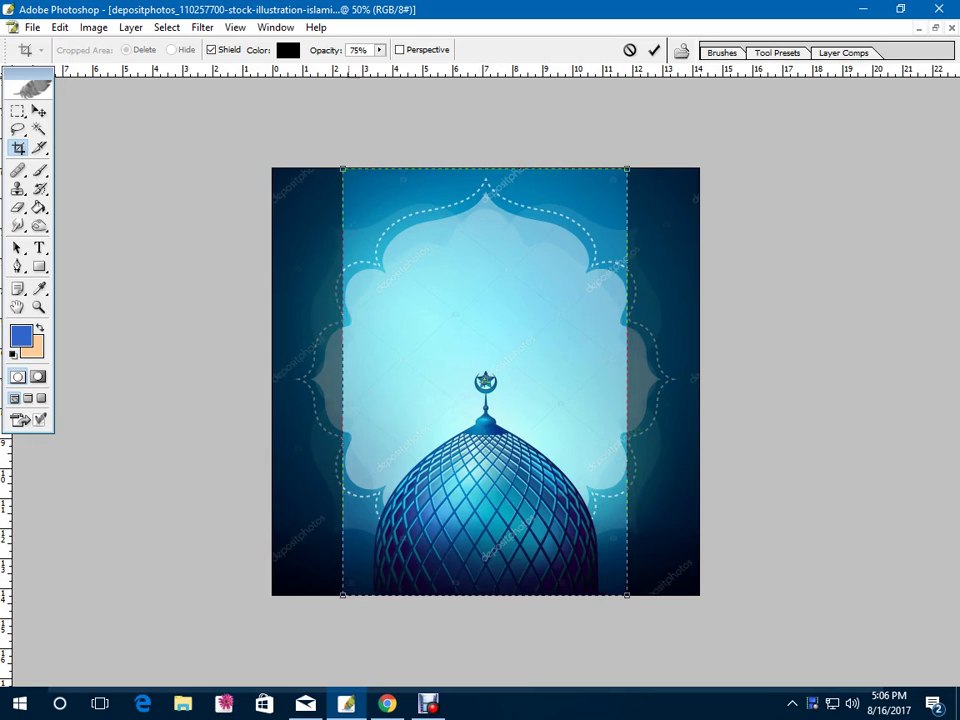
left_click_drag(343, 169, 439, 313)
left_click_drag(425, 300, 359, 524)
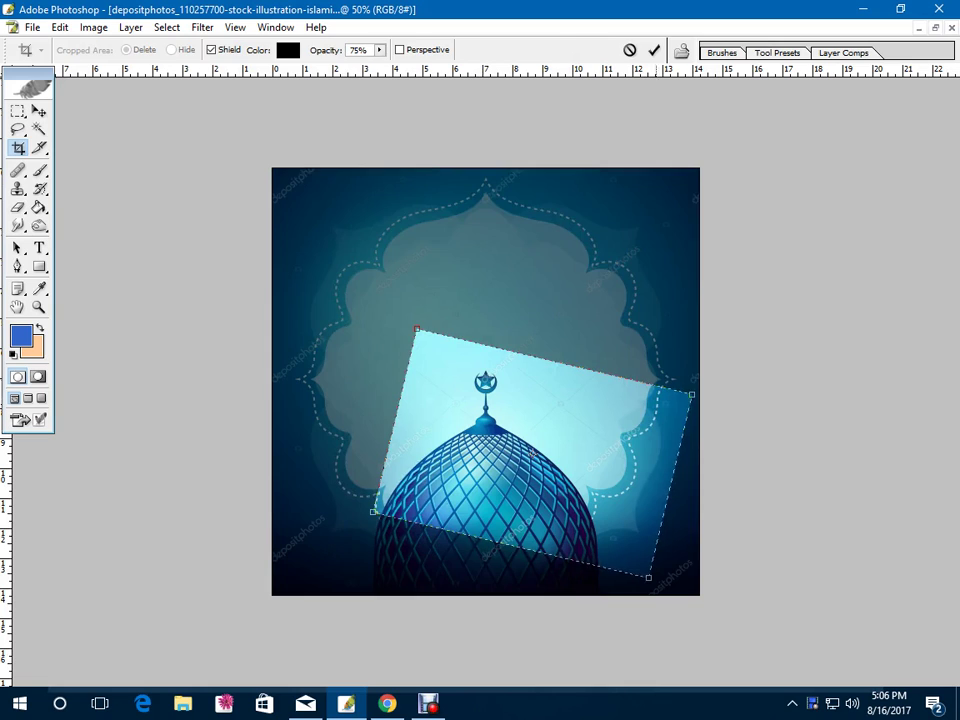
key("Escape")
Crop the image to a 4 × 6 in portrait at 300 pixels/inch, centred on the arch's peak and the upper dome
left_click_drag(601, 497, 601, 499)
left_click_drag(542, 400, 526, 400)
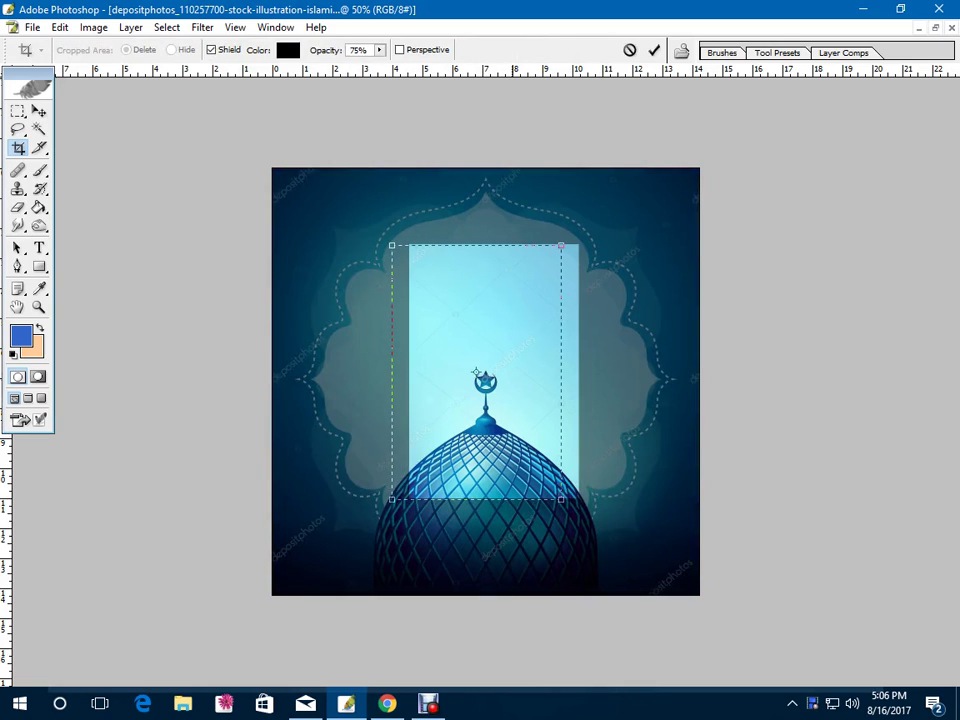
left_click_drag(562, 245, 611, 170)
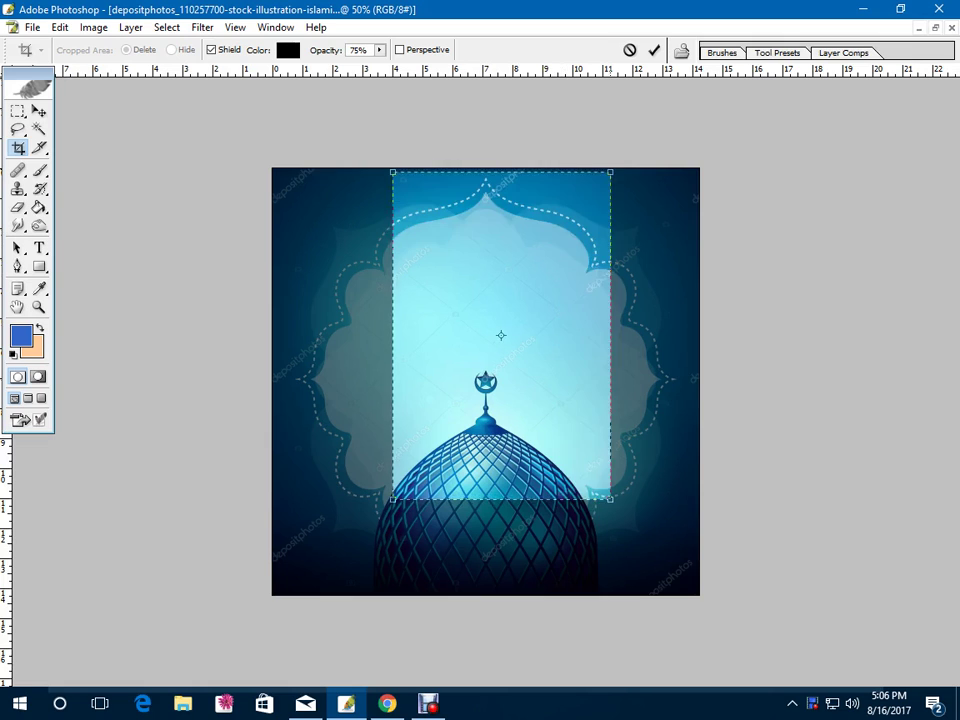
left_click_drag(565, 400, 538, 400)
left_click_drag(487, 332, 484, 342)
key("Return")
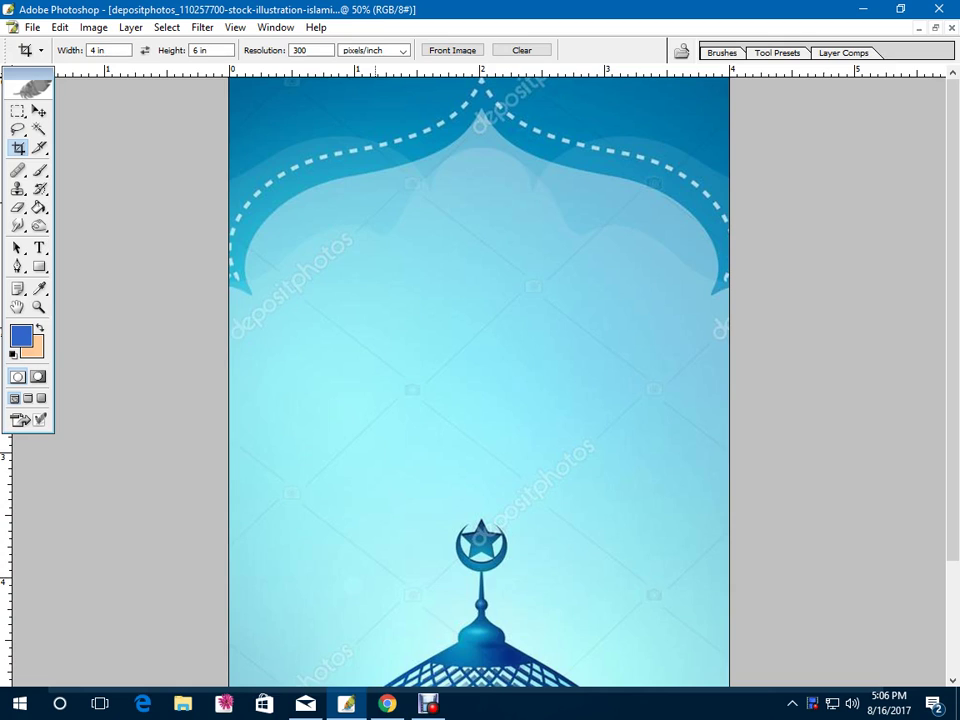
Trace the arch's inner edge with the Pen tool and continue the path outside the canvas's right side to the dome's lower right corner
key("p")
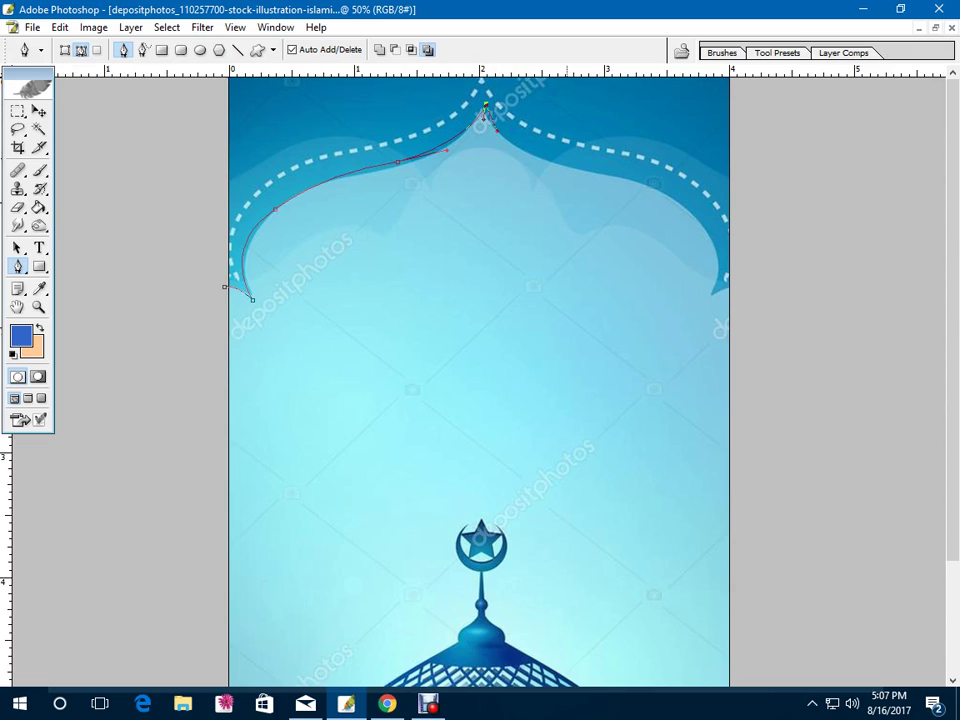
left_click_drag(601, 175, 651, 182)
left_click_drag(709, 296, 672, 382)
left_click_drag(750, 446, 755, 304)
key("f")
left_click_drag(740, 668, 706, 539)
left_click(714, 562)
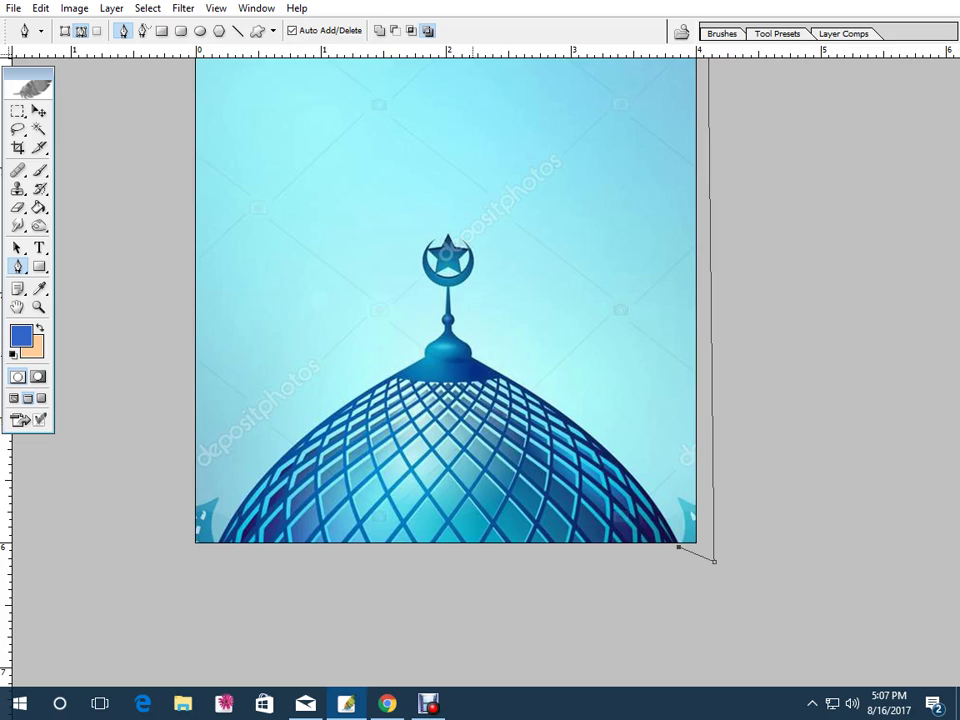
left_click_drag(472, 355, 653, 445)
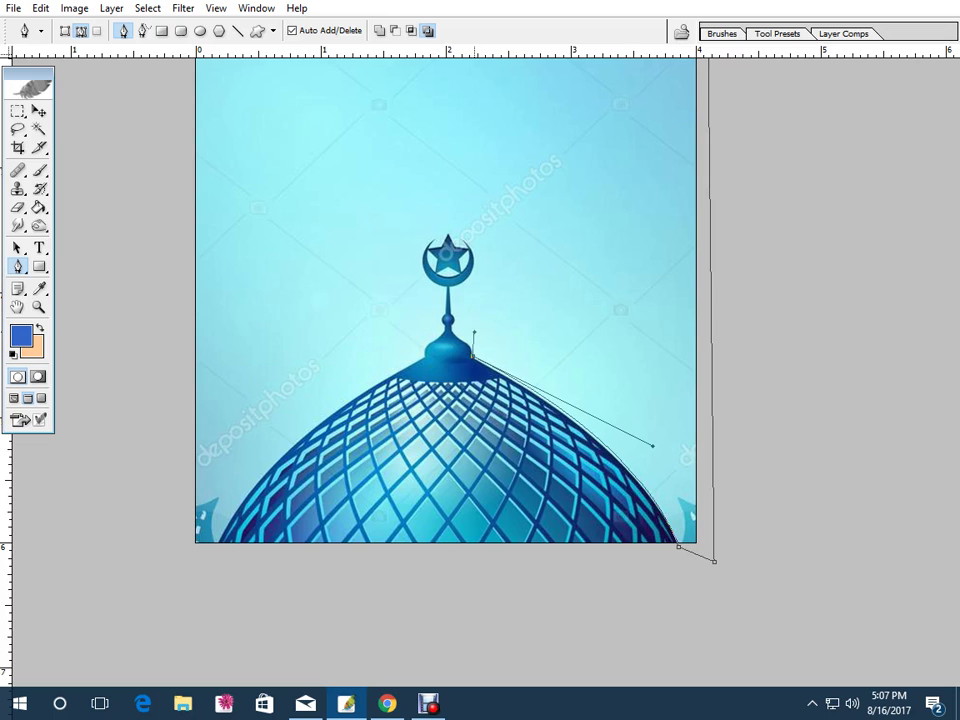
key("ctrl+plus")
key("ctrl+plus")
key("ctrl+plus")
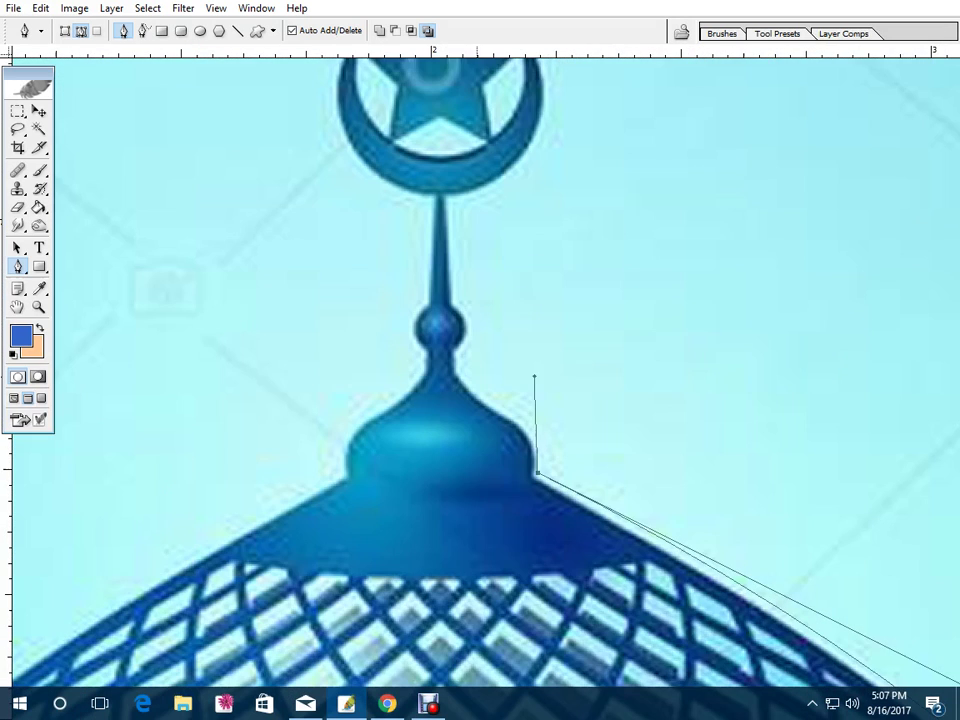
left_click_drag(486, 405, 463, 390)
key("ctrl+alt+z")
key("ctrl+alt+z")
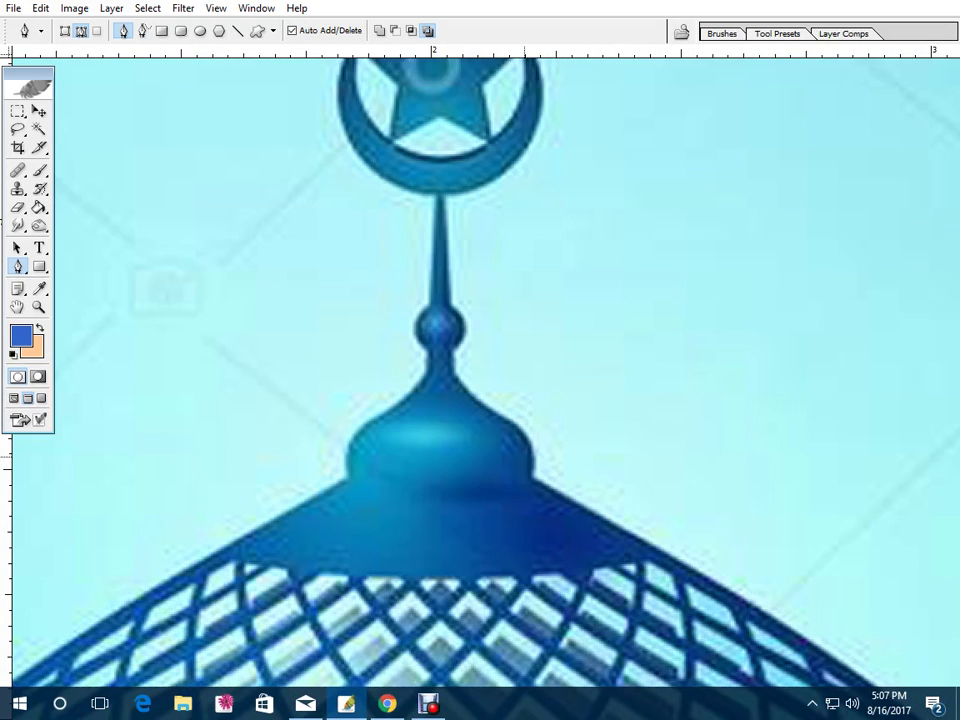
left_click_drag(535, 480, 230, 345)
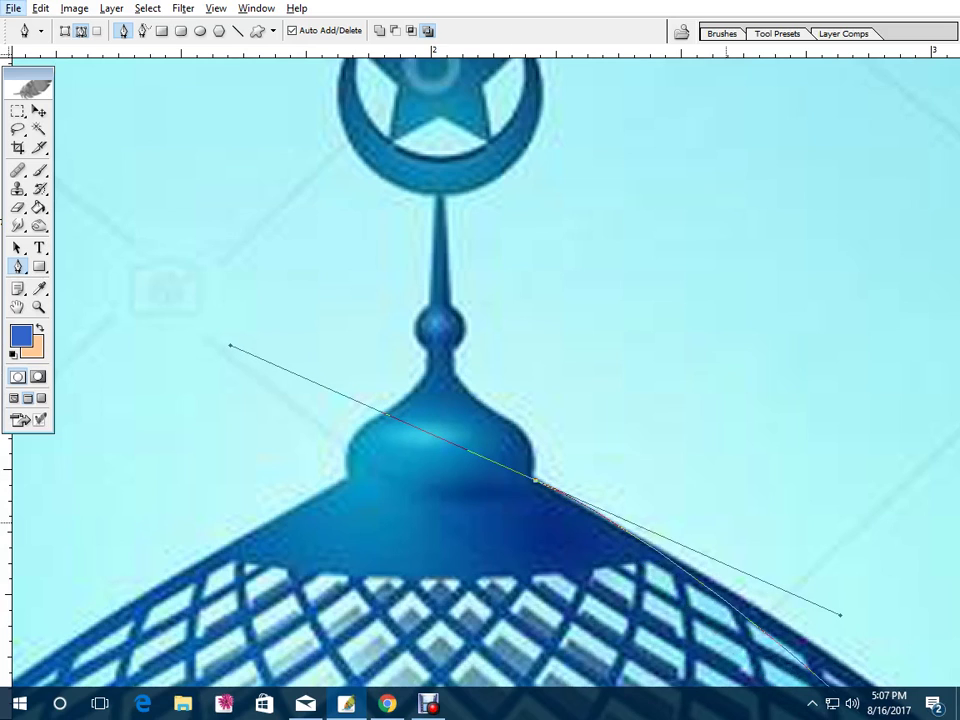
key("alt")
left_click_drag(840, 615, 929, 631)
left_click_drag(519, 425, 504, 414)
key("ctrl+z")
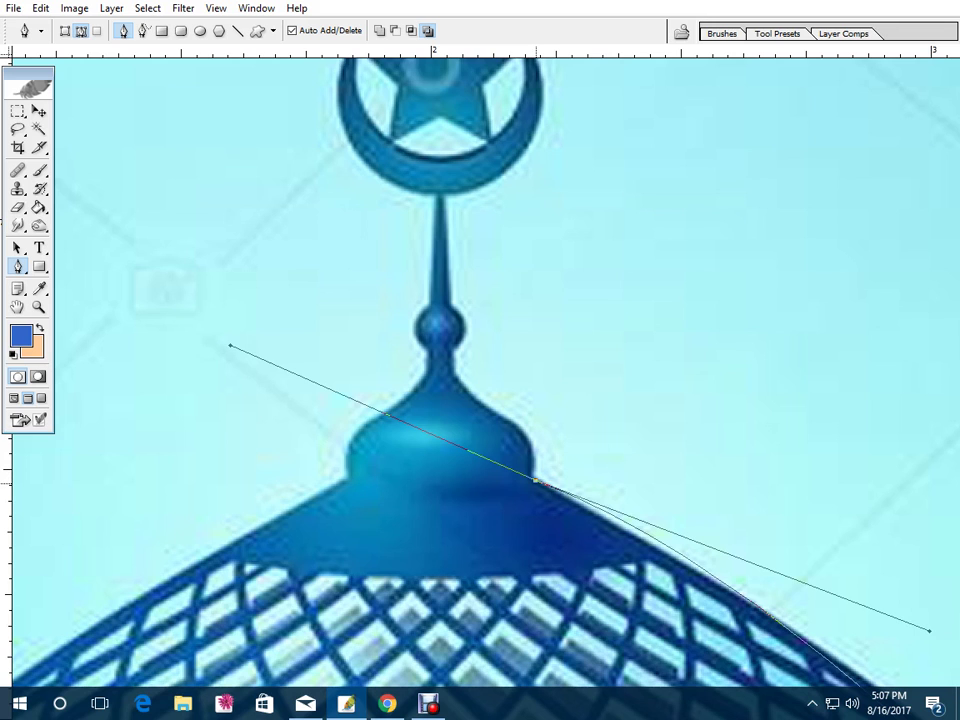
key("ctrl+minus")
key("ctrl+minus")
key("ctrl+minus")
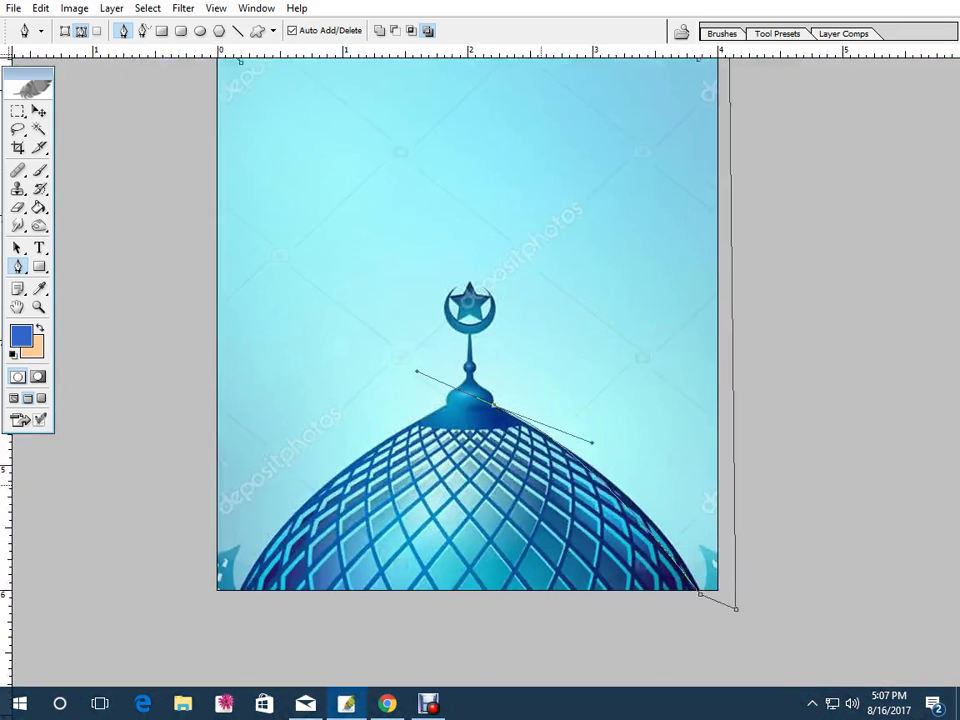
key("ctrl+alt+z")
key("ctrl+alt+z")
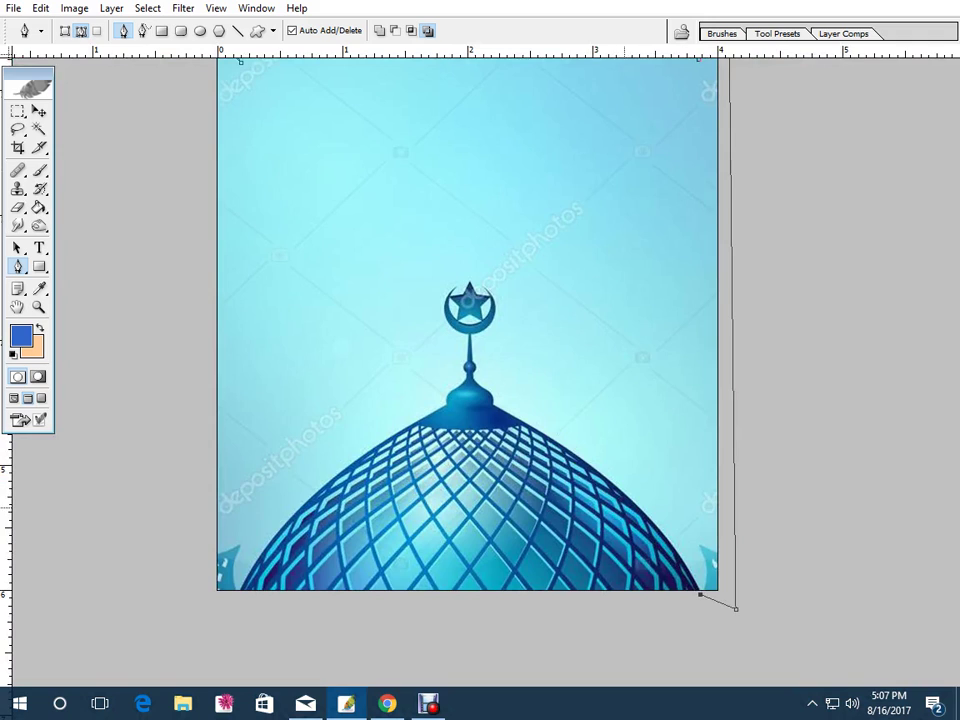
Extend the path along the dome's right slope with a curved anchor, up to the base of the finial
key("ctrl+plus")
key("ctrl+plus")
left_click_drag(580, 455, 770, 593)
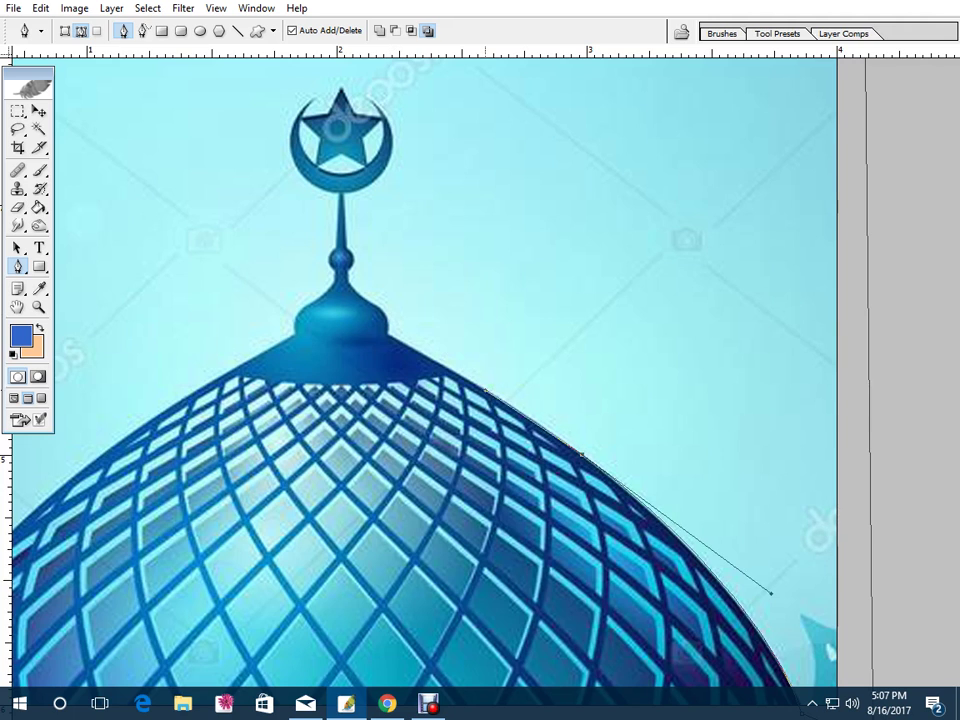
left_click(387, 334)
Trace the path around the finial's bulb, ball and spire, passing below the crescent and down its left side
left_click_drag(289, 210, 598, 491)
left_click_drag(346, 300, 402, 479)
left_click_drag(370, 435, 316, 407)
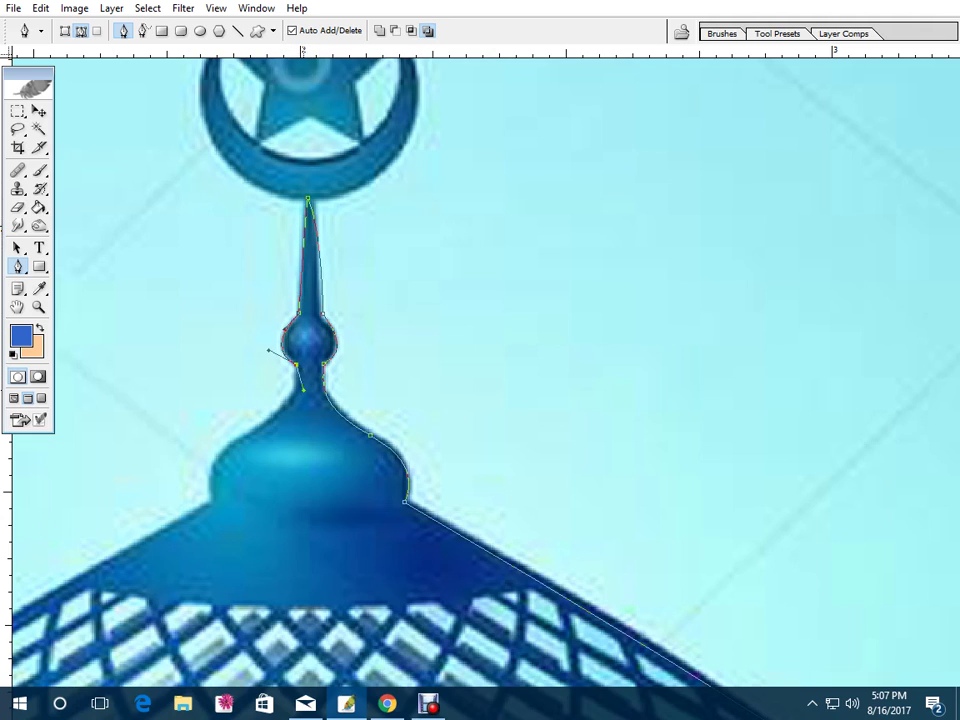
left_click(292, 392)
left_click_drag(292, 392, 402, 298)
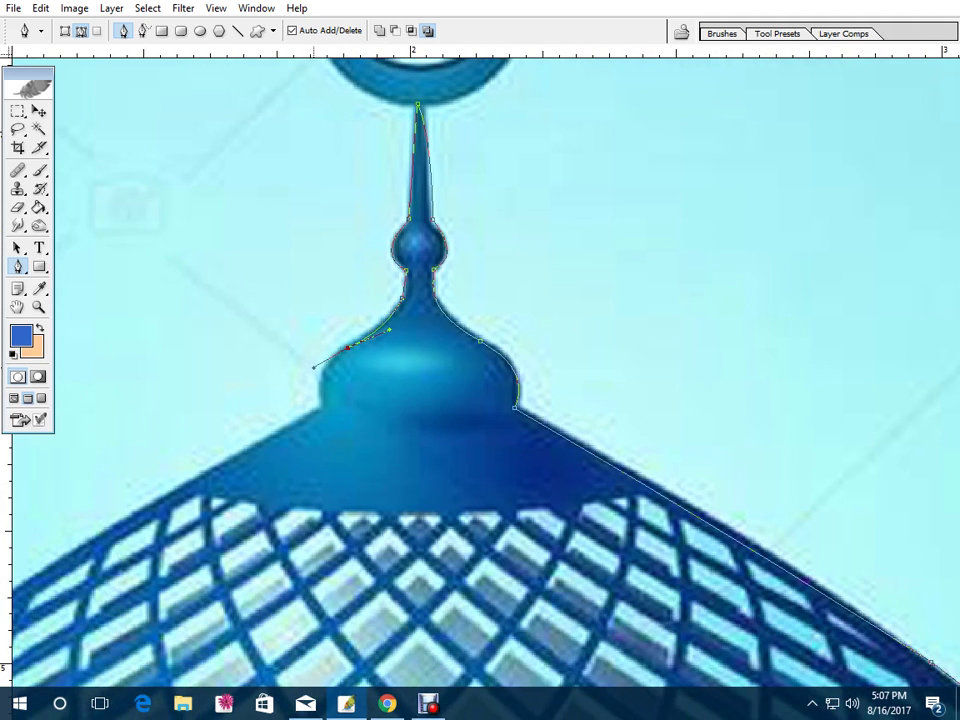
Trace the path down the dome's left slope and close it outside the canvas's left side at the arch's starting point
left_click_drag(250, 447, 599, 175)
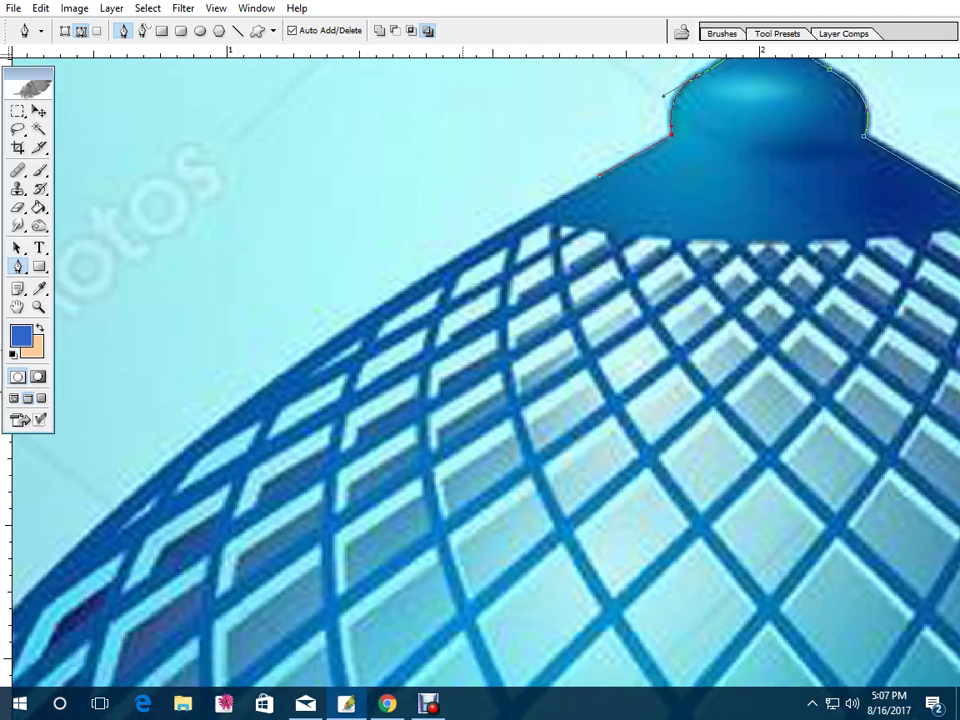
left_click_drag(250, 395, 428, 219)
left_click_drag(204, 432, 158, 506)
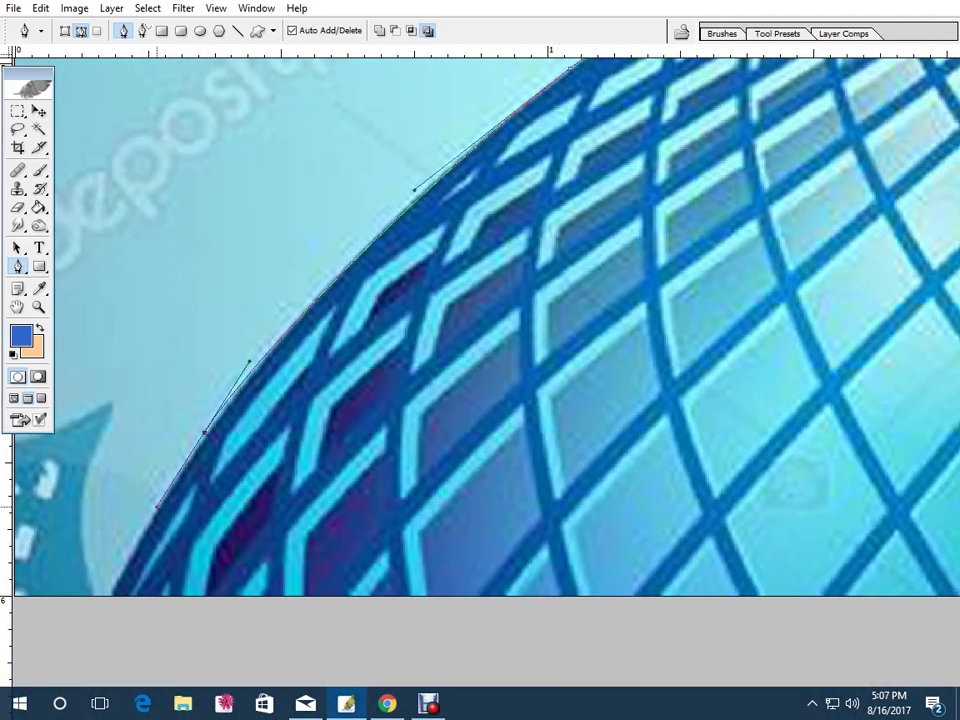
key("ctrl+0")
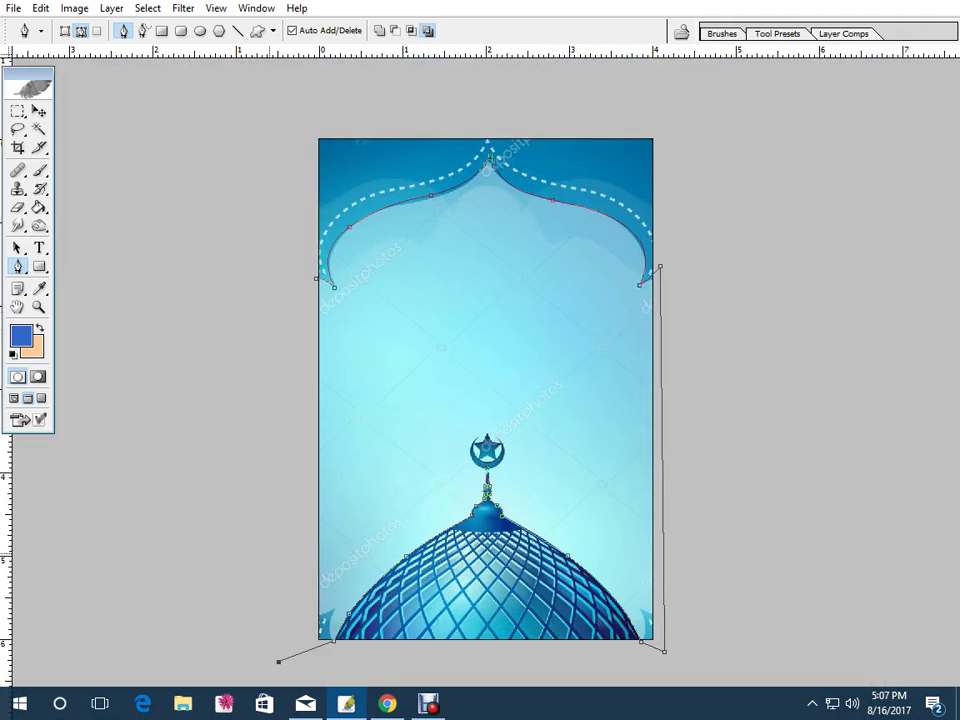
left_click(236, 317)
left_click(318, 279)
Convert the closed path into a selection and delete the sky area inside it
right_click(428, 327)
left_click(494, 404)
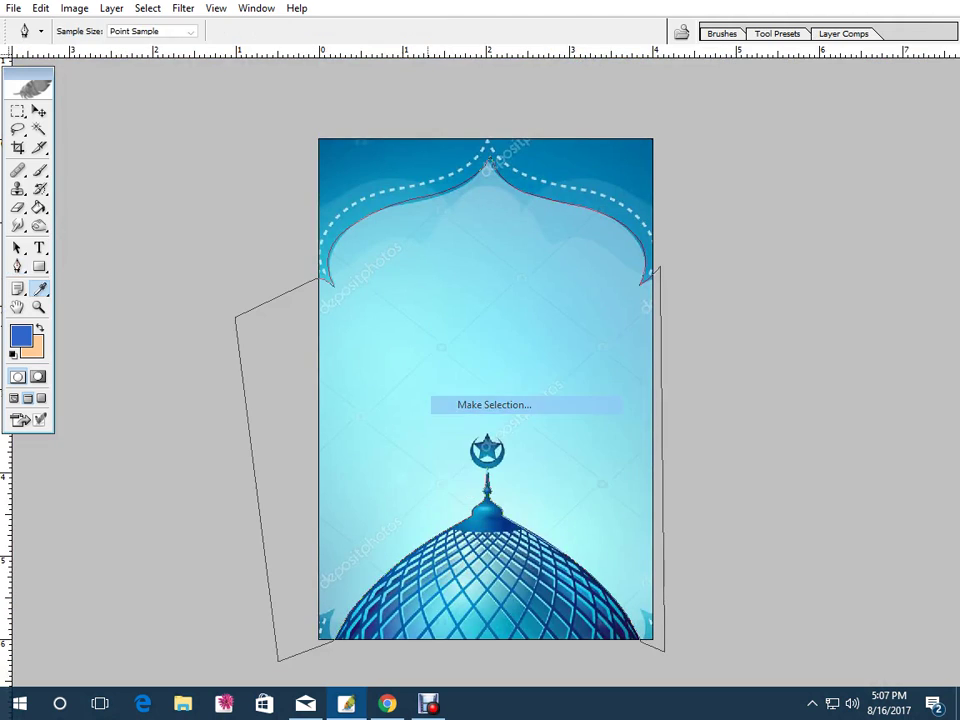
key("Return")
key("Delete")
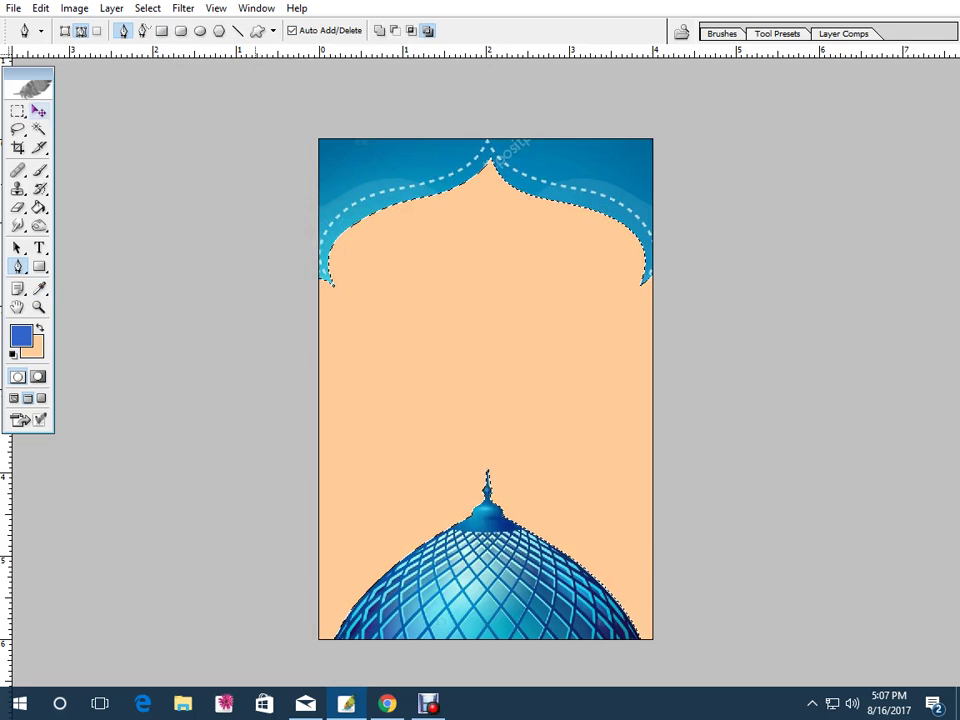
Convert the Background into the regular layer Layer 0 and delete the selected area to transparency
key("F7")
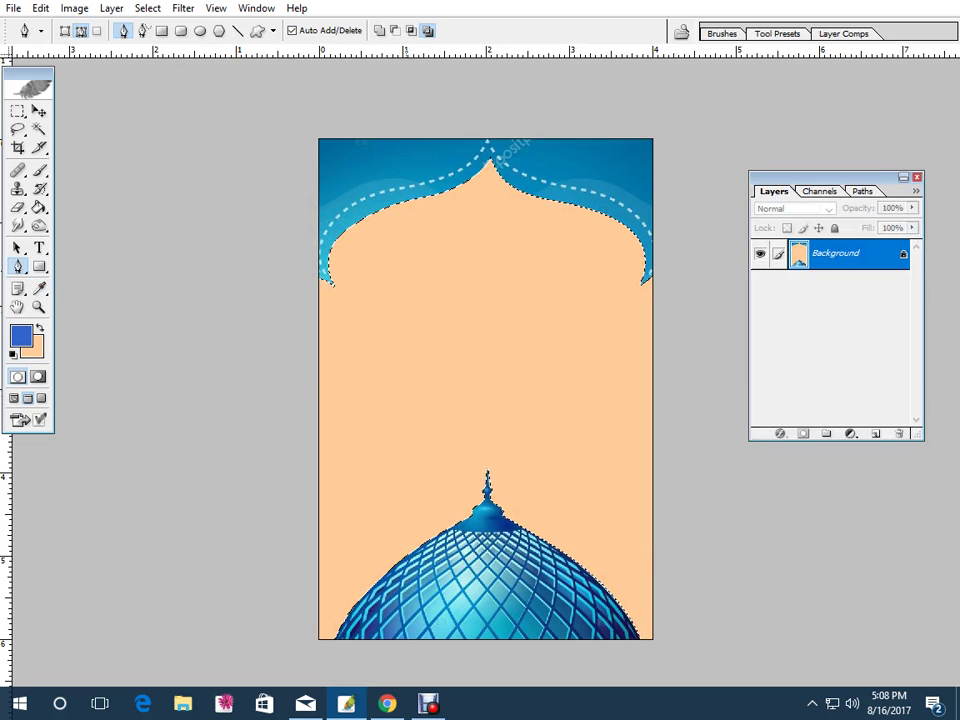
double_click(836, 254)
key("Return")
key("Delete")
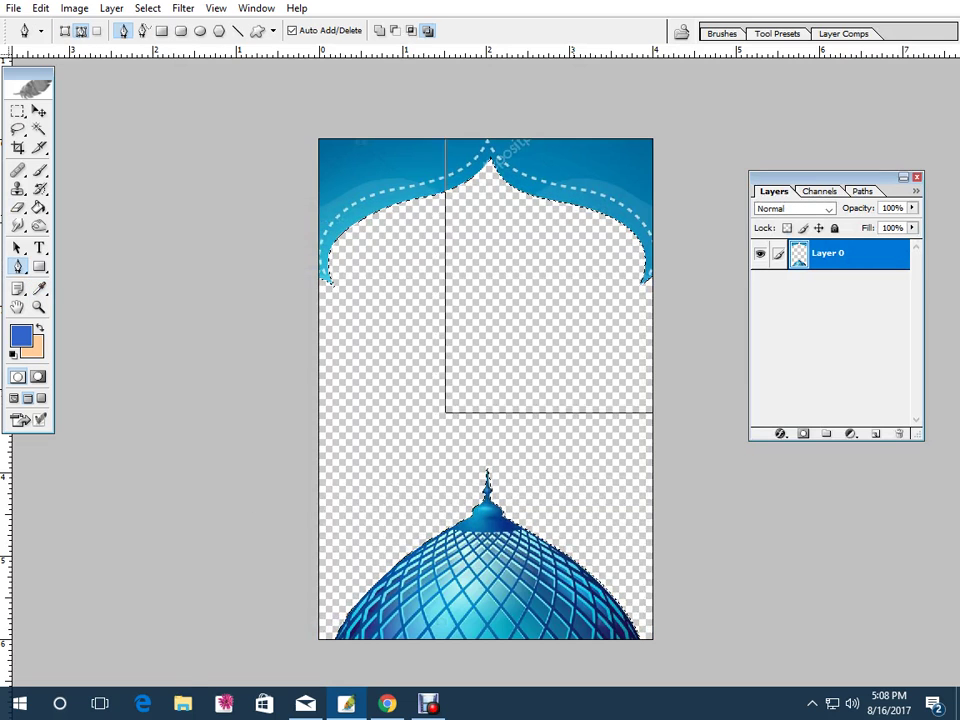
Replace the selection with a rectangle around the upper arch, cut it onto its own layer and place it back at the canvas's upper edge
key("ctrl+plus")
key("f")
left_click_drag(616, 209, 565, 282)
key("v")
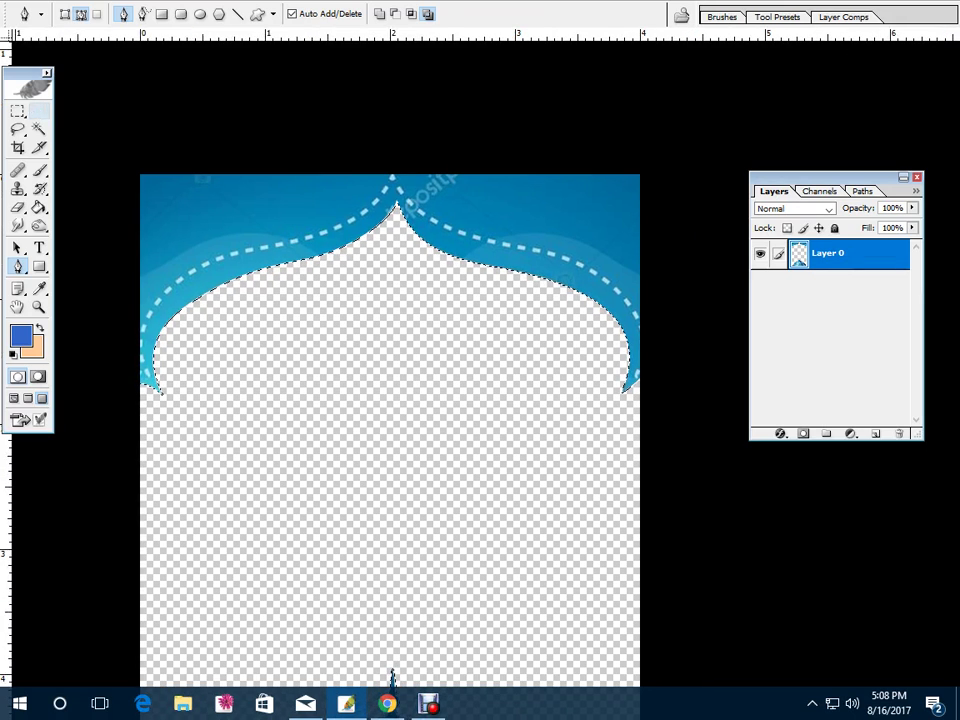
key("m")
key("ctrl+d")
left_click_drag(600, 384, 640, 439)
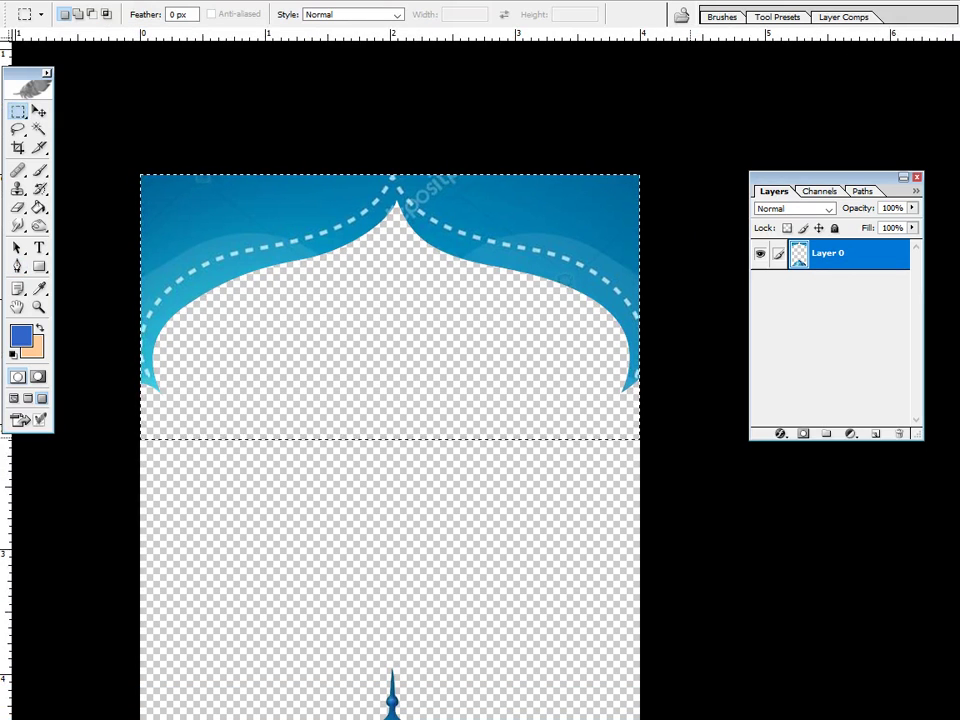
key("ctrl+x")
key("ctrl+v")
key("v")
left_click_drag(461, 361, 461, 200)
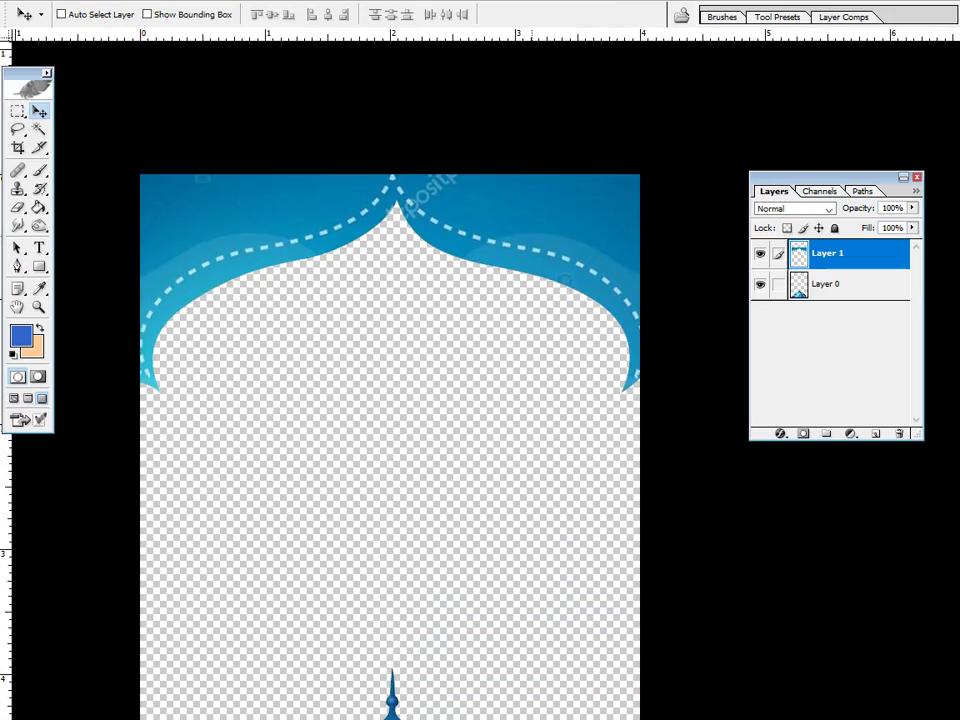
left_click(828, 254, "ctrl")
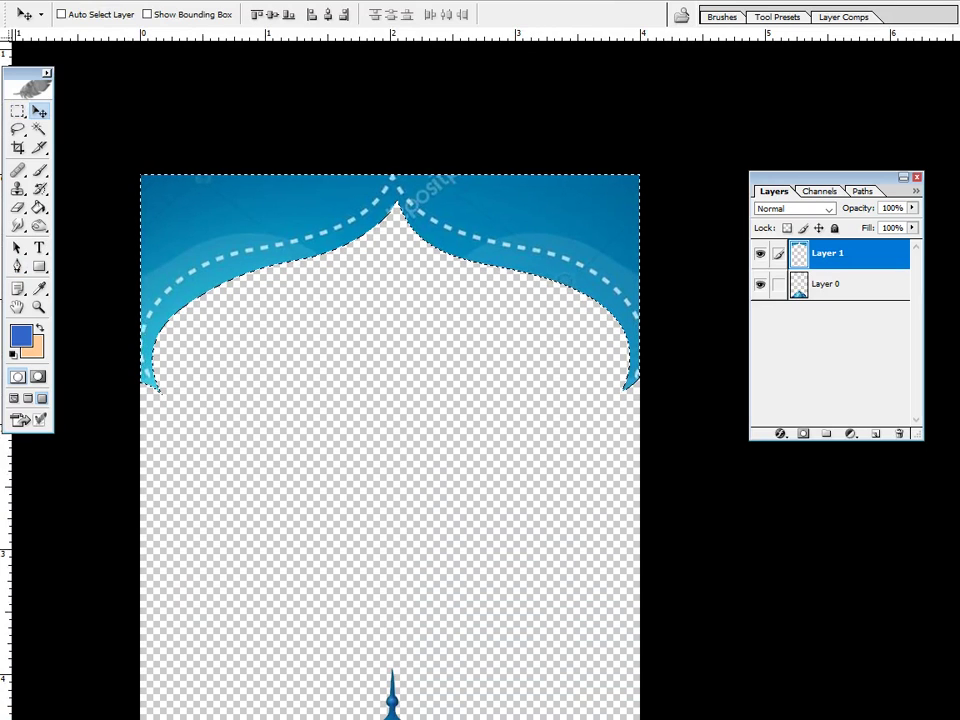
left_click_drag(828, 254, 899, 434)
key("ctrl+z")
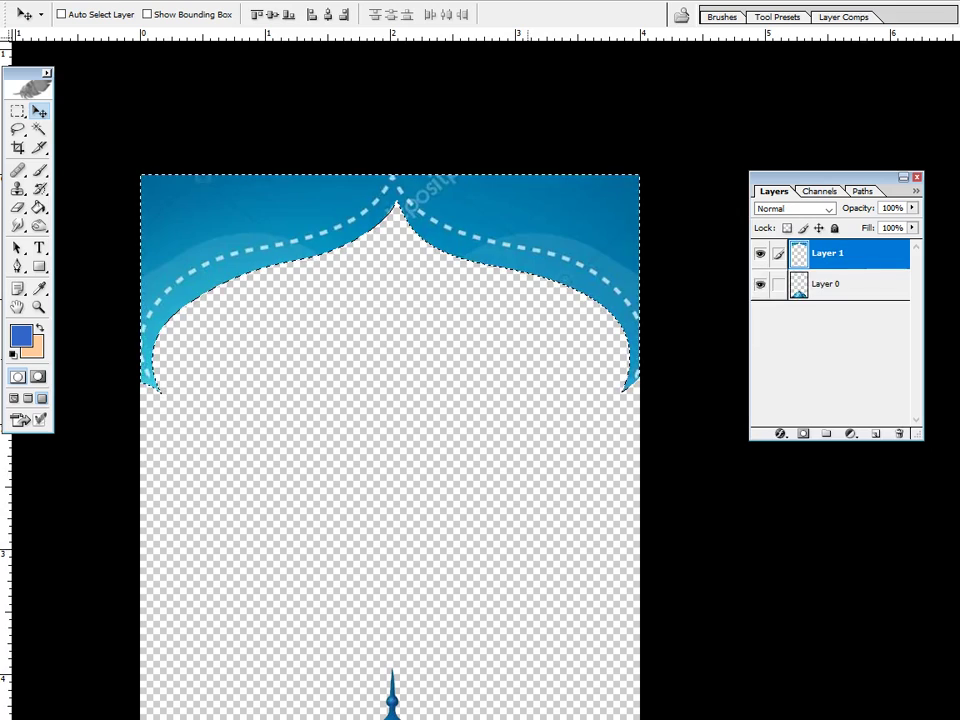
key("ctrl+o")
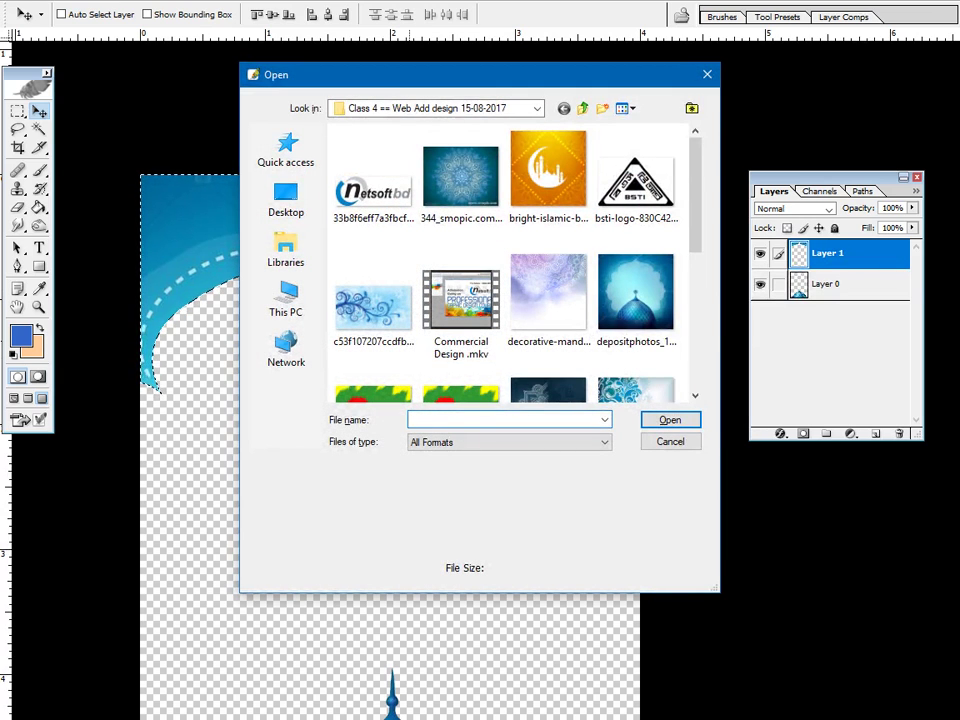
key("Escape")
key("m")
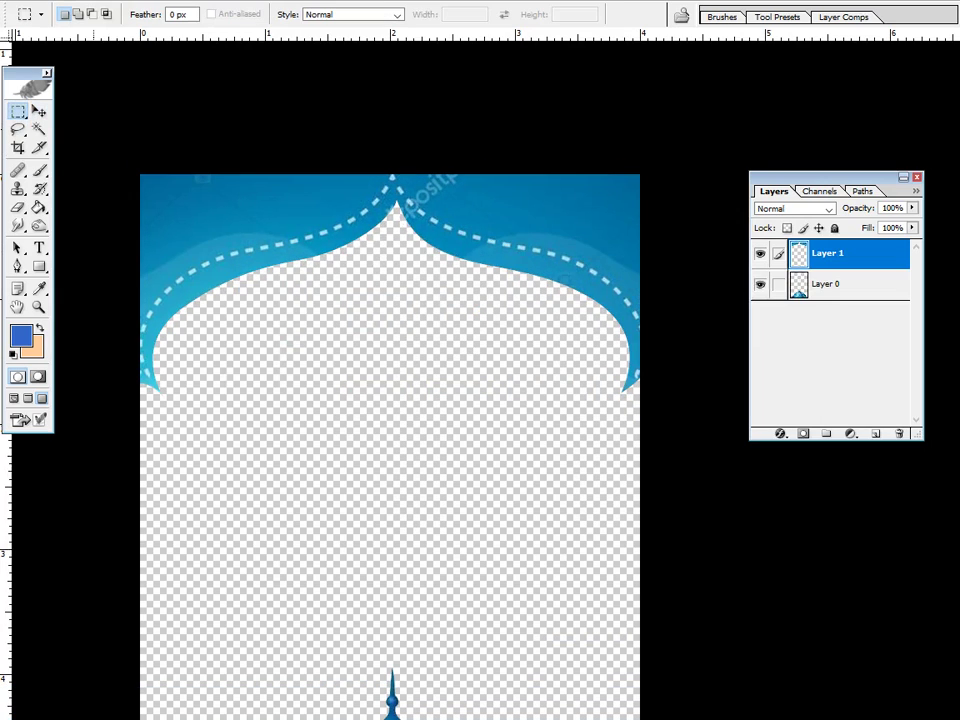
Open the free-vector-delic… swirl pattern image and paste it into the arch design as a new layer
key("ctrl+o")
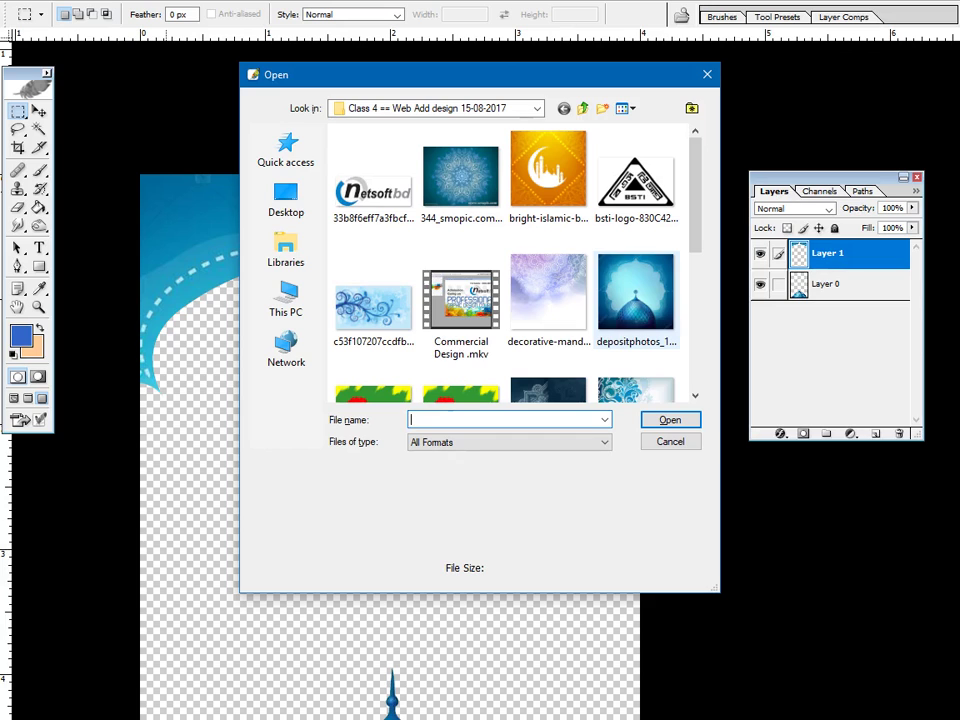
left_click(372, 305)
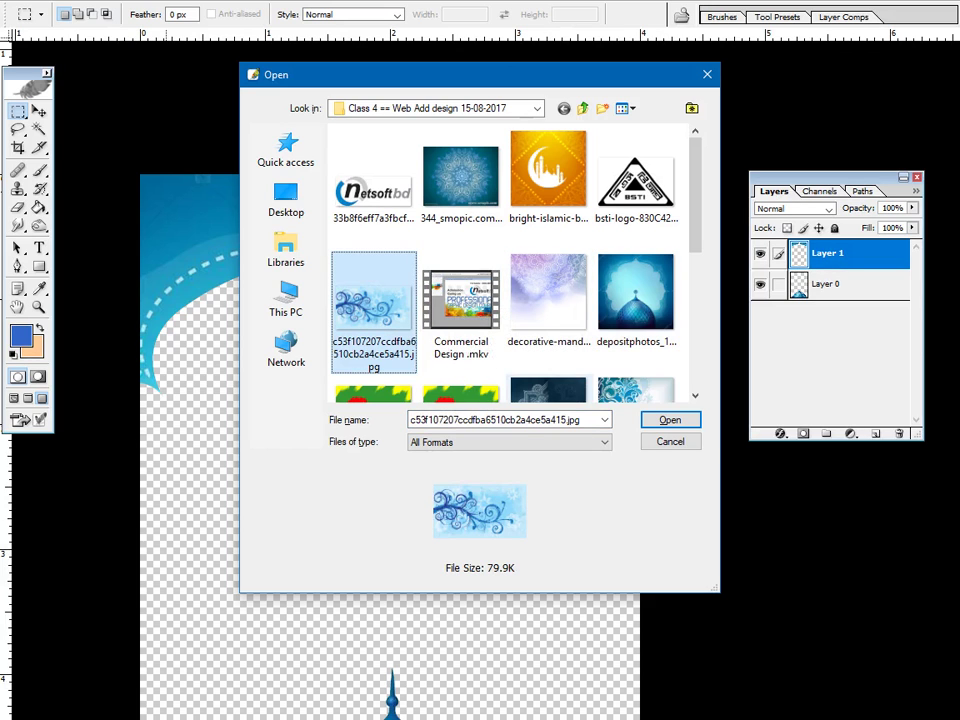
scroll(598, 390, "down", 5)
scroll(598, 390, "up", 5)
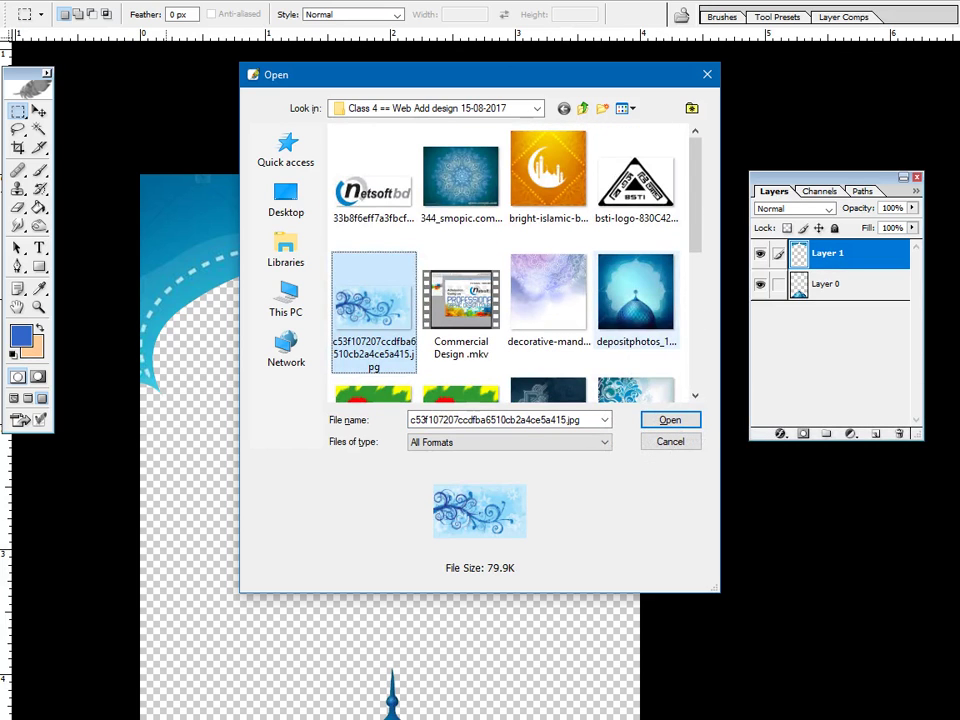
double_click(636, 390)
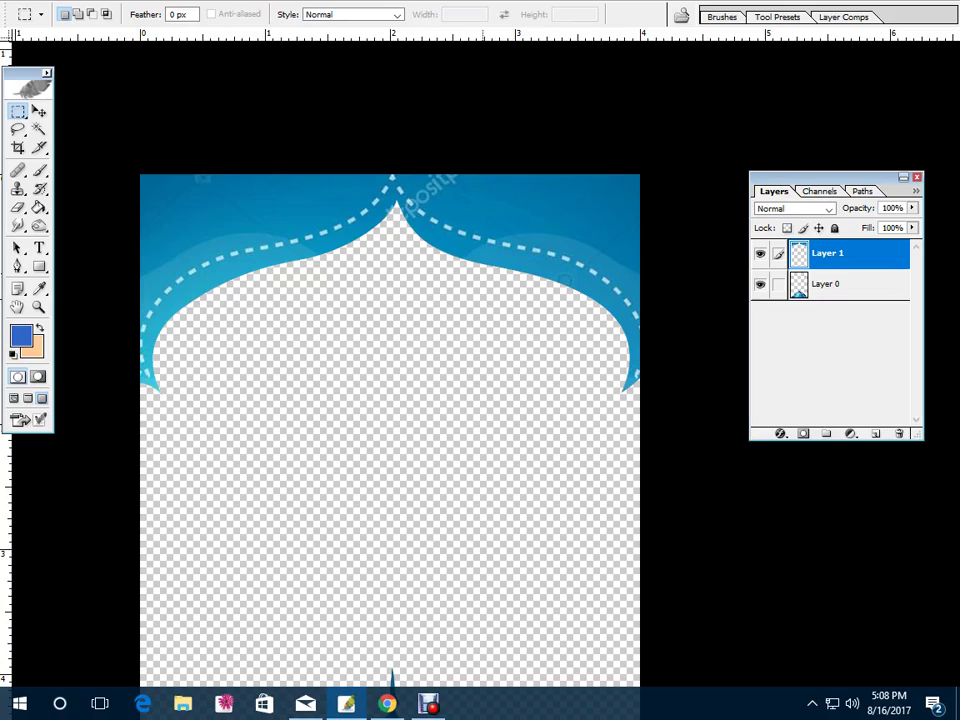
key("ctrl+v")
Rotate the swirl layer 90°, scale it to about 38.0% by 42.3% and fit it across the canvas's upper part
key("ctrl+t")
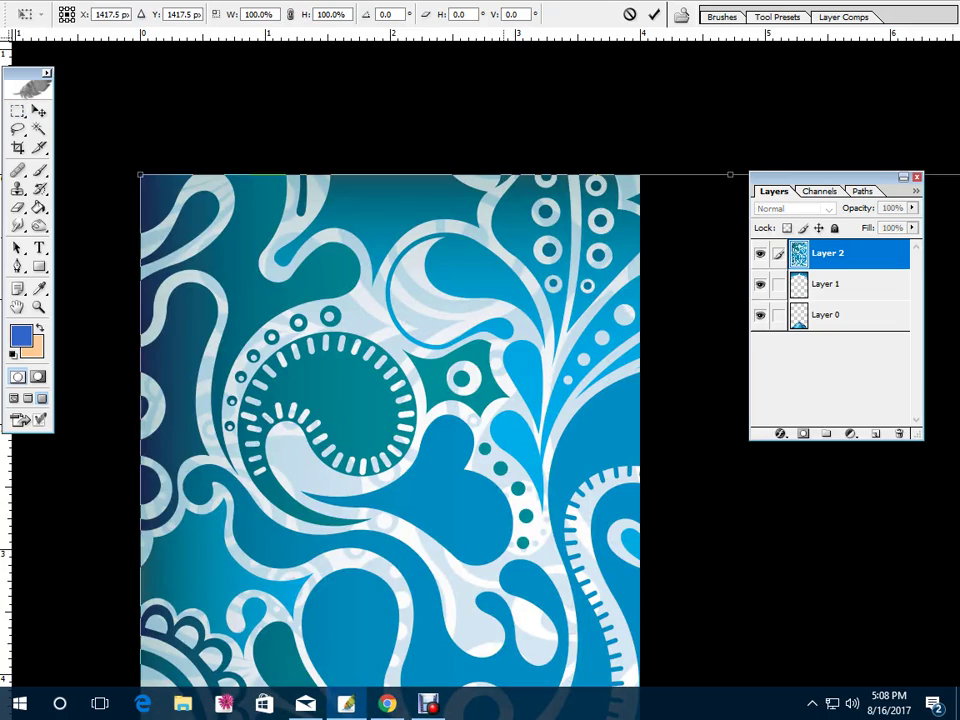
key("ctrl+minus")
key("ctrl+minus")
key("ctrl+minus")
left_click_drag(404, 256, 471, 324)
left_click_drag(452, 304, 745, 308)
left_click_drag(592, 425, 473, 348)
left_click_drag(610, 247, 541, 260)
left_click_drag(551, 322, 570, 322)
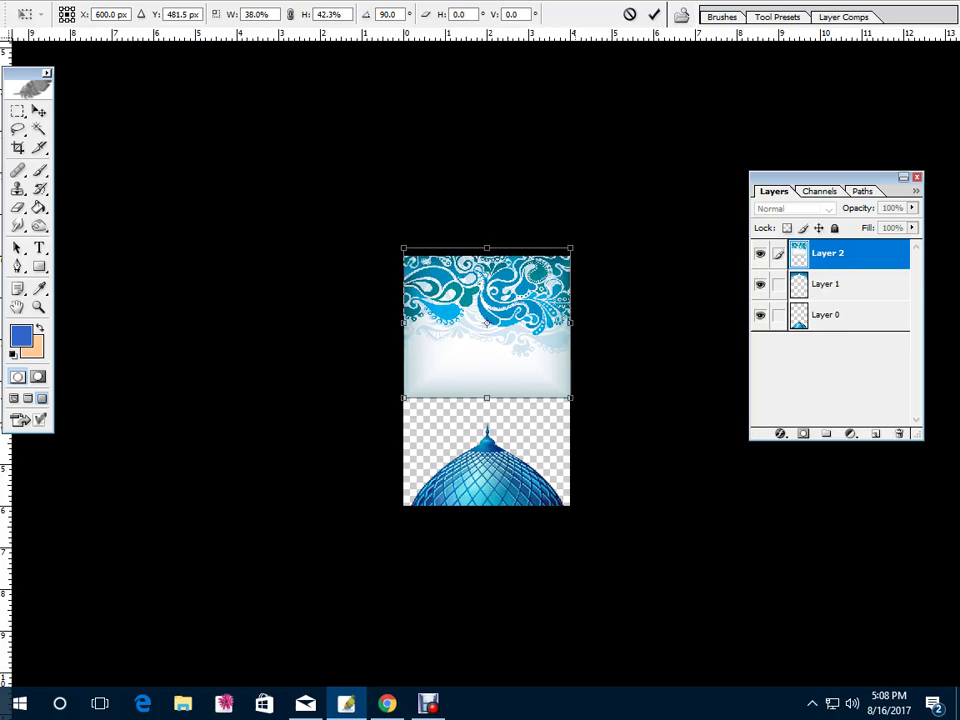
key("Return")
Stretch the arch in Layer 1 down to about the canvas's middle and bring it in front of all layers
left_click(845, 285)
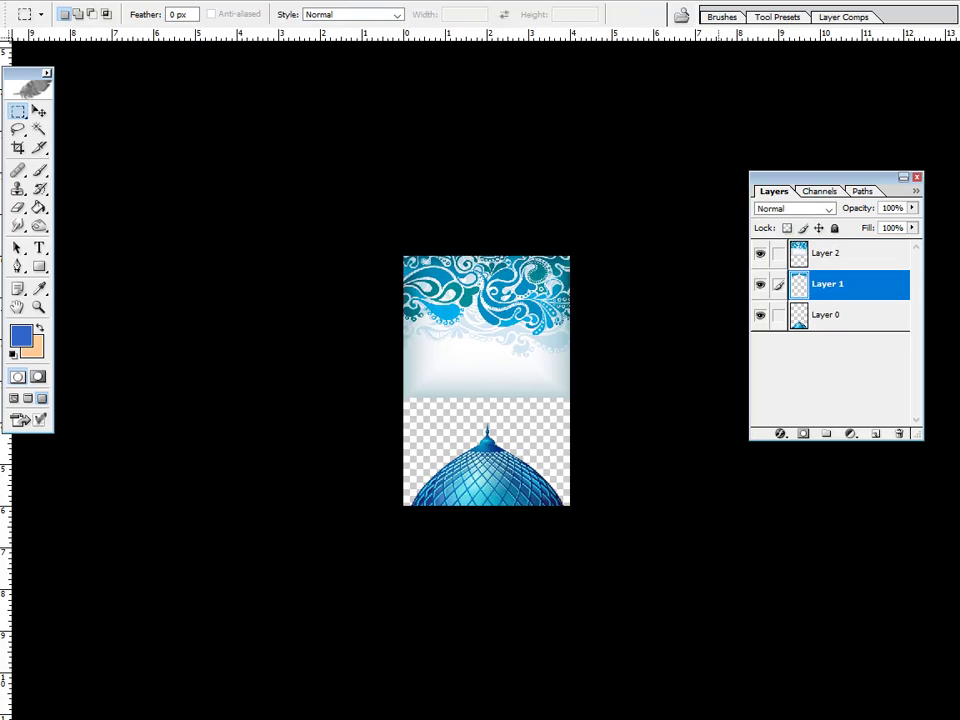
key("ctrl+bracketleft")
key("ctrl+t")
left_click_drag(487, 331, 487, 390)
key("Return")
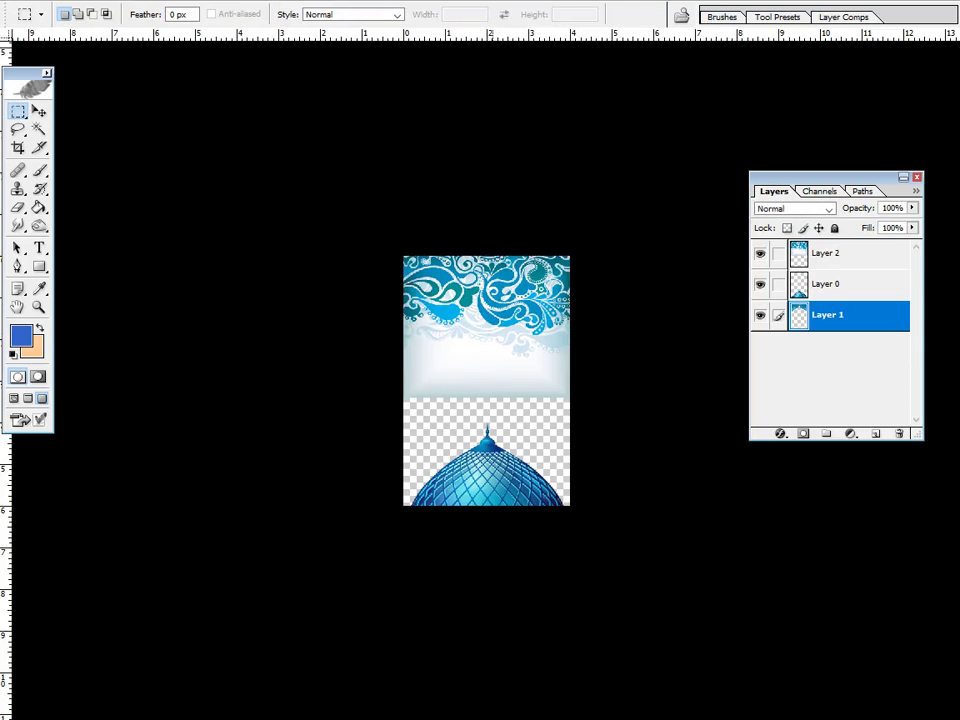
key("ctrl+shift+bracketright")
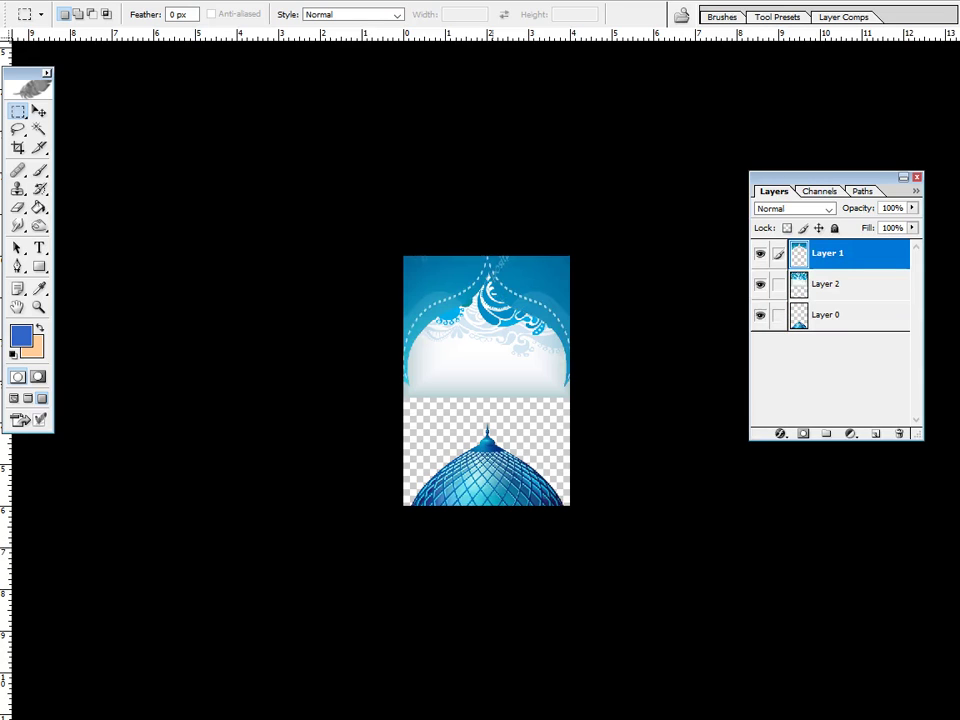
Load the arch's outline as a selection, delete the arch layer and replace Layer 2 with a copy of its selected swirl area
left_click(828, 254, "ctrl")
left_click_drag(828, 254, 828, 243)
left_click_drag(899, 433, 899, 434)
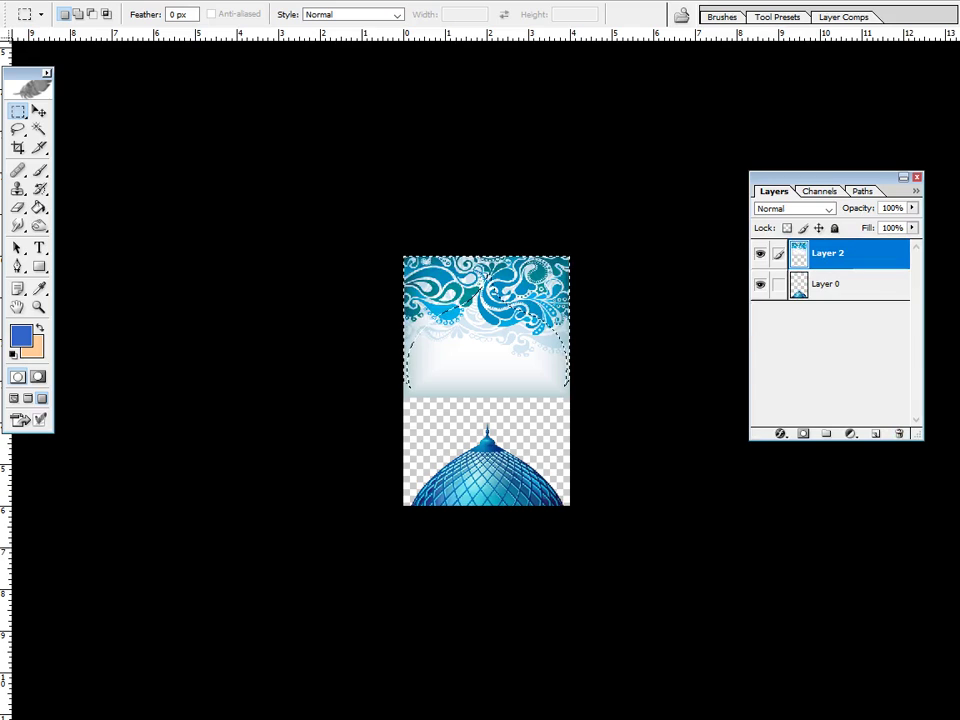
key("ctrl+j")
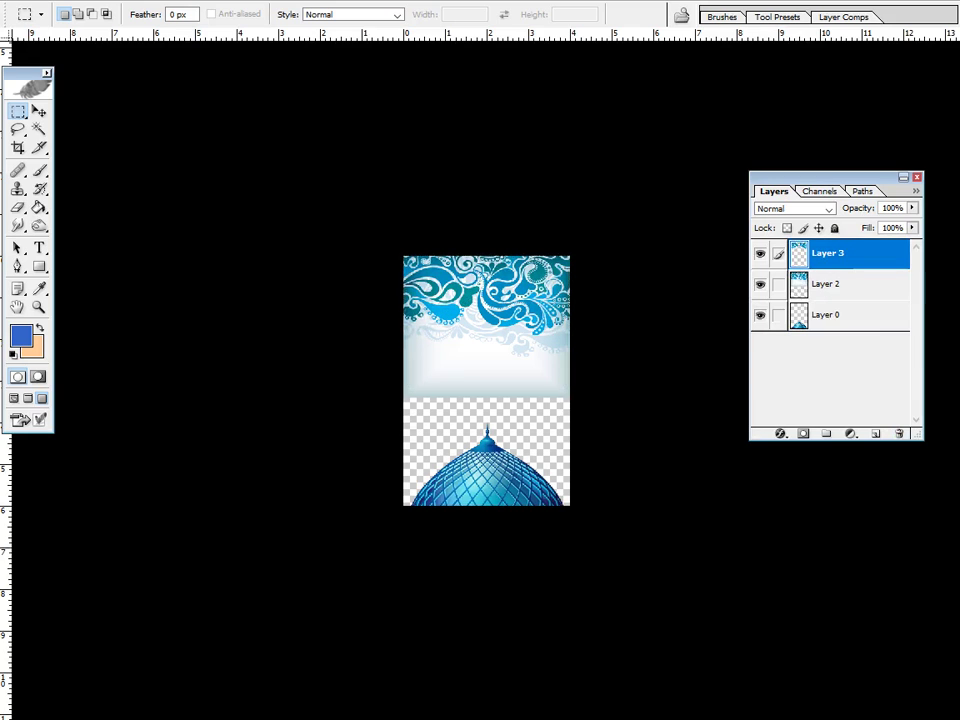
left_click_drag(828, 285, 899, 434)
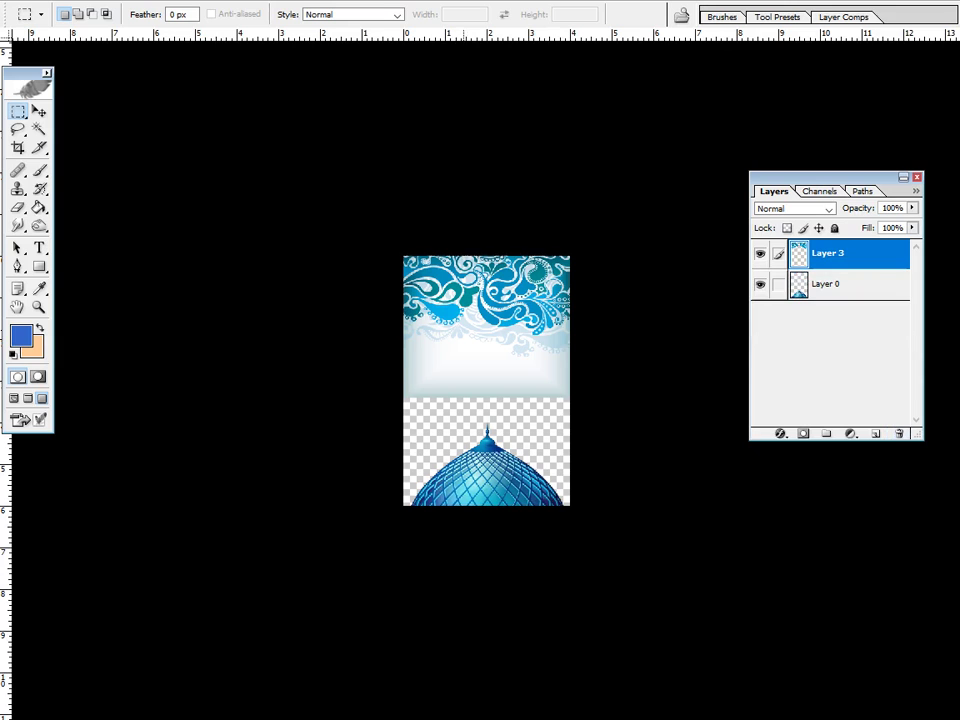
Duplicate the arch-shaped swirl layer slightly lower and send the copy behind all other layers
key("ctrl+plus")
key("f")
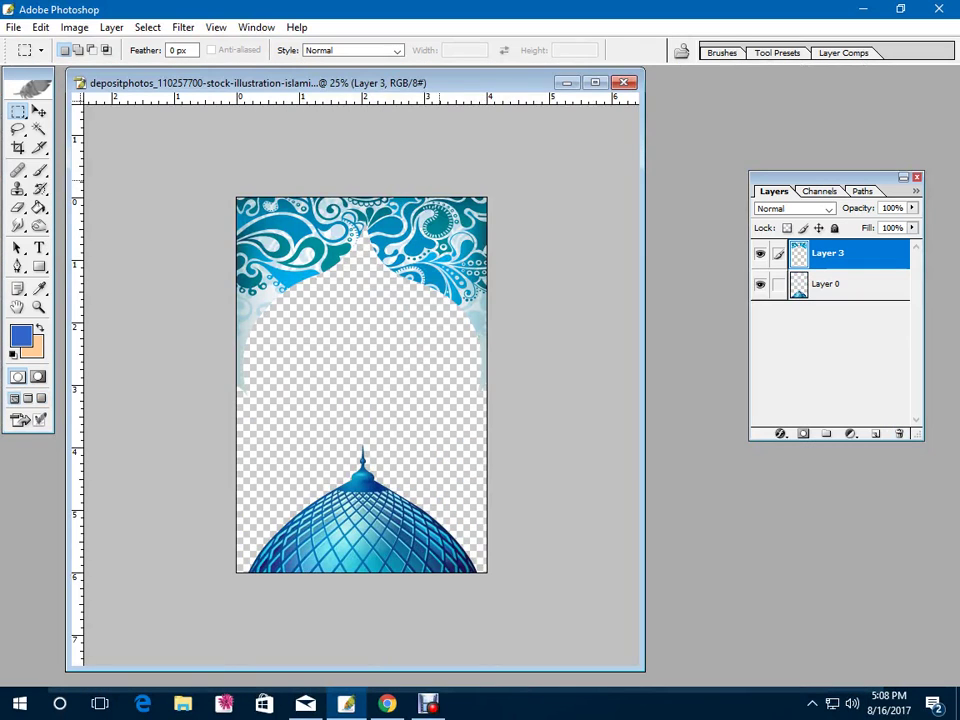
double_click(426, 83)
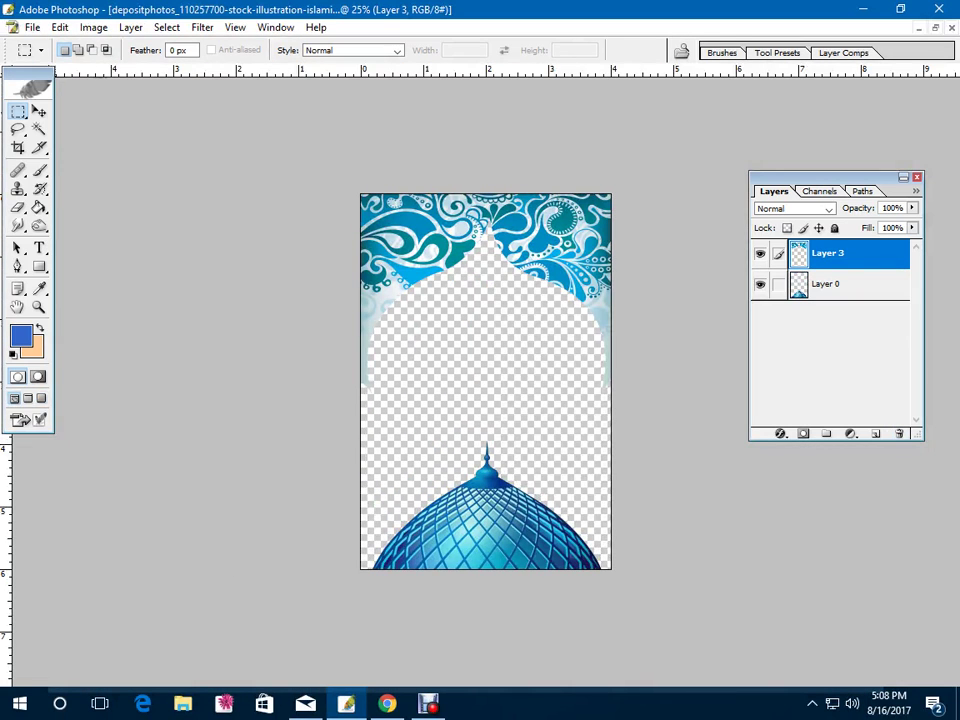
key("v")
right_click(547, 237)
left_click(580, 250)
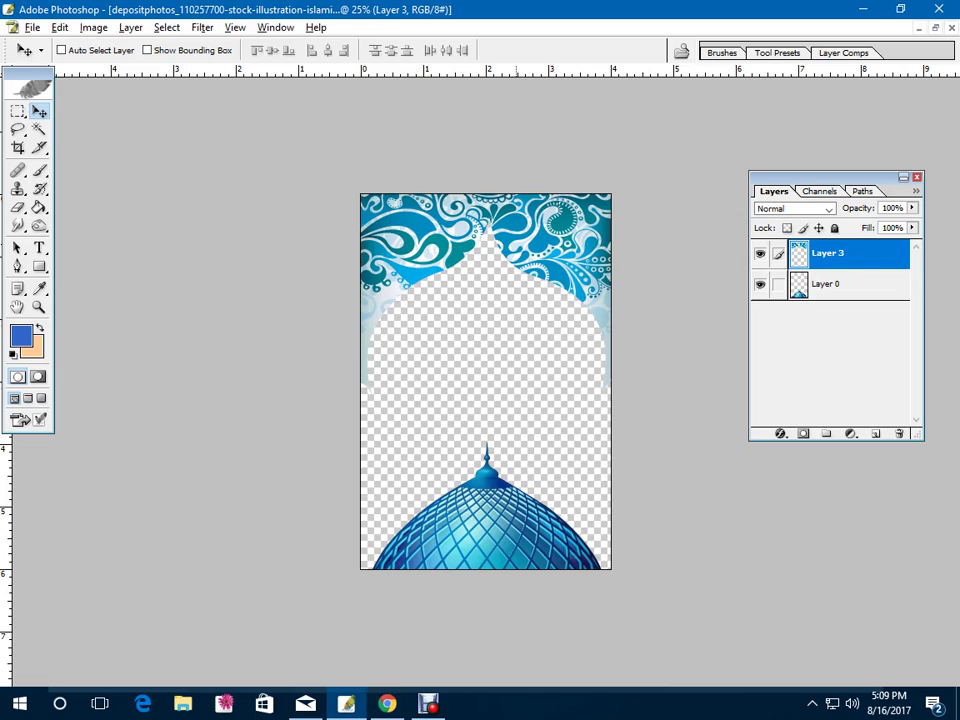
left_click_drag(516, 238, 525, 271)
key("ctrl+shift+[")
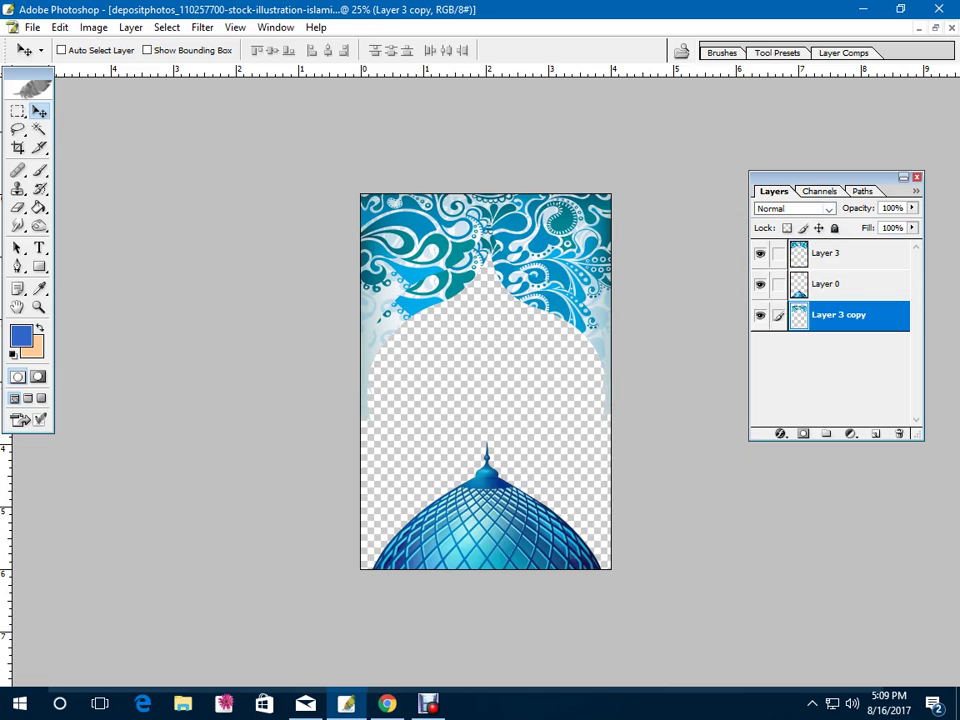
Lower the copied swirl layer's opacity to 67% and move it up slightly toward the front arch
left_click(912, 208)
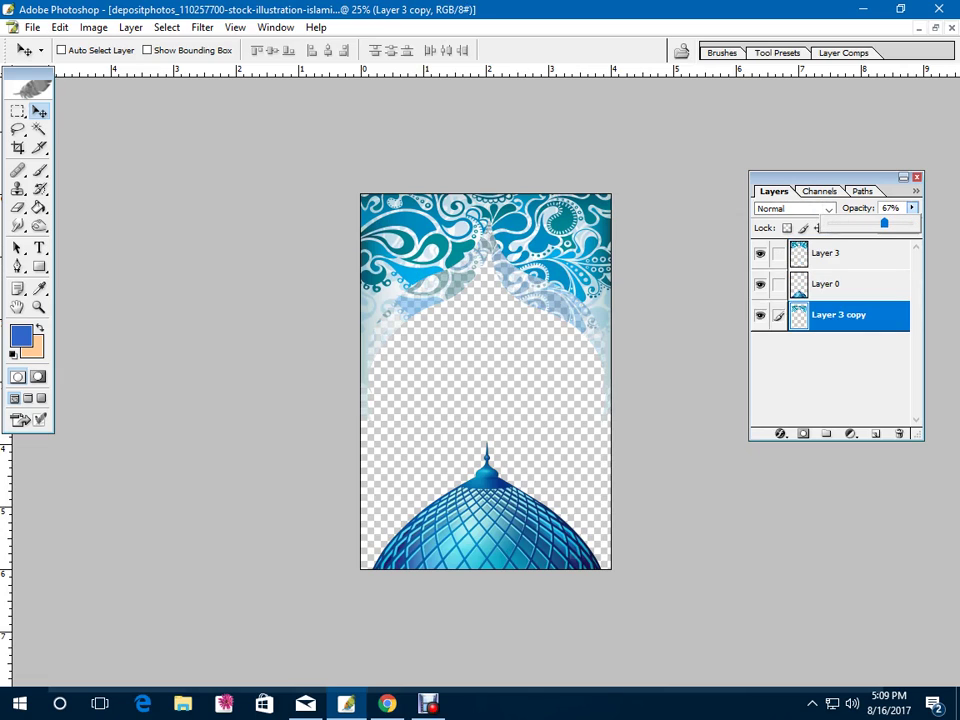
left_click(526, 264)
left_click_drag(526, 264, 525, 253)
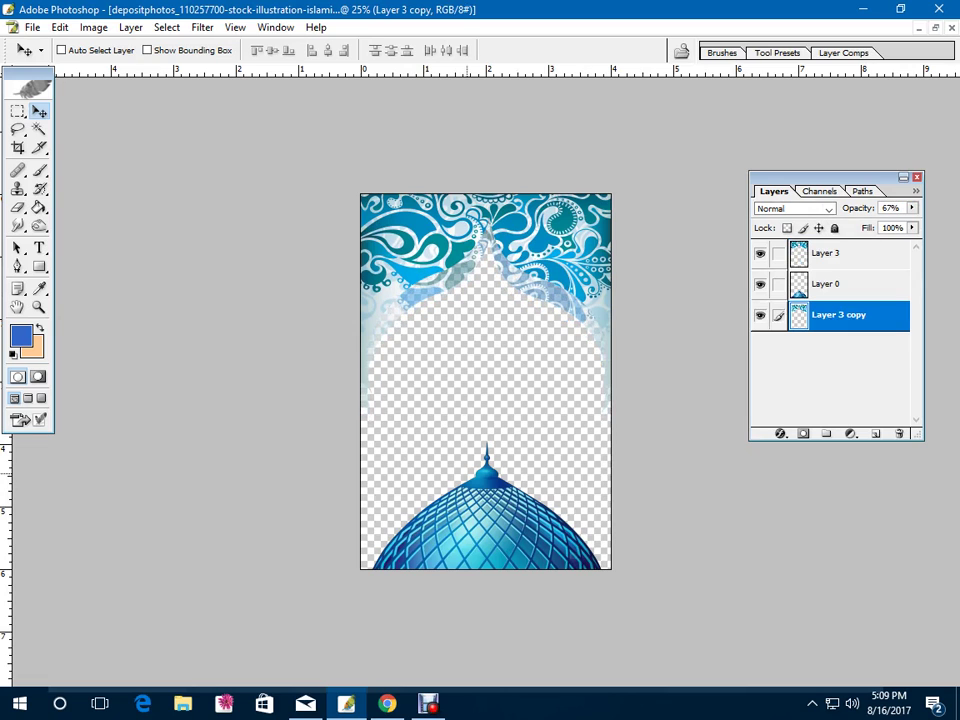
Open 344_smopic.com_.jpg, copy a rectangle around most of the mandala and close the file without saving
key("ctrl+o")
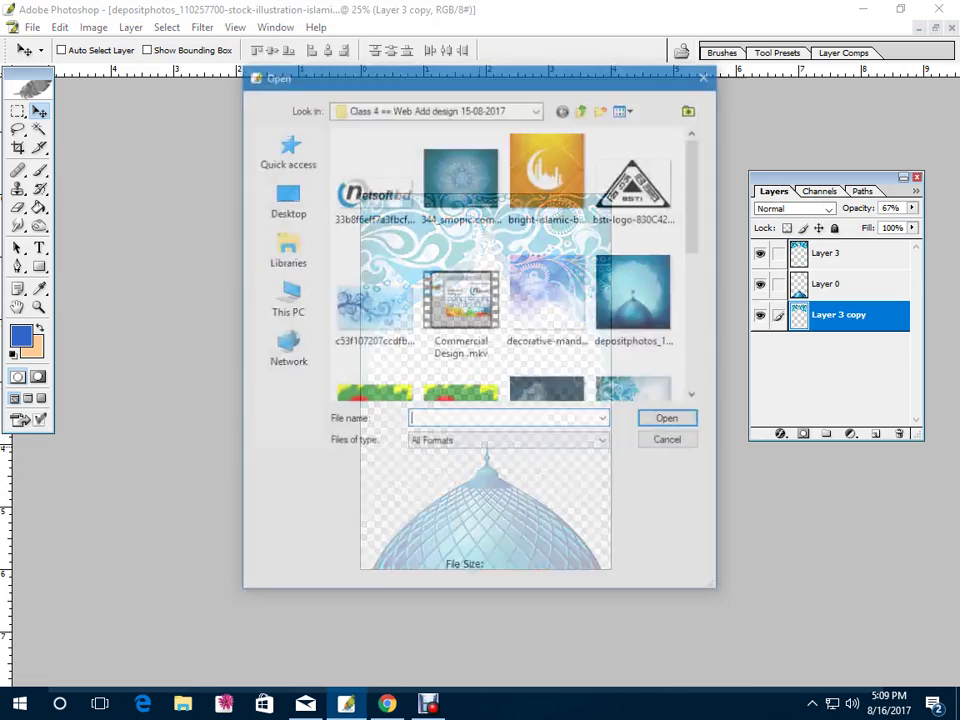
scroll(510, 260, "down", 2)
scroll(475, 180, "up", 2)
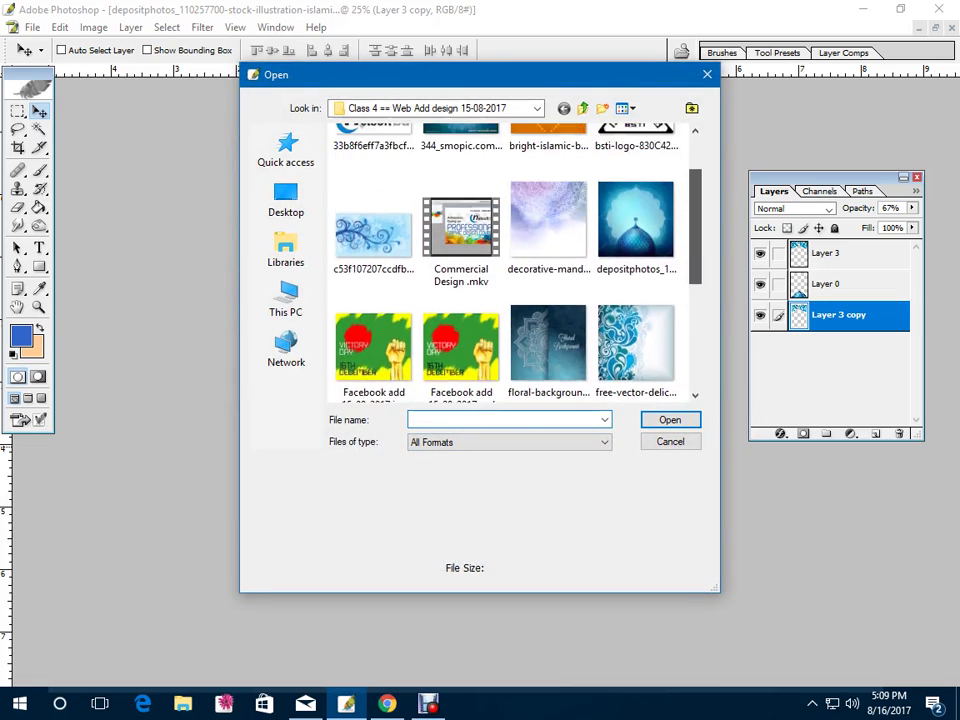
double_click(470, 177)
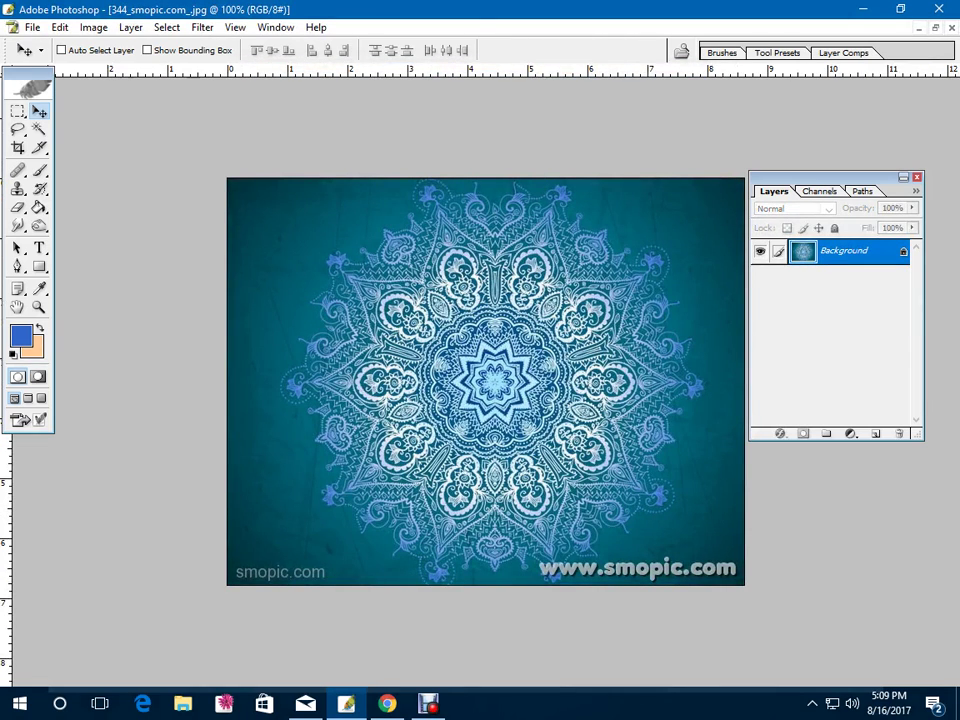
key("m")
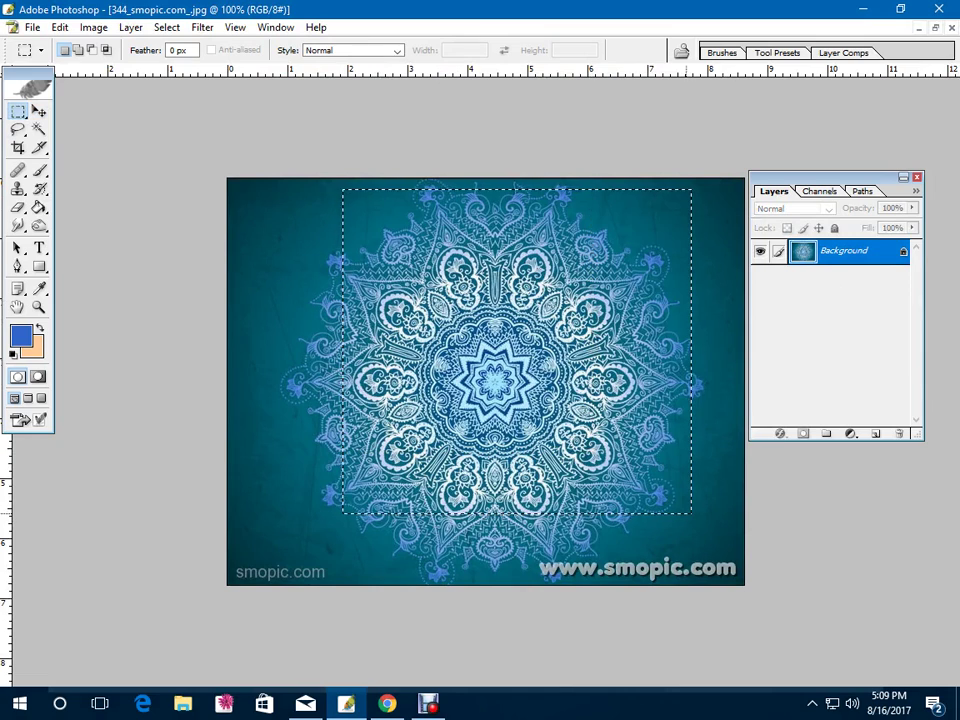
key("Delete")
key("ctrl+w")
key("n")
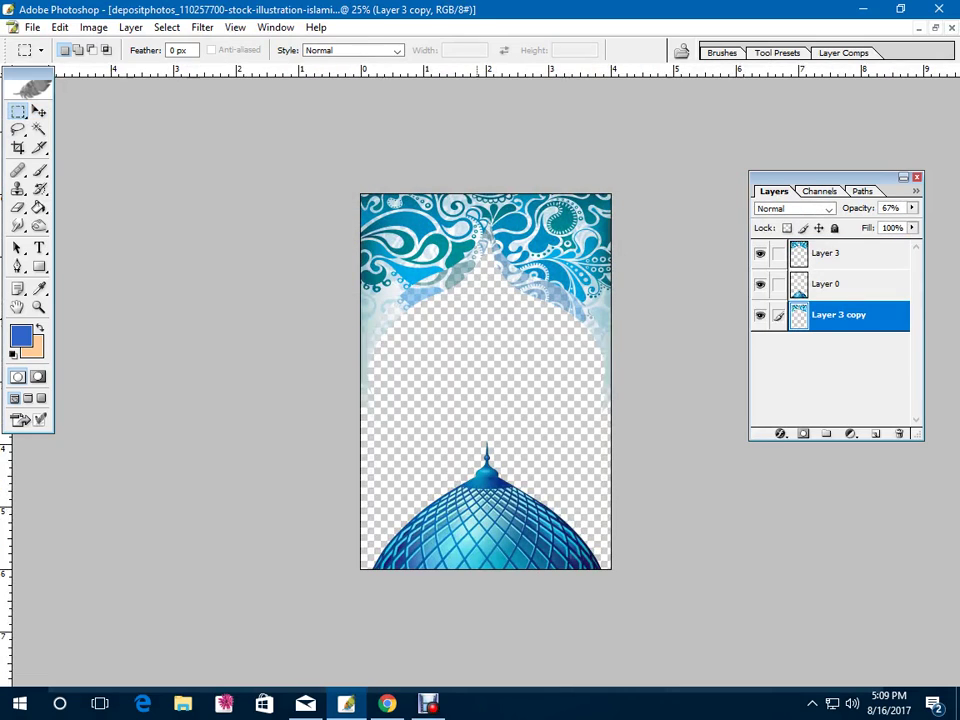
Paste the mandala behind all layers, enlarge it to 456.3% and position its star centre at the dome's tip
key("ctrl+v")
key("ctrl+bracketleft")
key("ctrl+t")
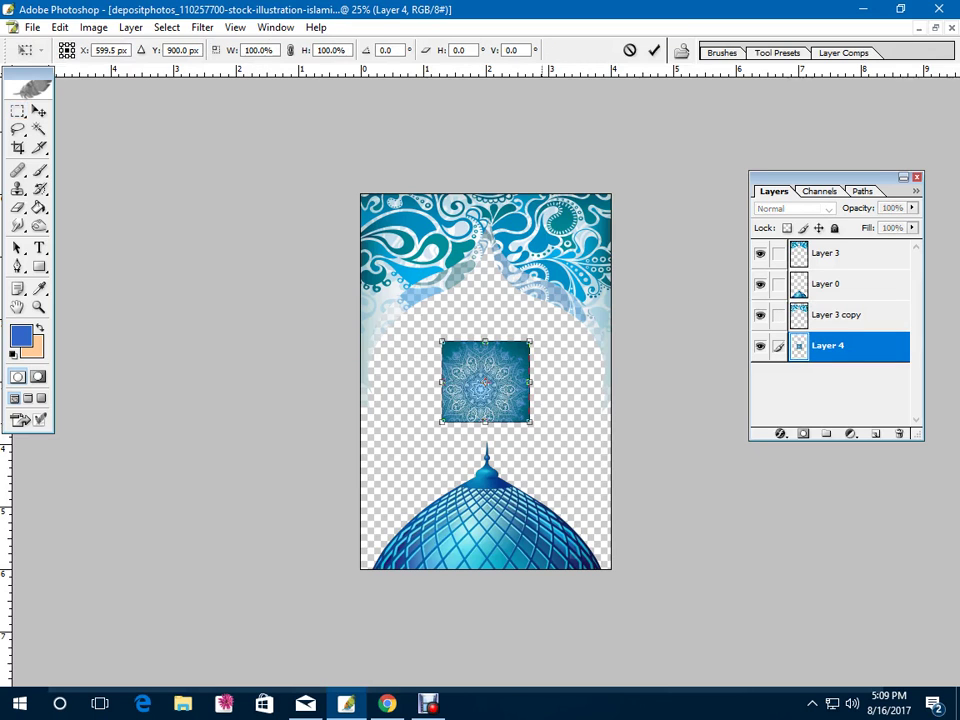
left_click_drag(530, 422, 684, 567)
left_click_drag(574, 460, 599, 480)
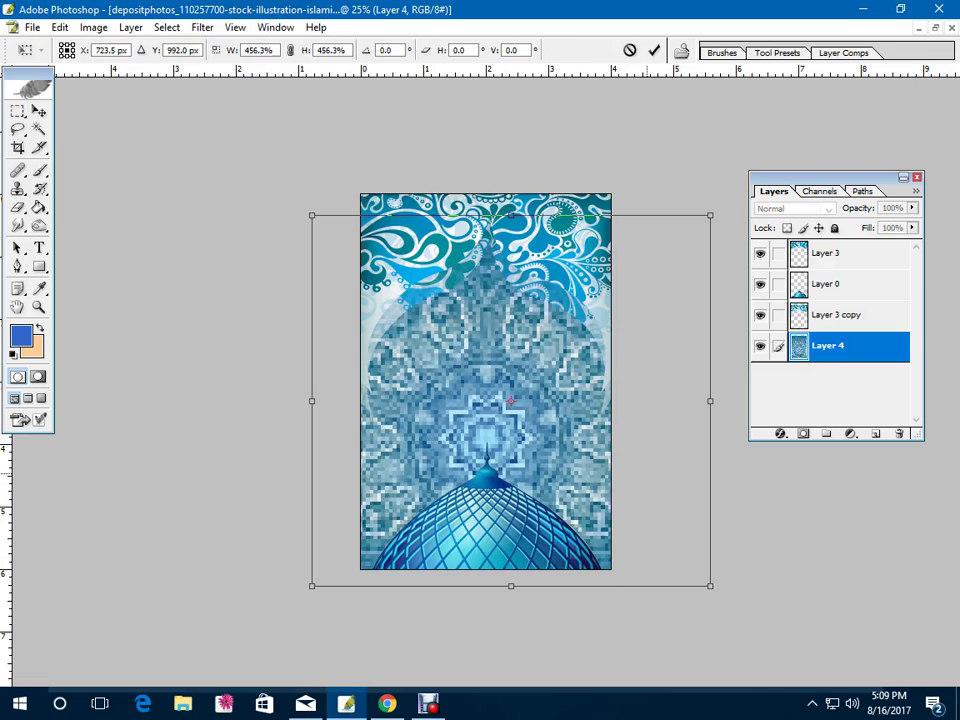
key("Return")
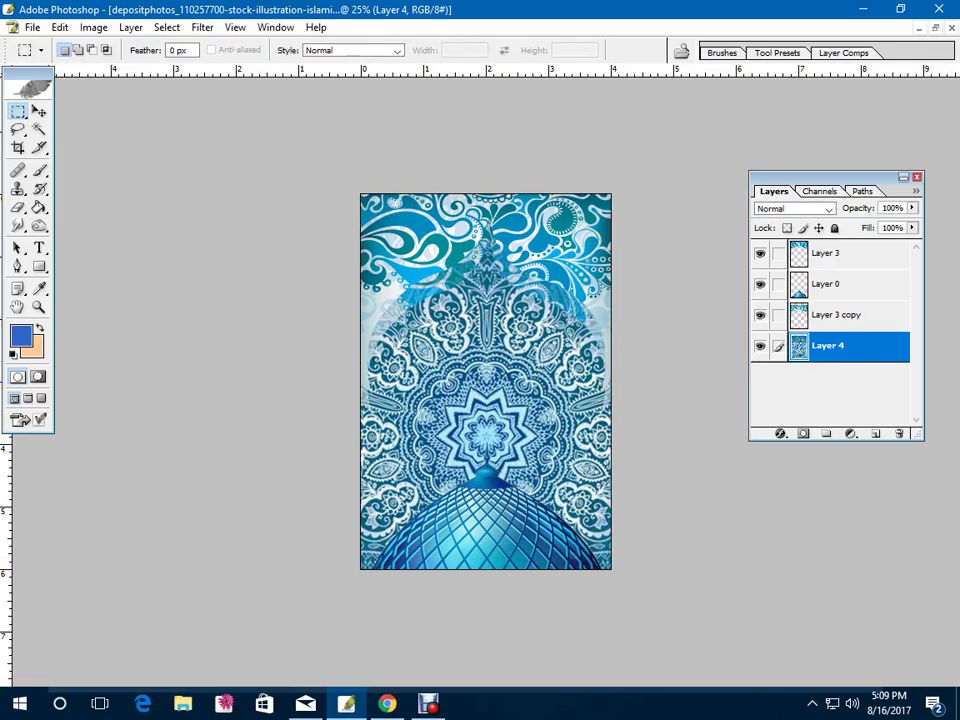
Lower the mandala layer's opacity to 77%
left_click(911, 208)
left_click_drag(896, 223, 893, 223)
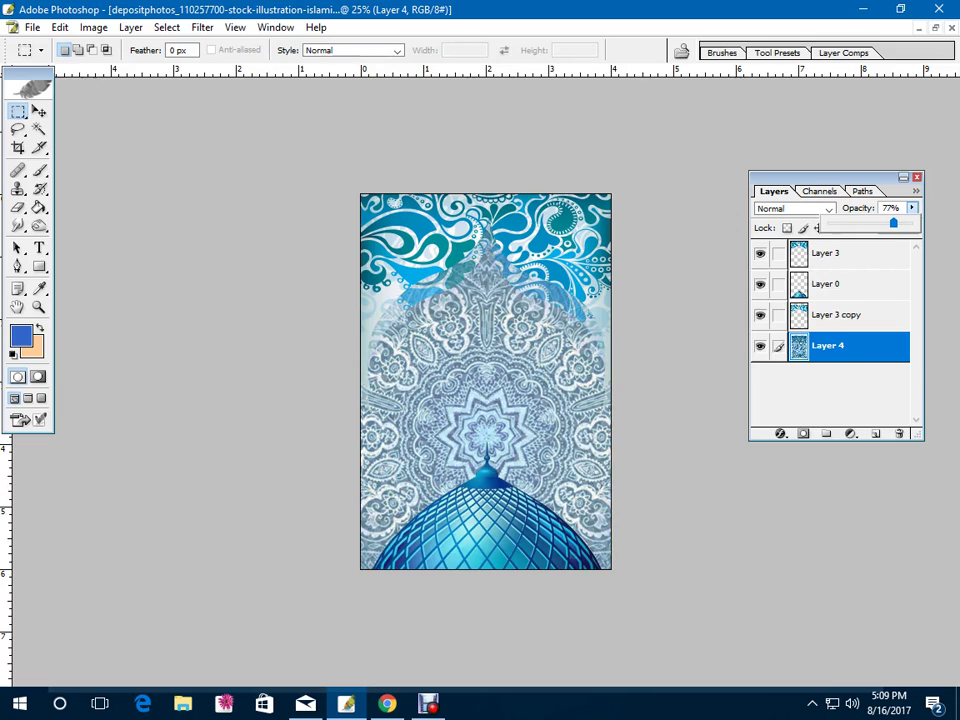
View the image decorative-mandala-on-a-watercolor-background_1048-5430.jpg and close it
key("ctrl+o")
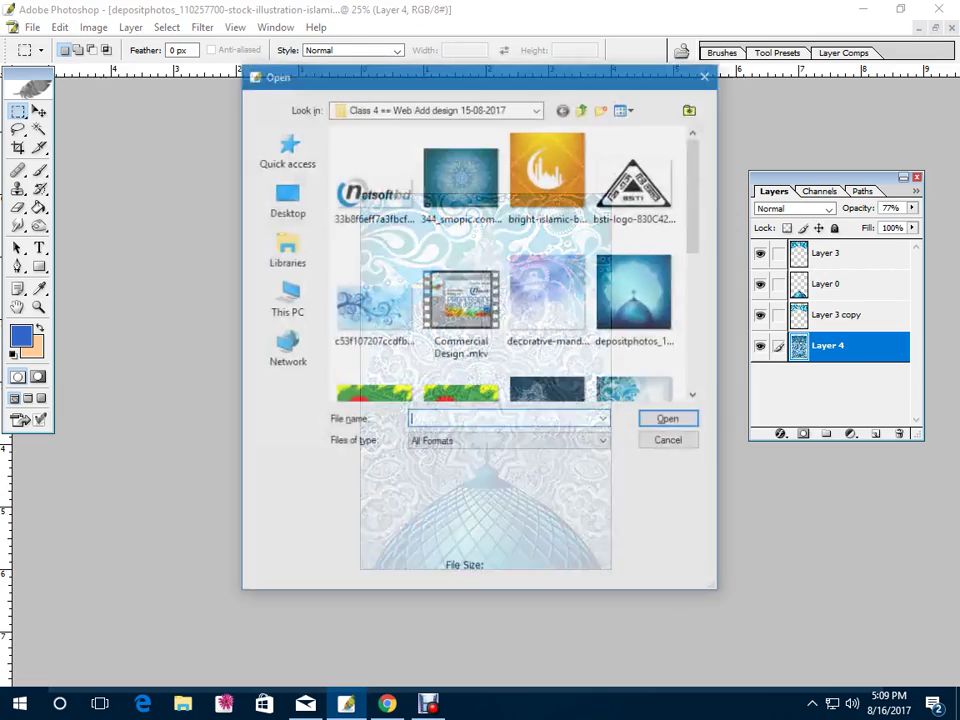
double_click(550, 297)
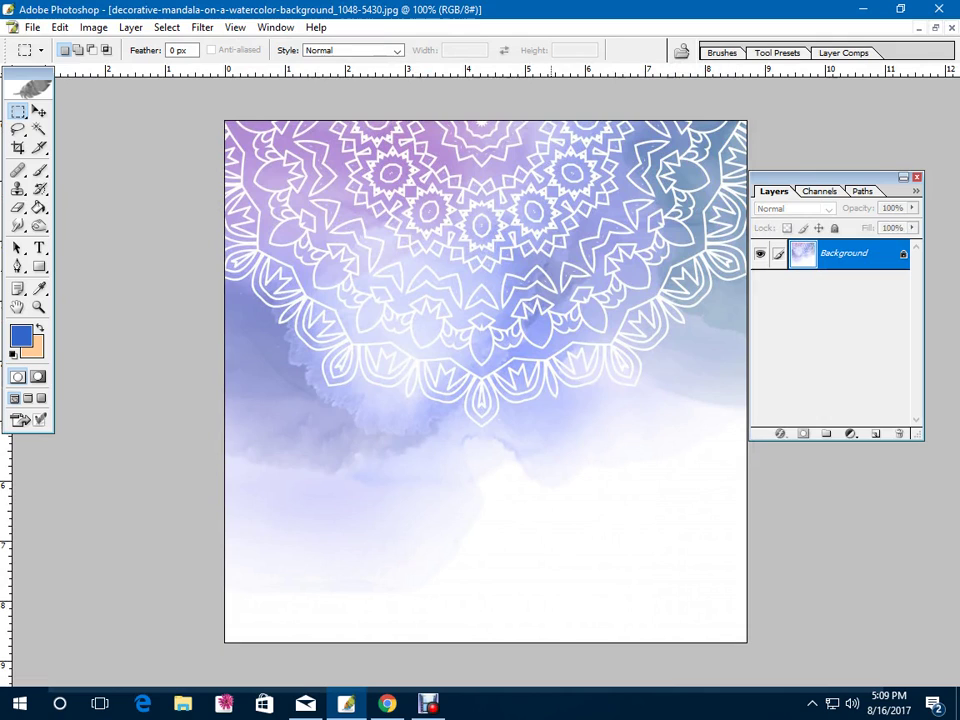
key("ctrl+w")
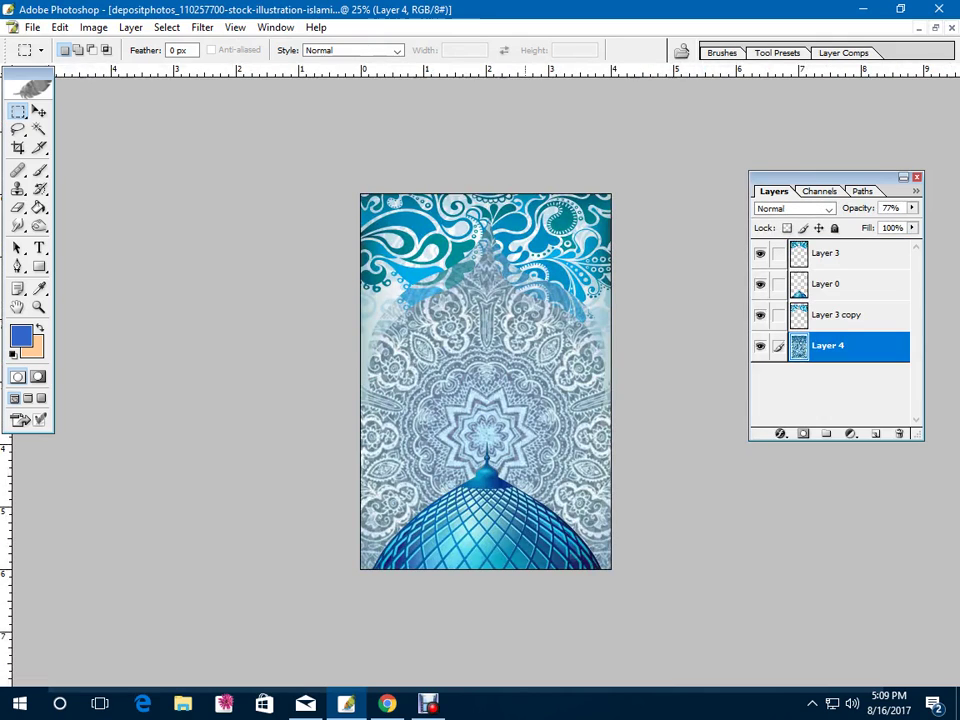
Show the design in full-screen mode with the menu bar and set the mandala layer's opacity to 100%
key("ctrl+plus")
key("f")
left_click_drag(487, 362, 424, 353)
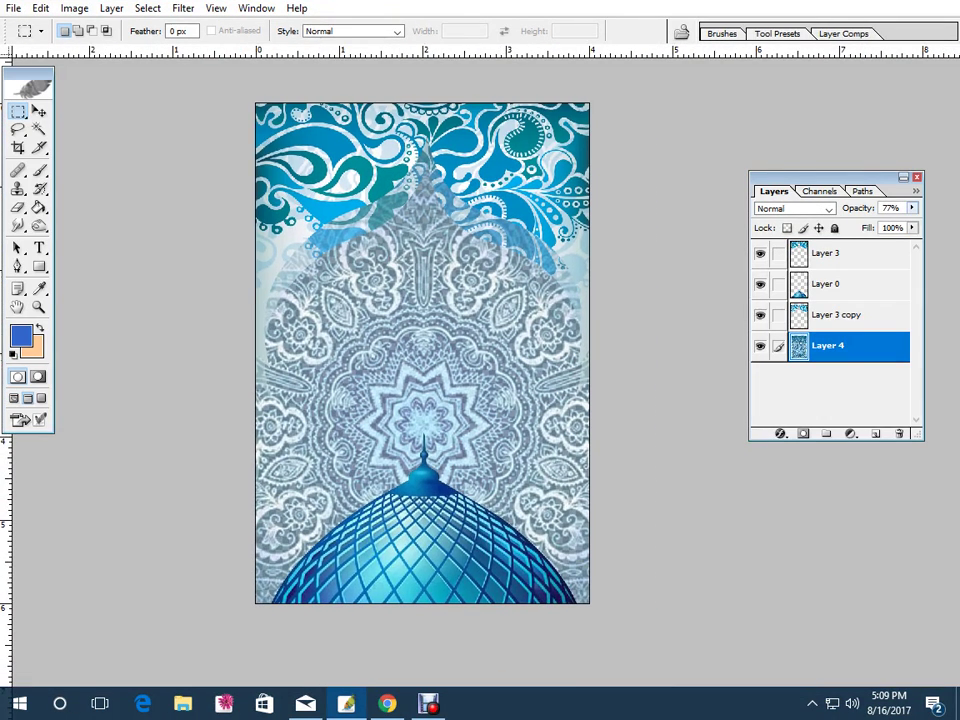
left_click(912, 208)
left_click_drag(896, 224, 916, 224)
Apply a Curves adjustment to the mandala layer, setting the Green channel's midpoint to input 128 and output 122
key("ctrl+m")
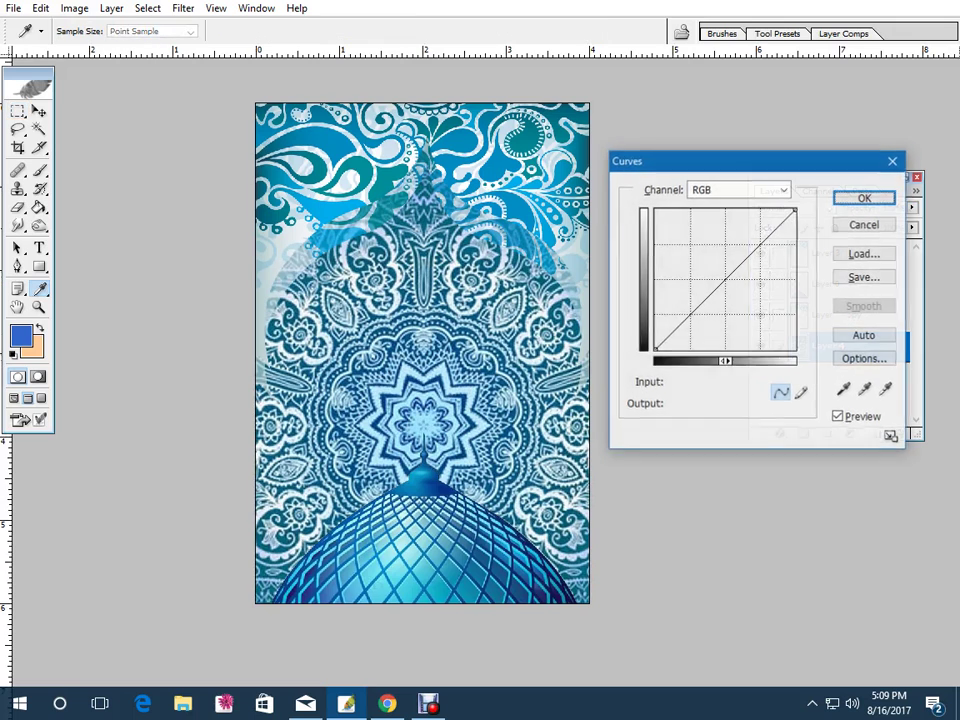
left_click(737, 189)
left_click(735, 231)
mouse_move(724, 281)
left_mouse_down()
mouse_move(713, 273)
mouse_move(725, 283)
left_mouse_up()
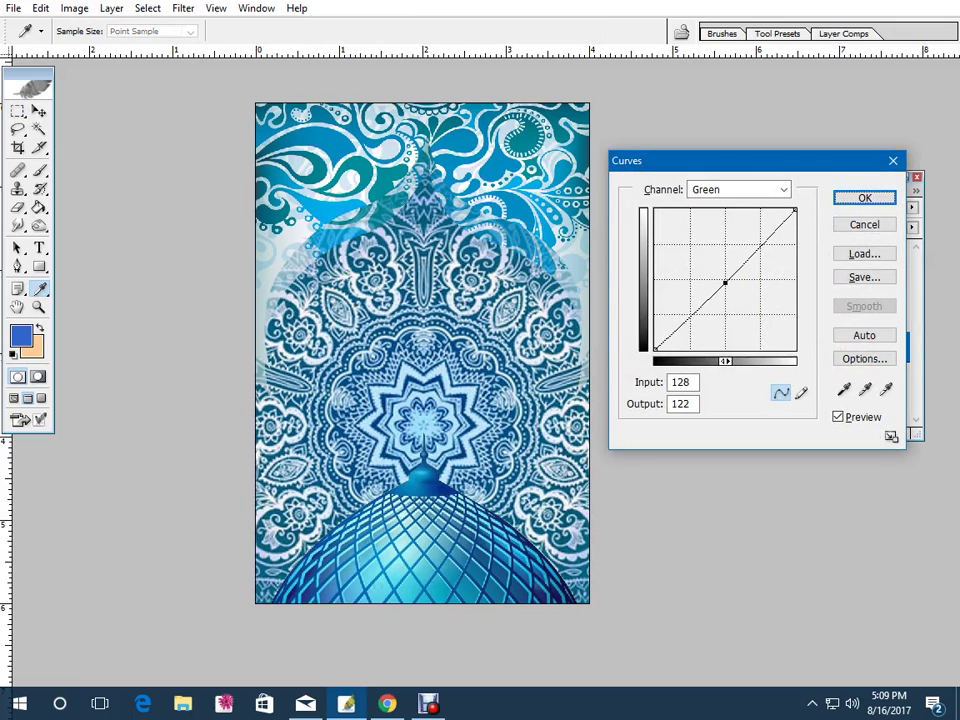
key("Return")
Open the blending options of Layer 3, the swirl arch, and enable a Drop Shadow on it
key("v")
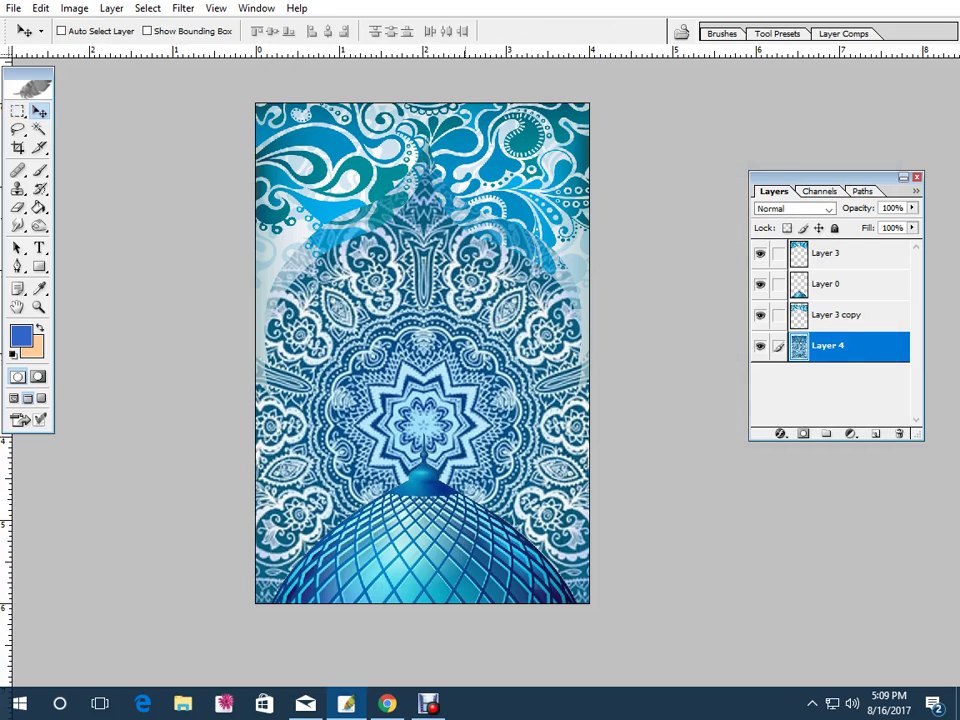
right_click(459, 211)
left_click(492, 221)
right_click(481, 175)
left_click(515, 186)
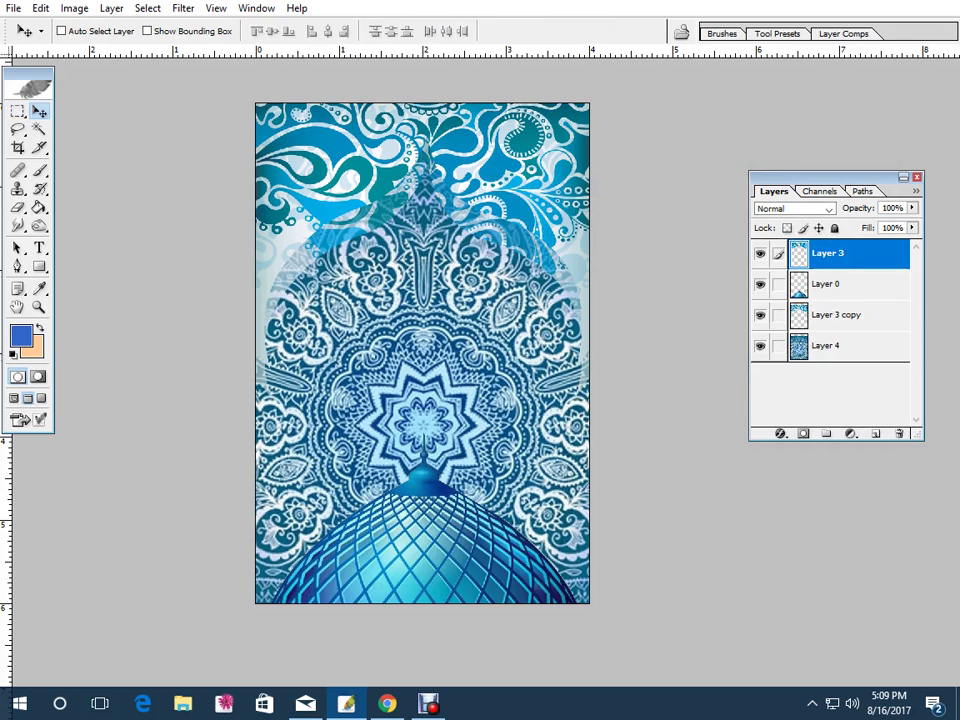
right_click(778, 257)
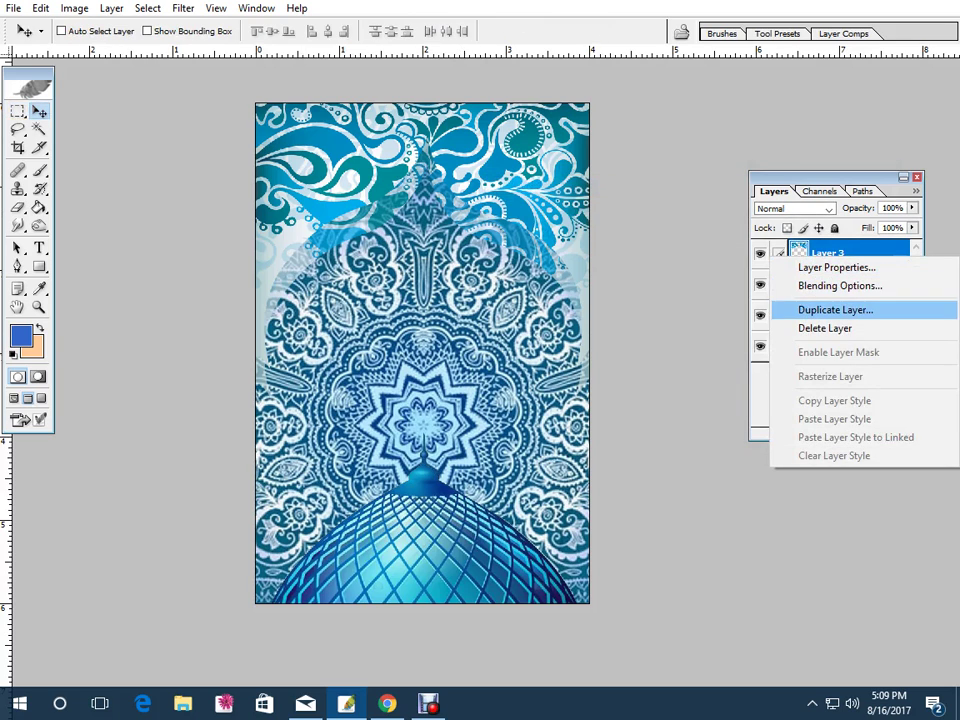
left_click(825, 285)
left_click(523, 285)
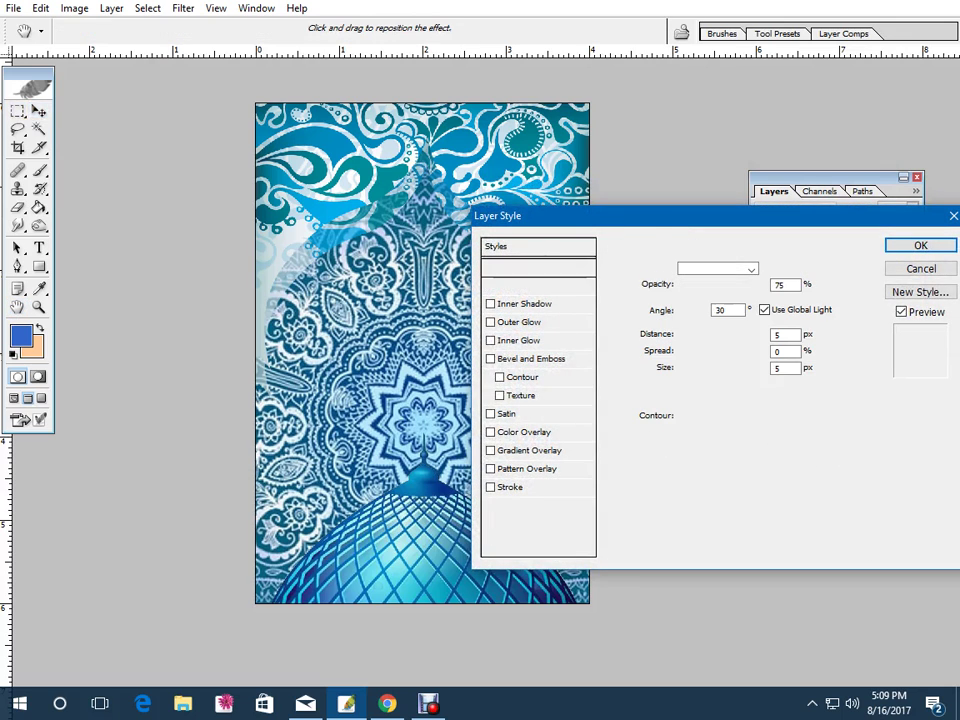
Set Layer 3's drop shadow to colour 3333FF with a 9% spread and 32 px size, and apply the style
left_click(773, 268)
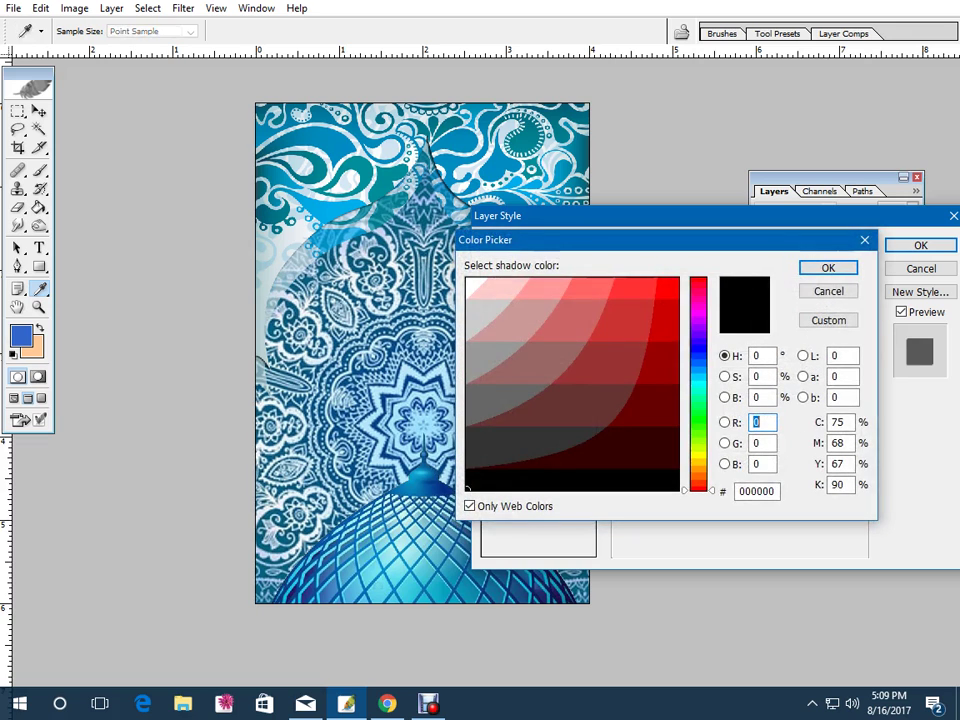
left_click(699, 346)
left_click(638, 289)
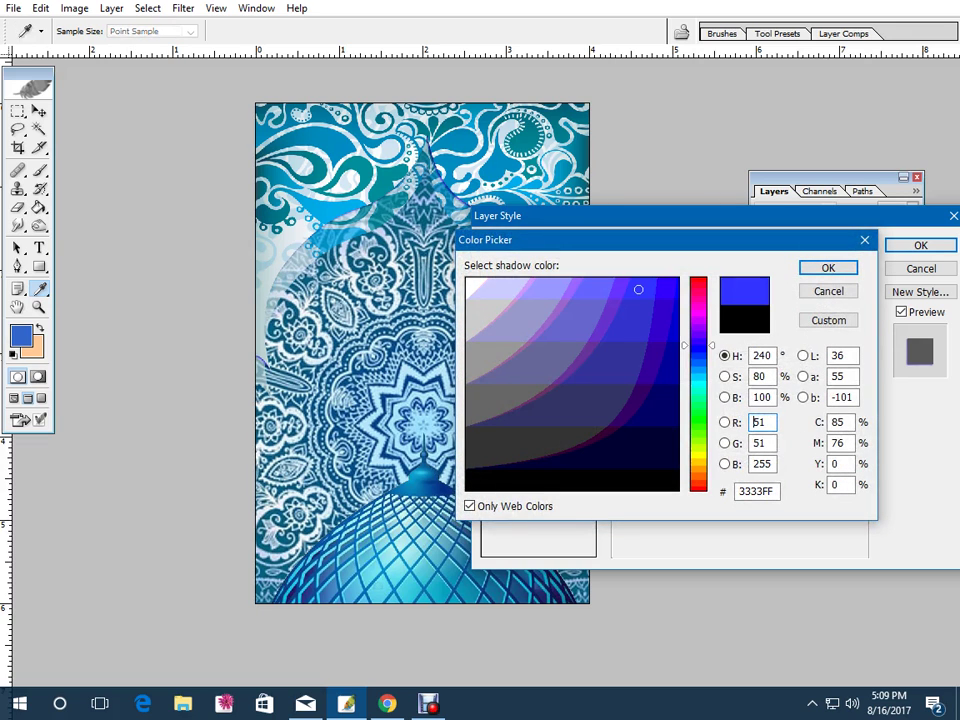
key("Return")
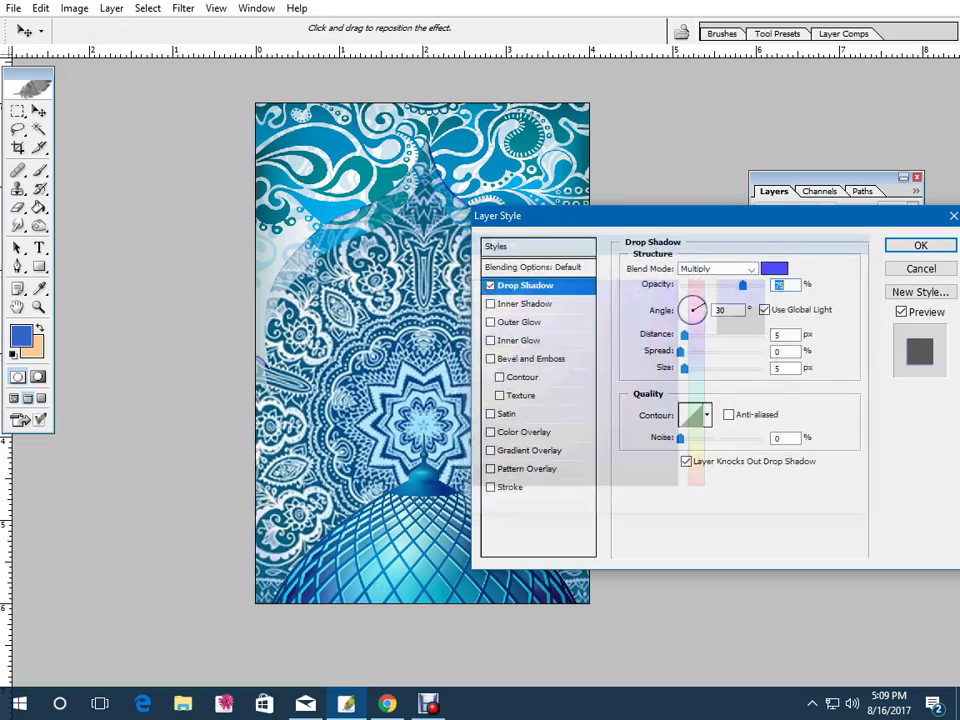
left_click_drag(691, 369, 688, 352)
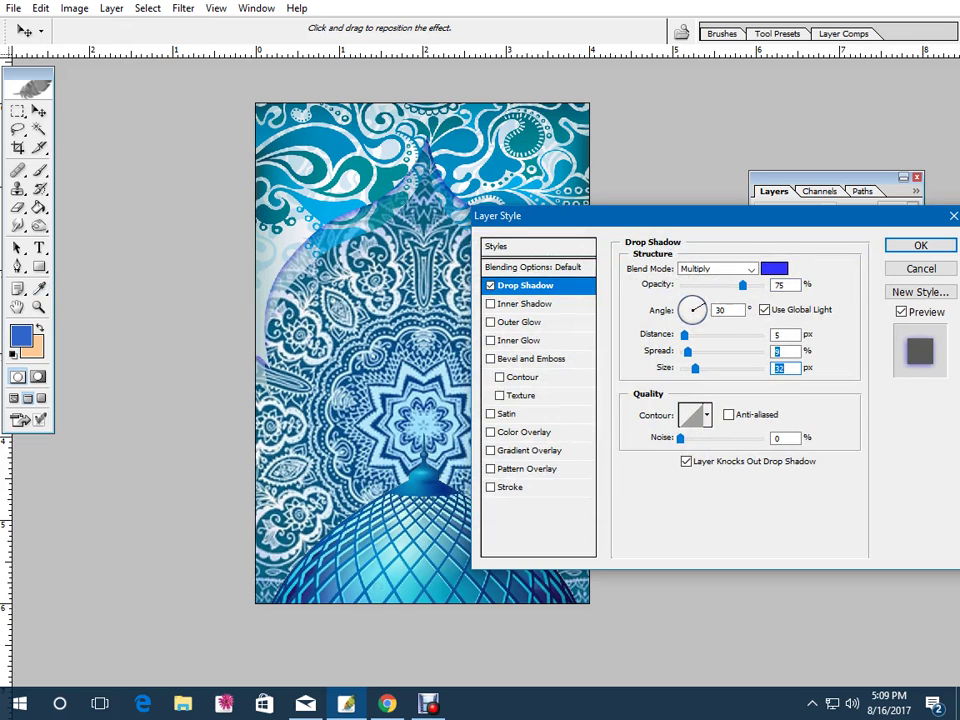
key("Return")
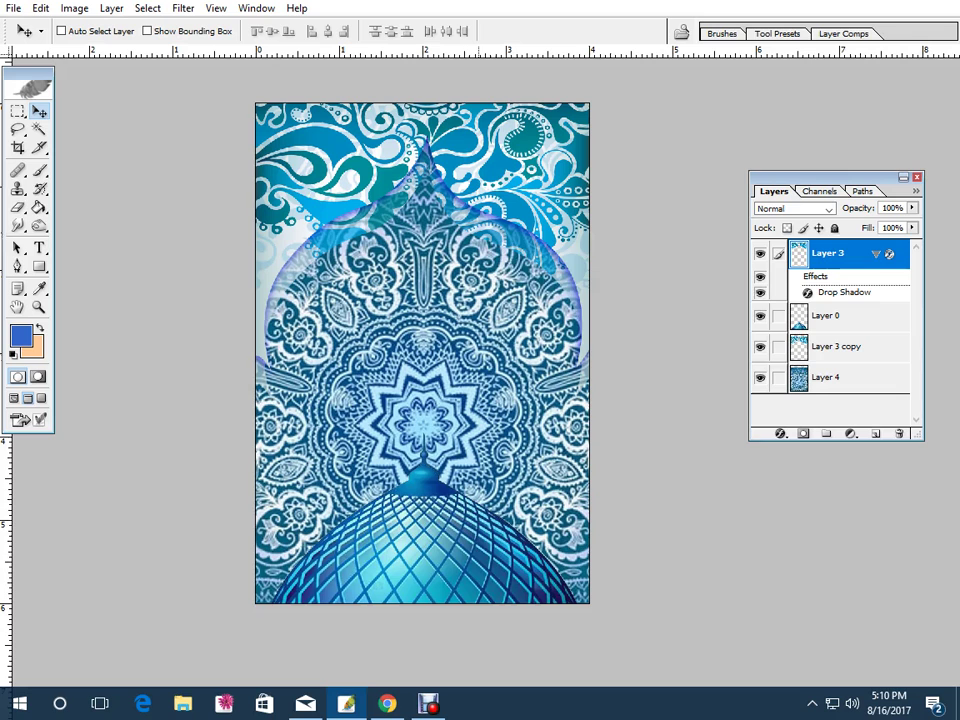
Enable Drop Shadow, Inner Shadow and Outer Glow in the blending options of Layer 3 copy
right_click(481, 239)
left_click(536, 245)
right_click(772, 347)
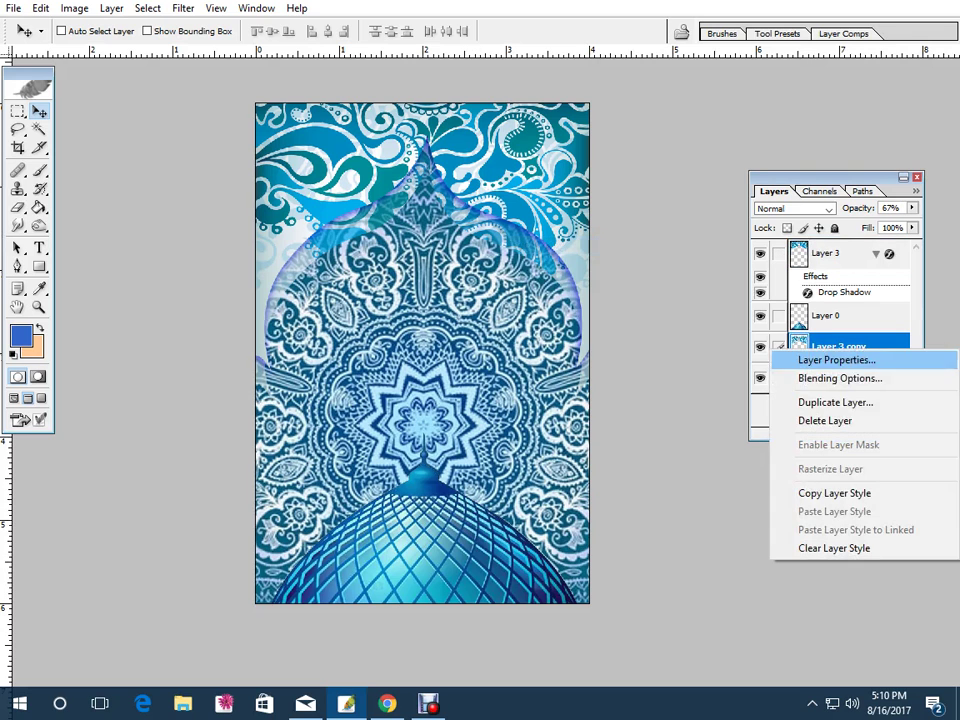
left_click(840, 378)
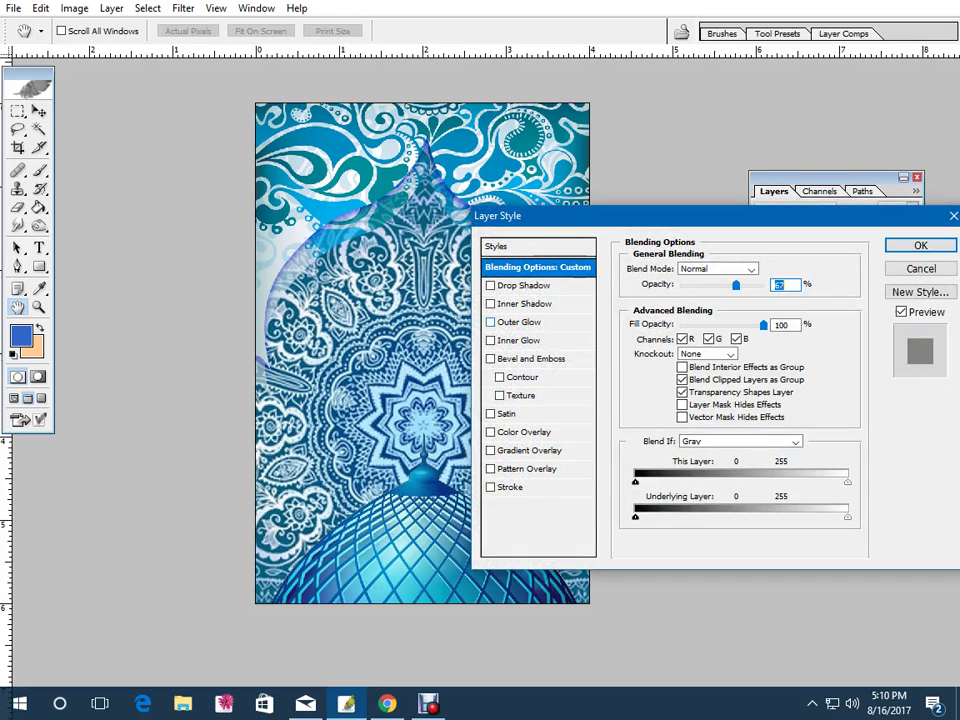
left_click(524, 286)
left_click(521, 341)
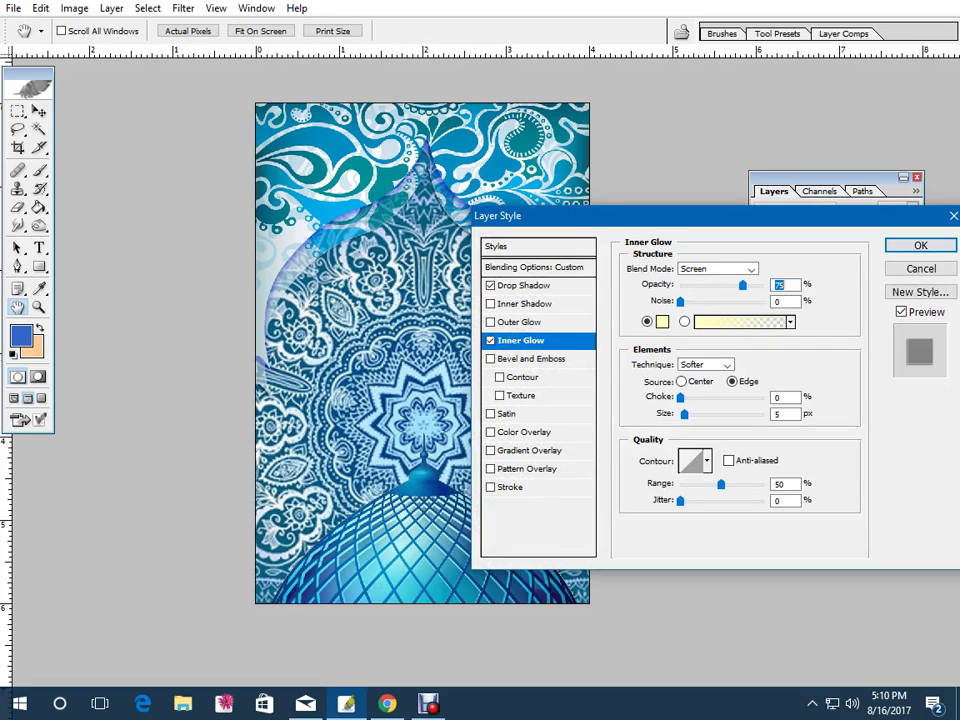
left_click(524, 304)
left_click(519, 322)
left_click(490, 341)
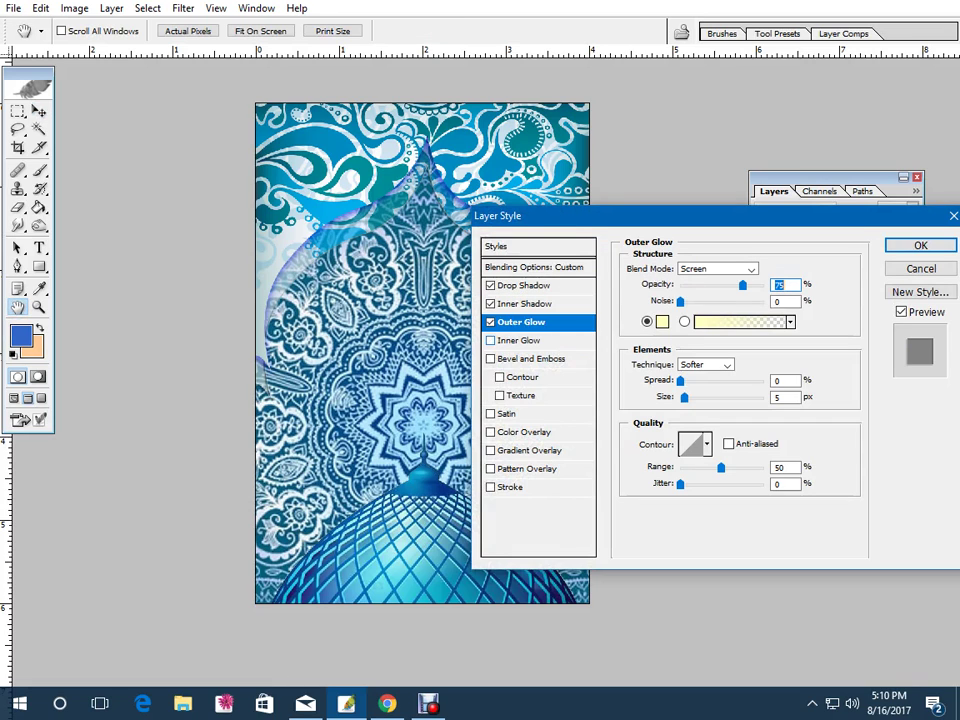
Make Layer 3 copy's drop shadow blue, set its spread to 19%, increase its distance and size, and apply the style
left_click(524, 286)
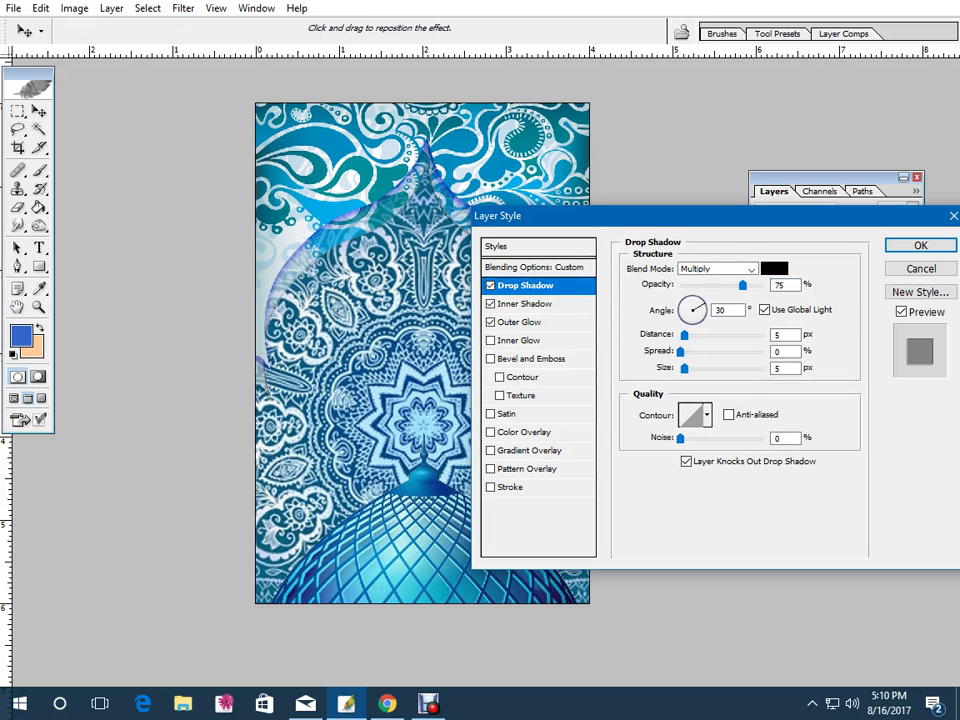
left_click(773, 268)
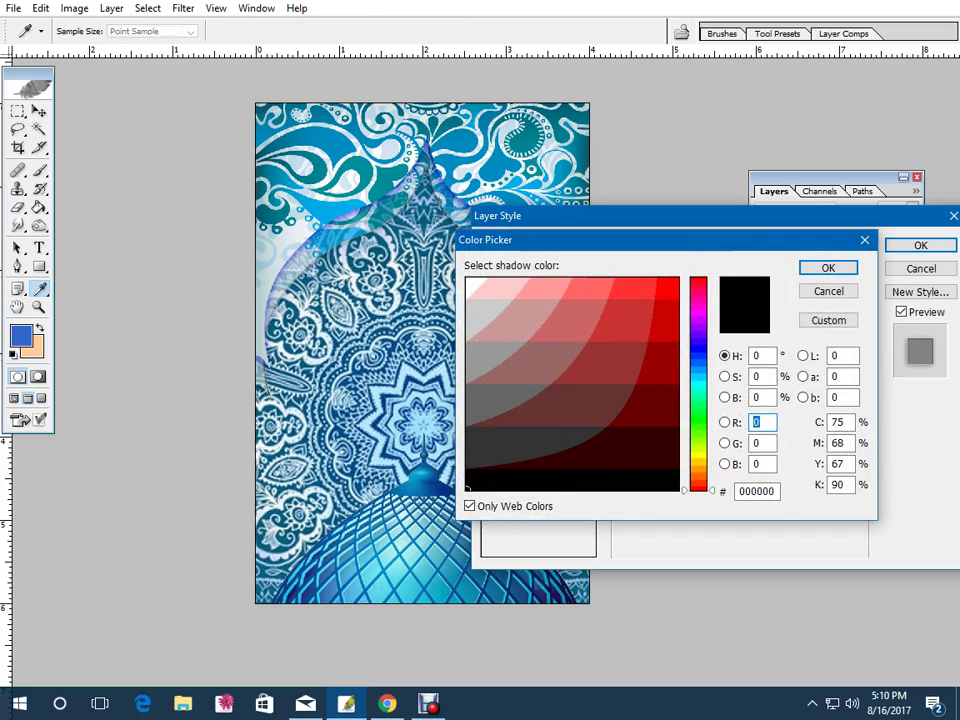
left_click(698, 352)
left_click(666, 317)
left_click(828, 268)
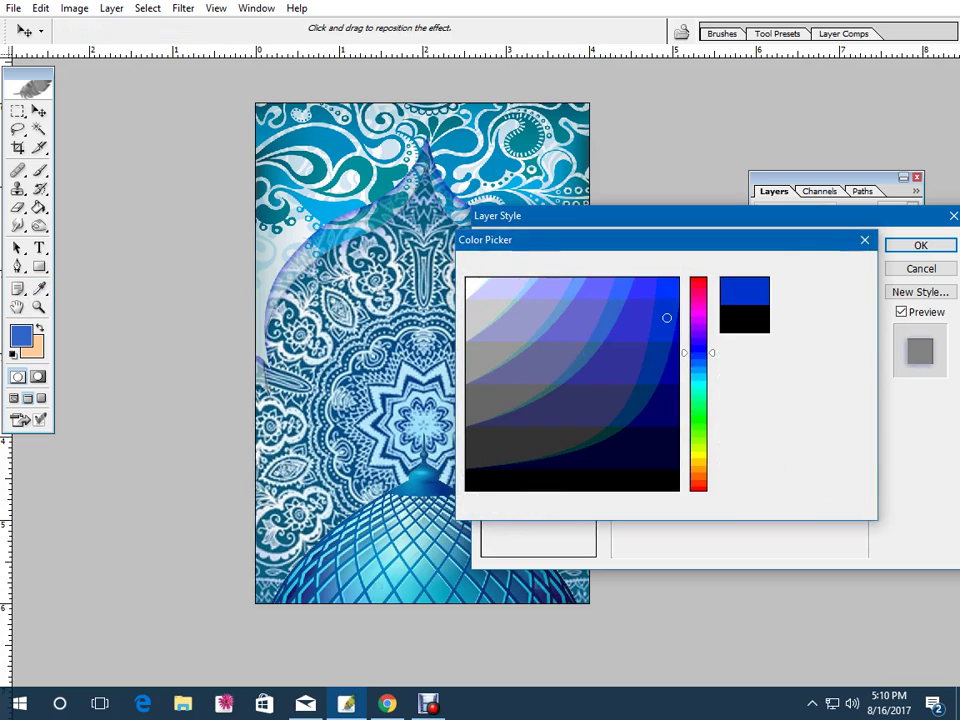
left_click_drag(693, 352, 710, 369)
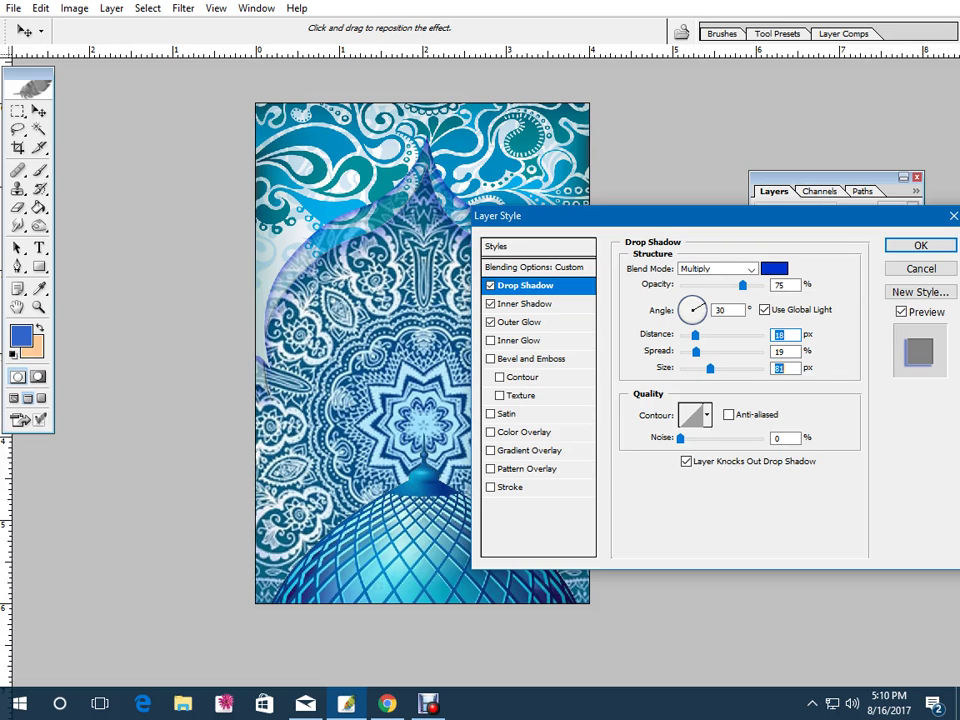
key("Return")
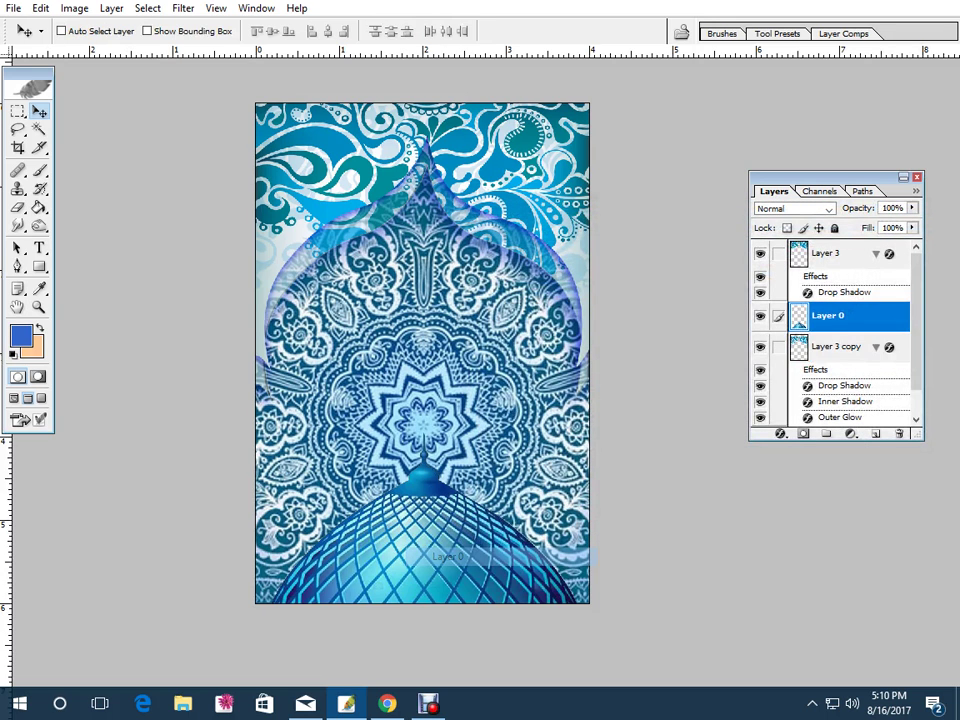
Add a drop shadow in colour 0066CC to Layer 0, the dome, with increased distance, spread and size
right_click(775, 315)
left_click(835, 343)
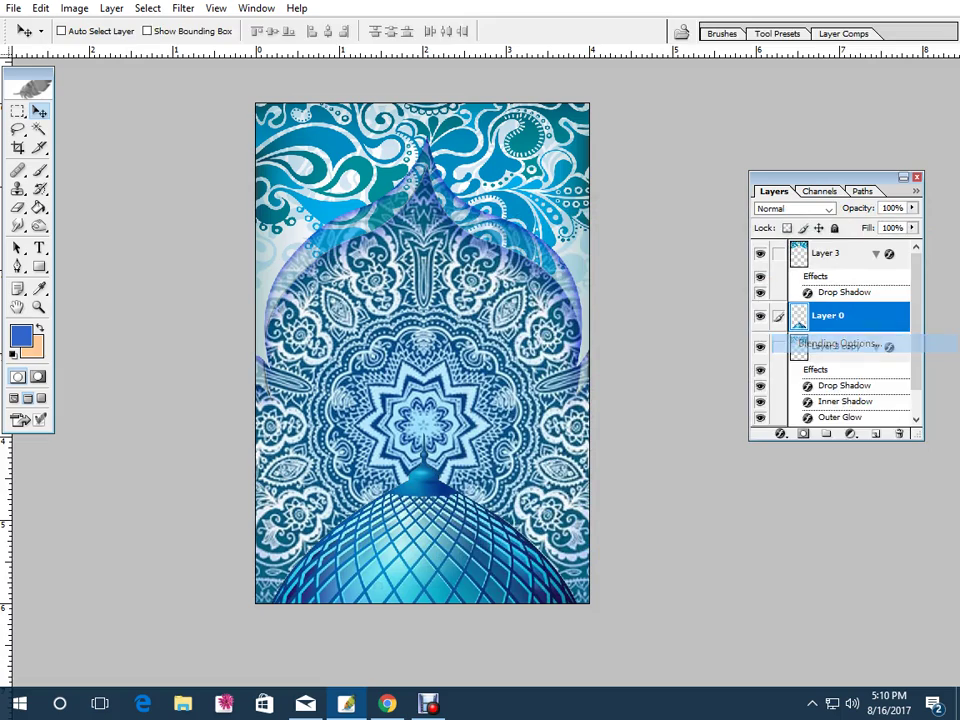
left_click(524, 286)
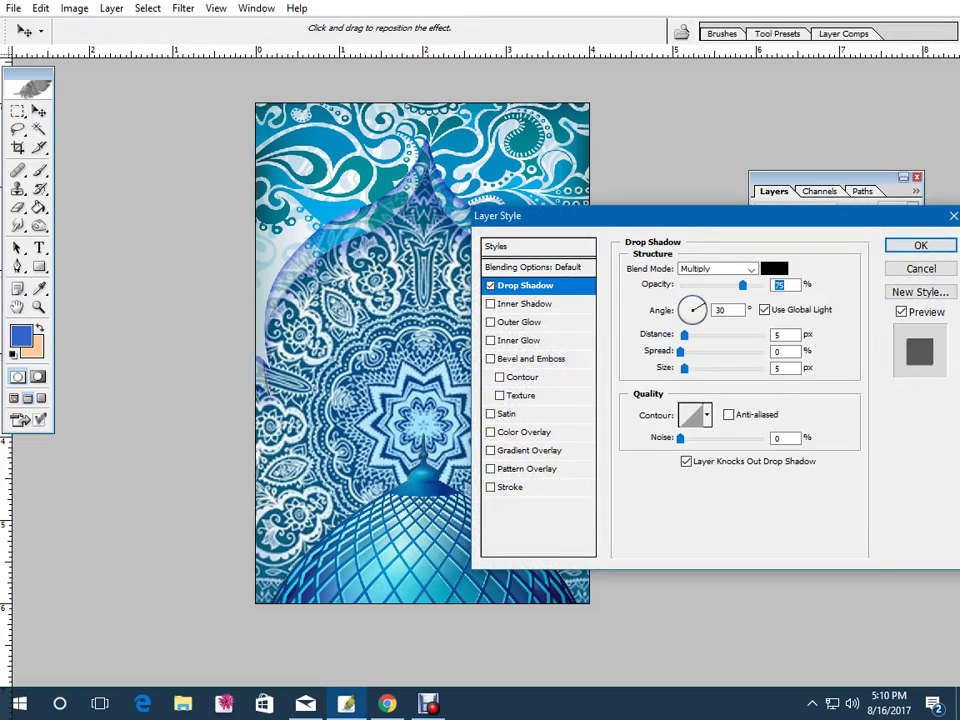
left_click(774, 268)
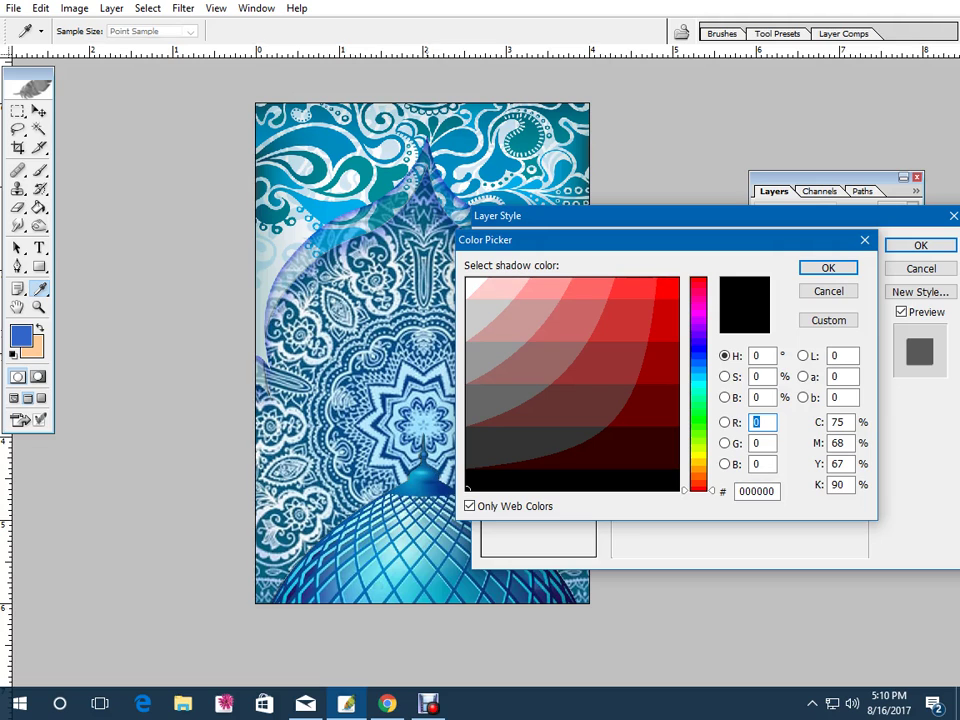
left_click(407, 302)
left_click(668, 328)
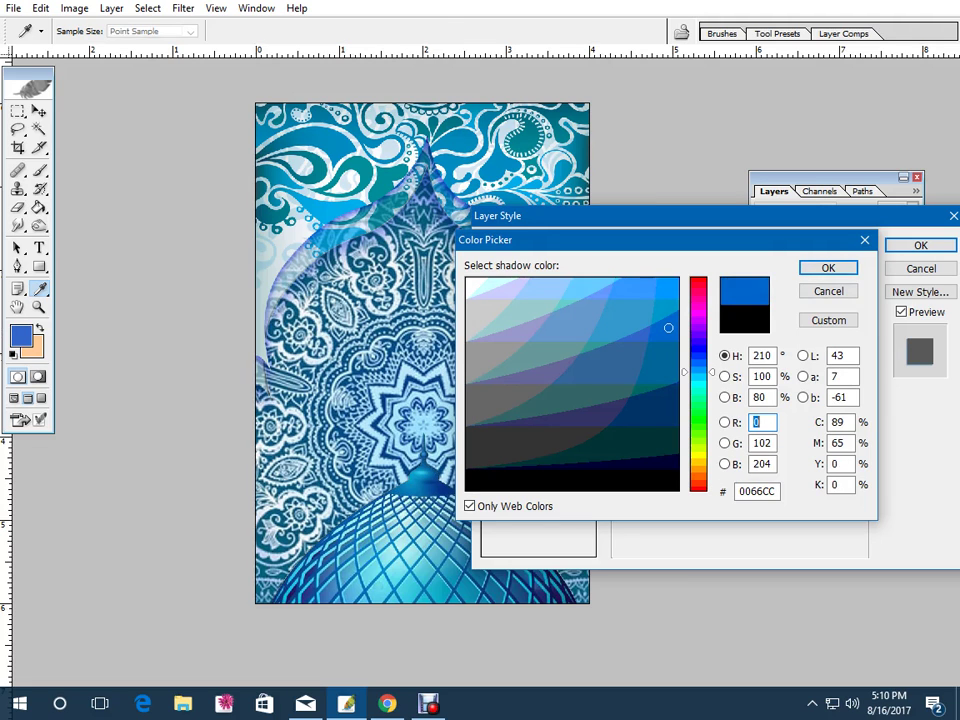
left_click(828, 268)
mouse_move(684, 369)
left_mouse_down()
mouse_move(698, 369)
mouse_move(696, 351)
mouse_move(708, 368)
mouse_move(697, 368)
left_mouse_up()
key("Return")
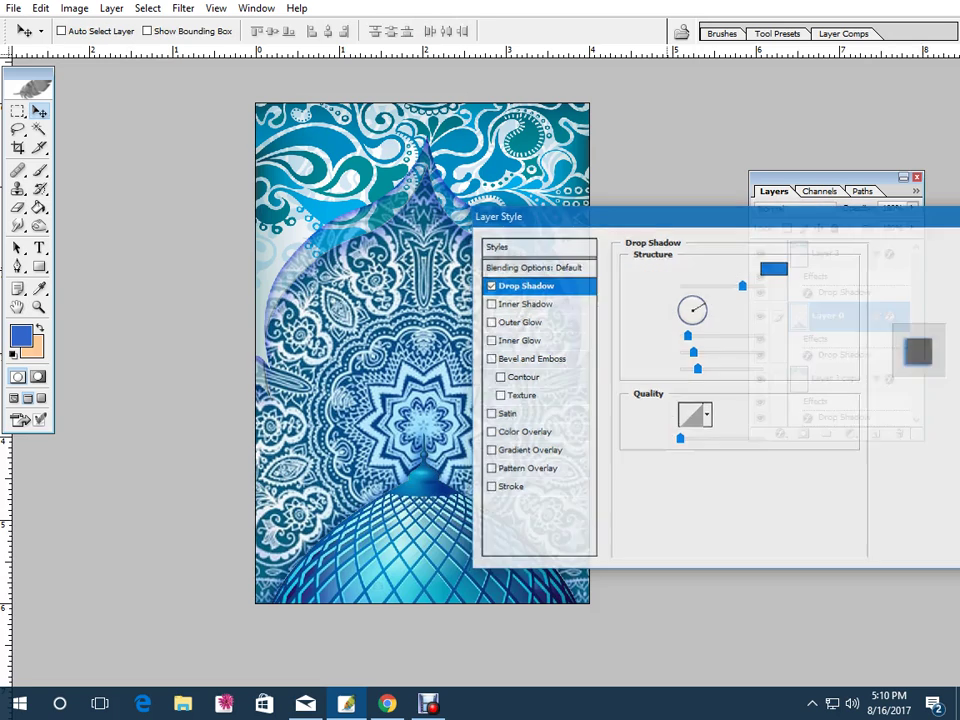
Add the text EID MUBARAK on two centre-aligned lines above the dome
key("t")
left_click(384, 345)
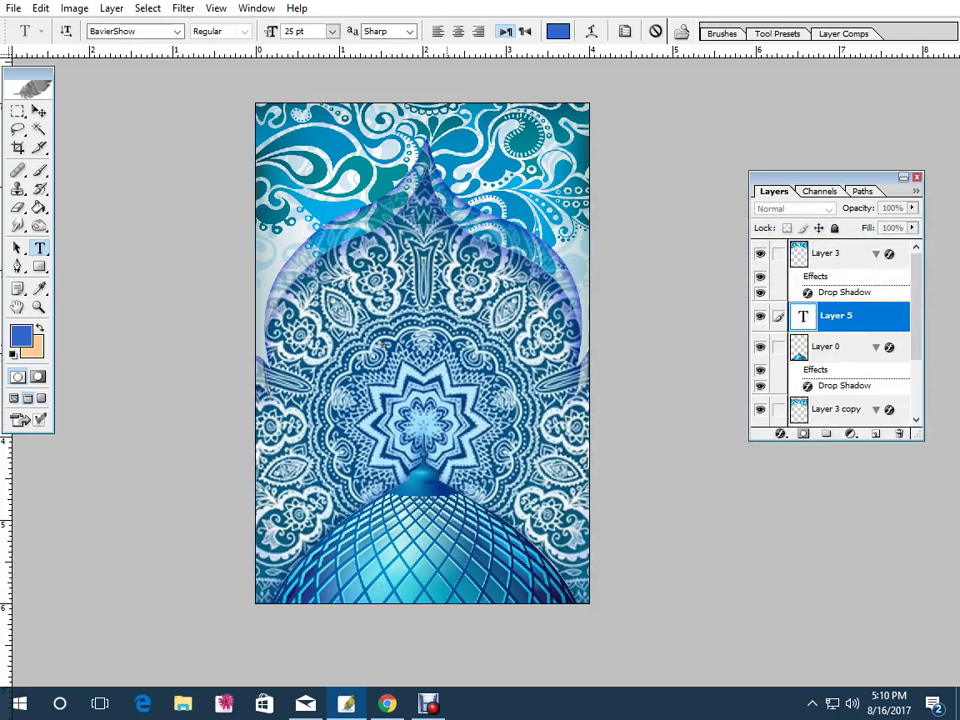
type("EID ")
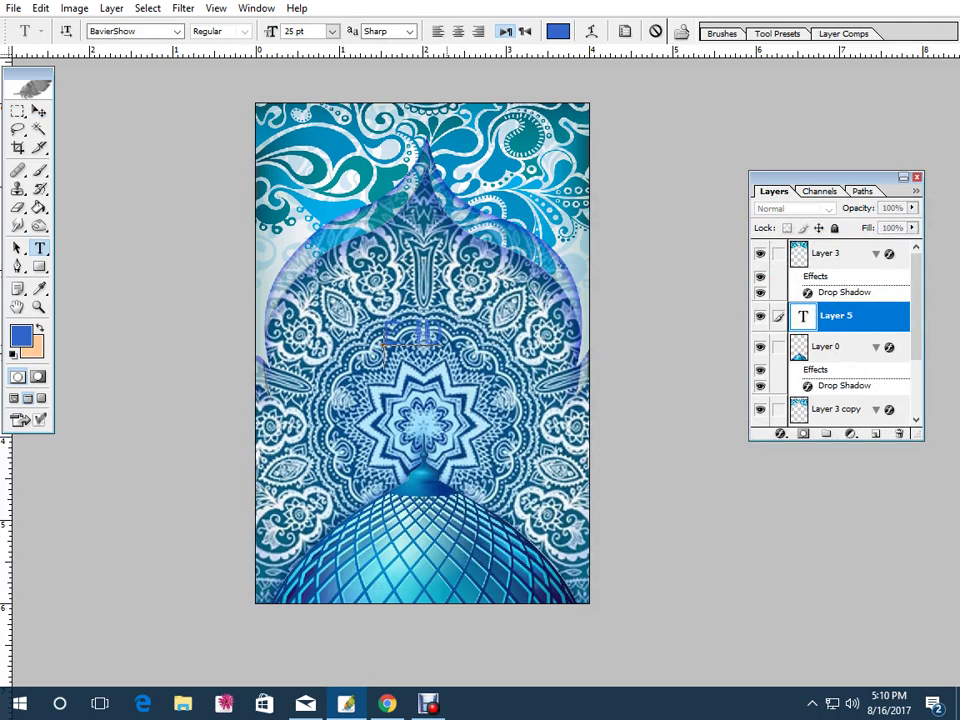
type("MUBARAK")
key("ctrl+a")
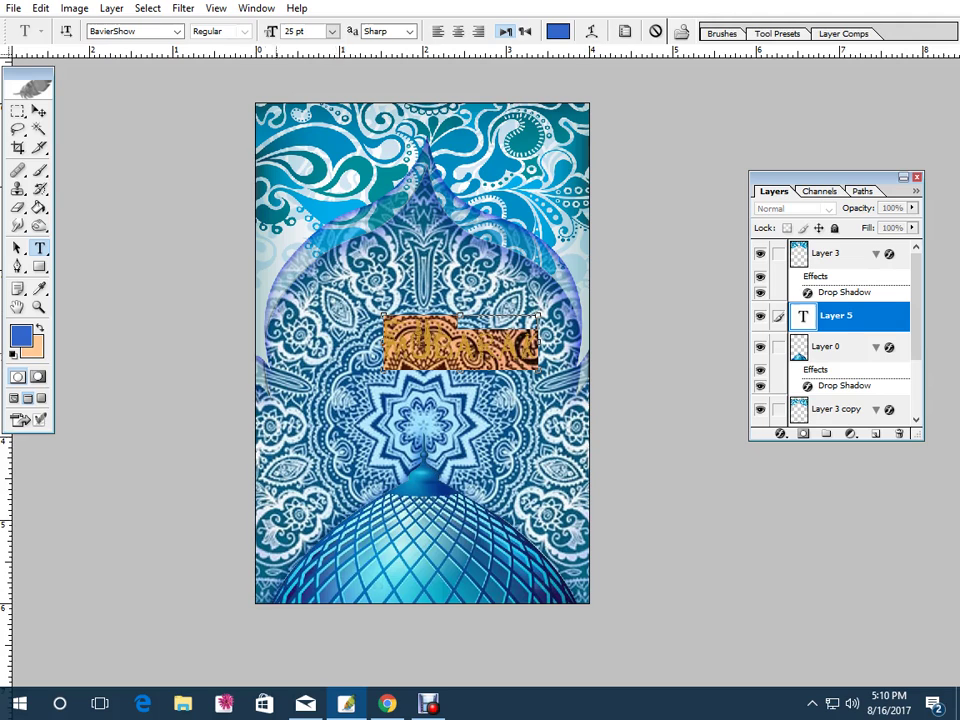
key("ctrl+shift+c")
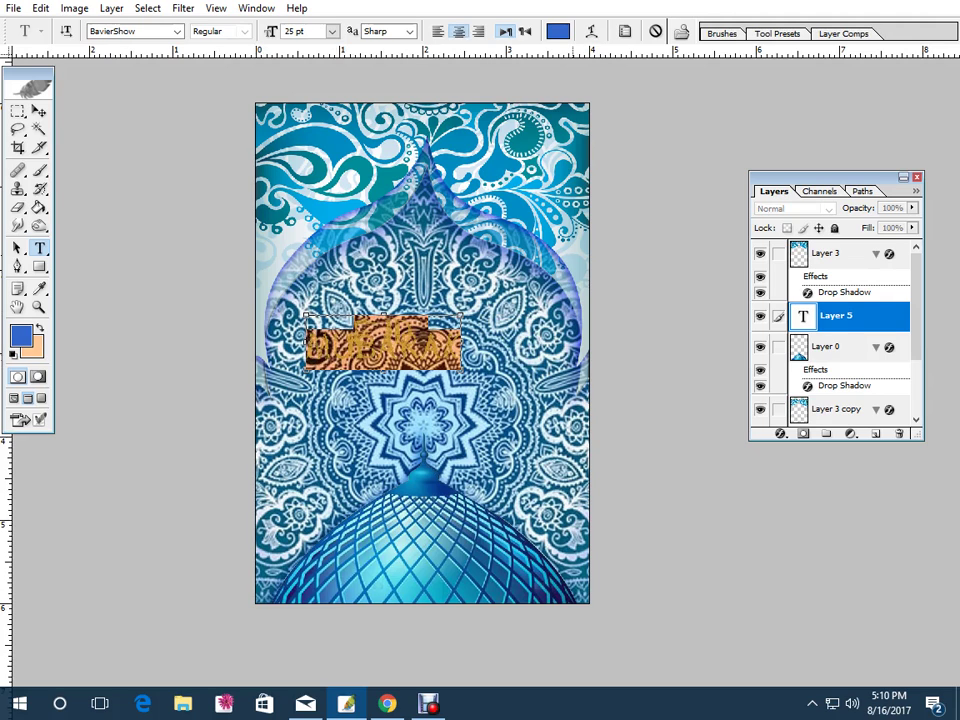
Set the text's font size and leading to 20 pt and its vertical and horizontal scale to 100%
key("ctrl+t")
type("20")
key("Tab")
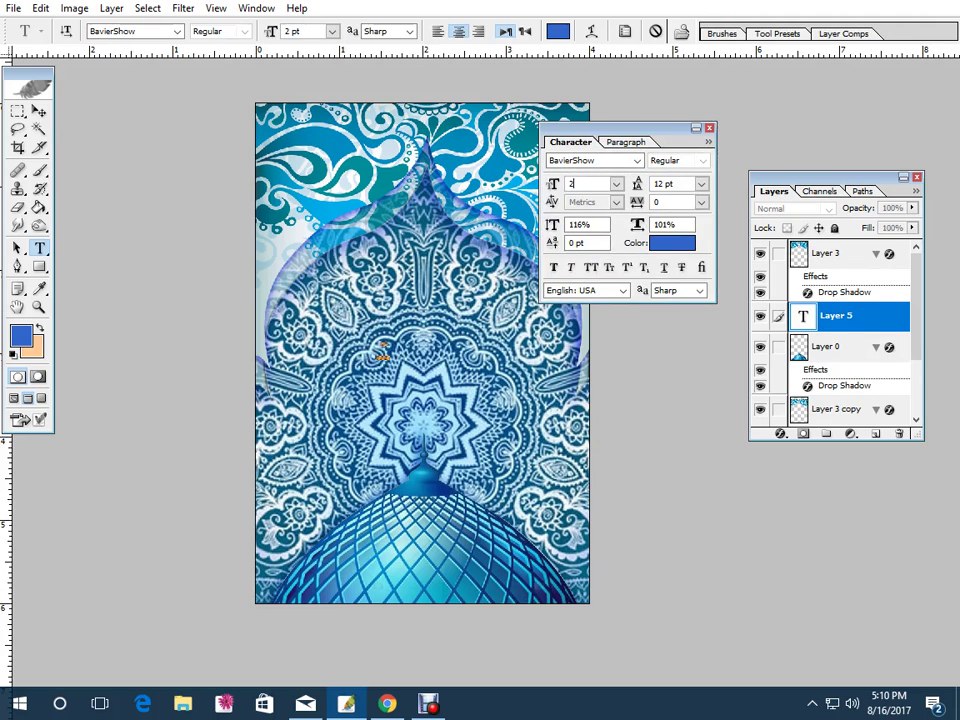
type("0")
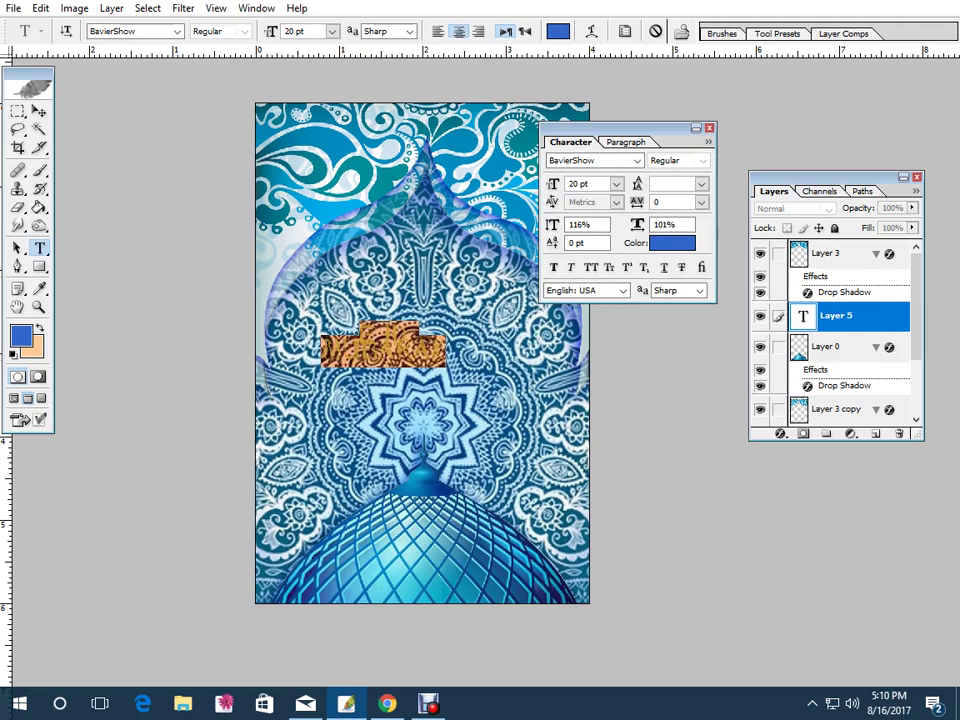
type("20")
key("Tab")
key("Tab")
key("Tab")
key("shift+Tab")
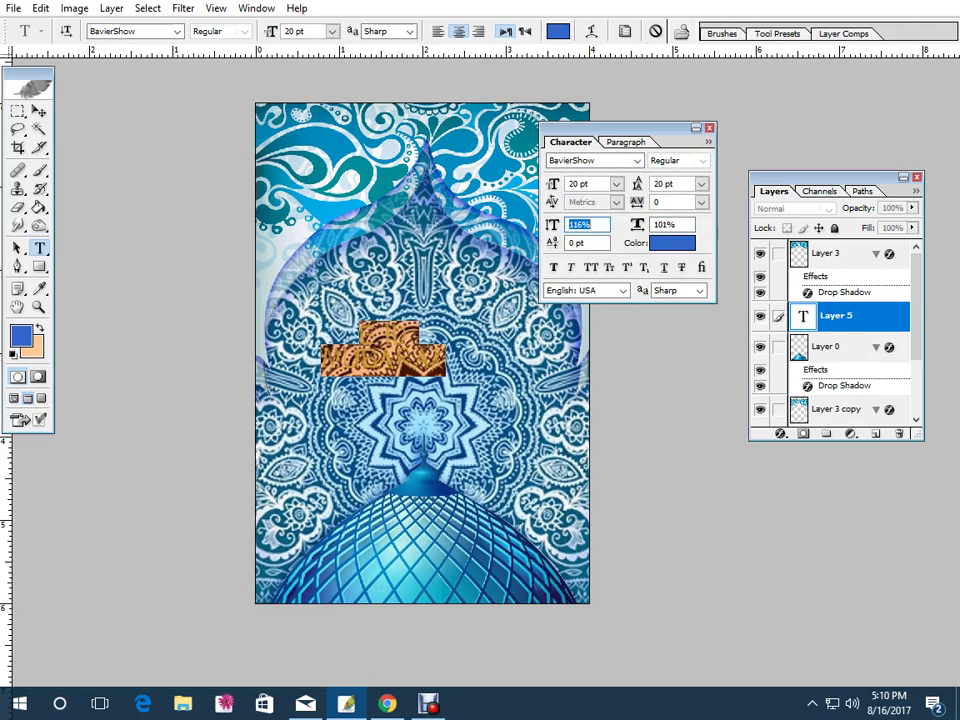
type("100")
key("Tab")
type("100")
key("Return")
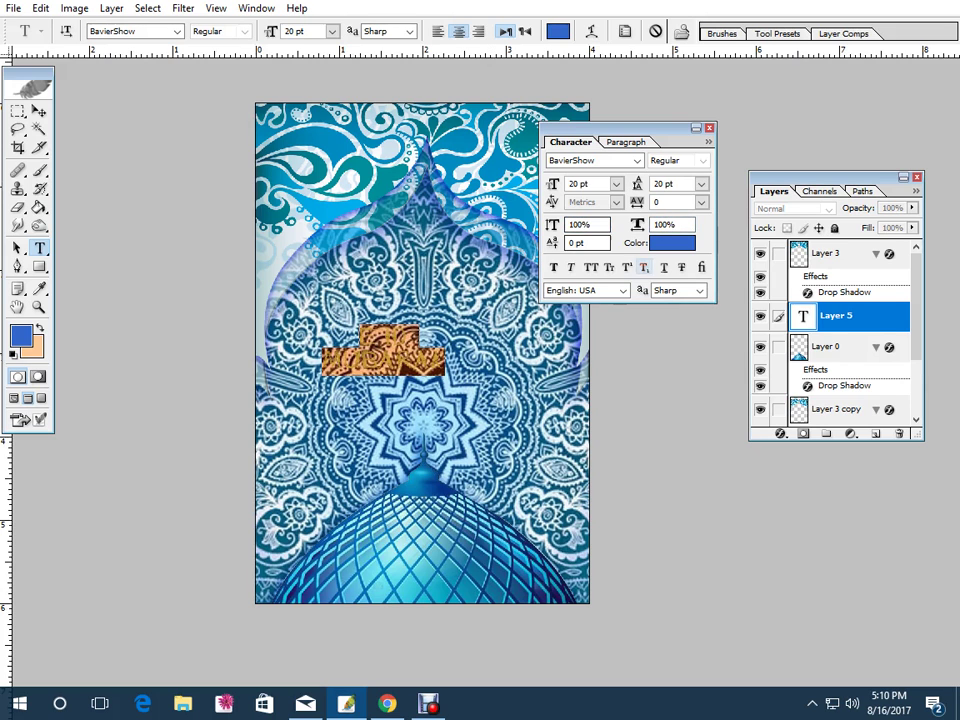
Change the EID MUBARAK text colour to black (000000) and commit the text
left_click(672, 243)
left_click(660, 481)
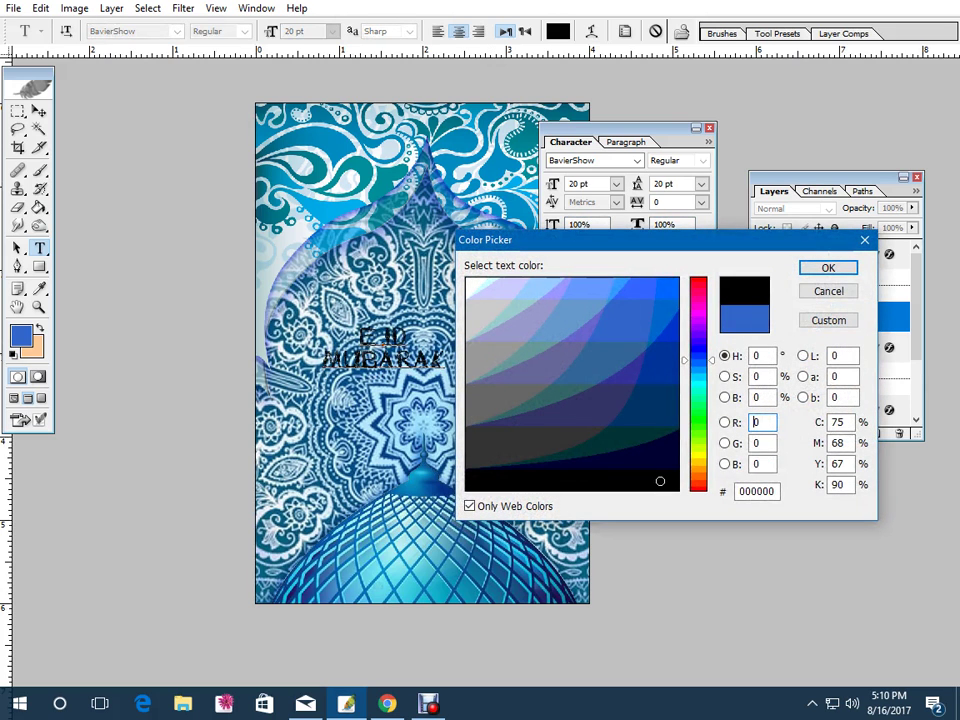
key("Return")
left_click(38, 111)
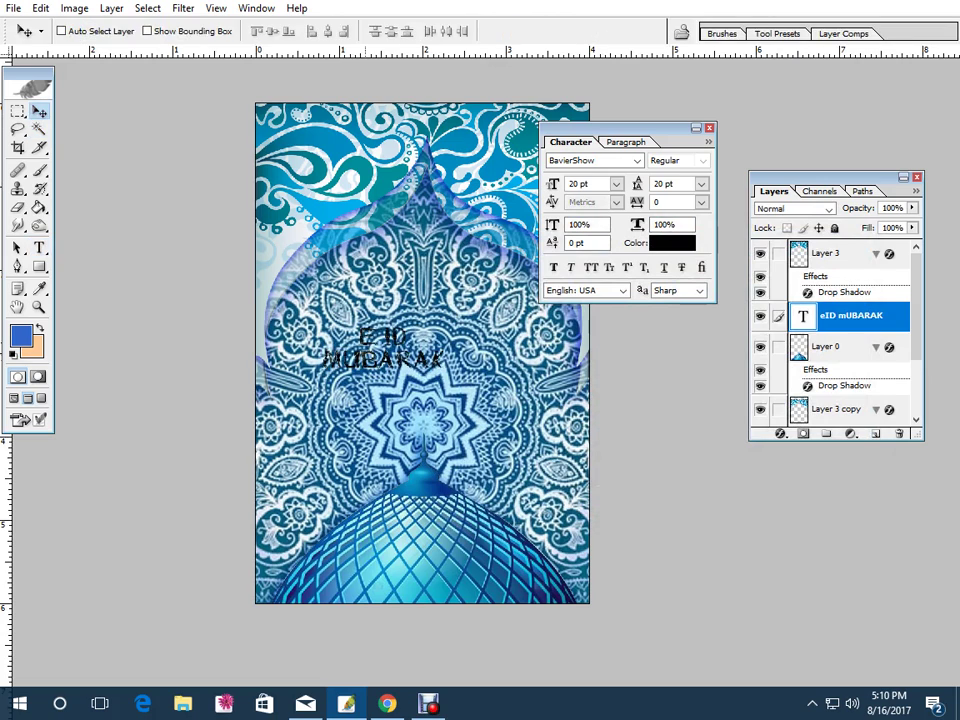
Scale the EID MUBARAK text proportionally to 229%, centre it within the arch and commit the transformation
key("ctrl+t")
left_click_drag(453, 353, 609, 406)
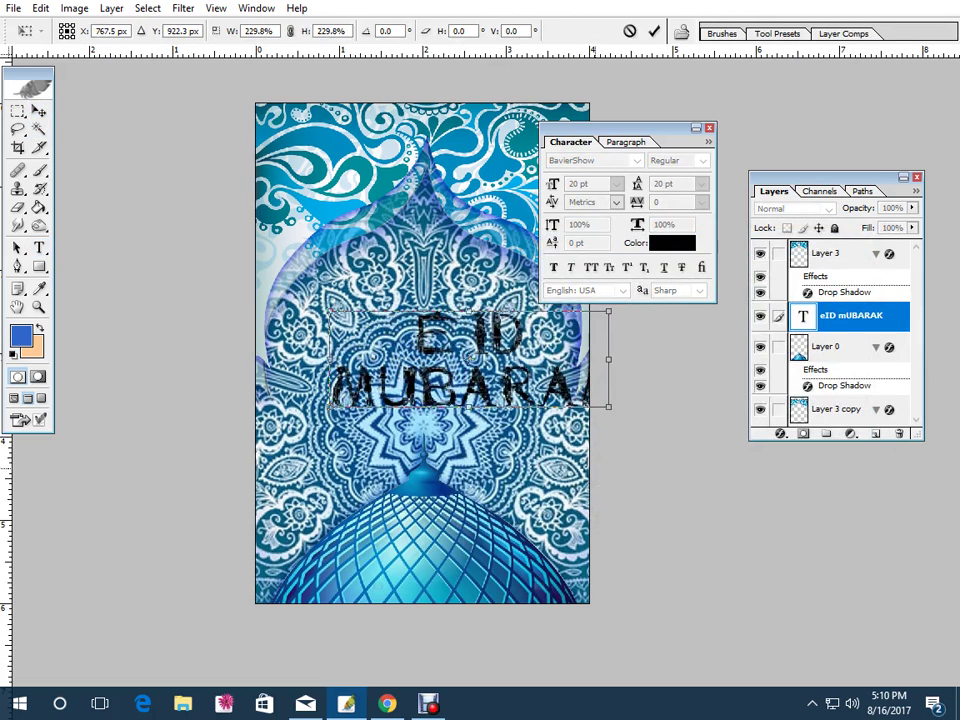
left_click_drag(494, 365, 453, 349)
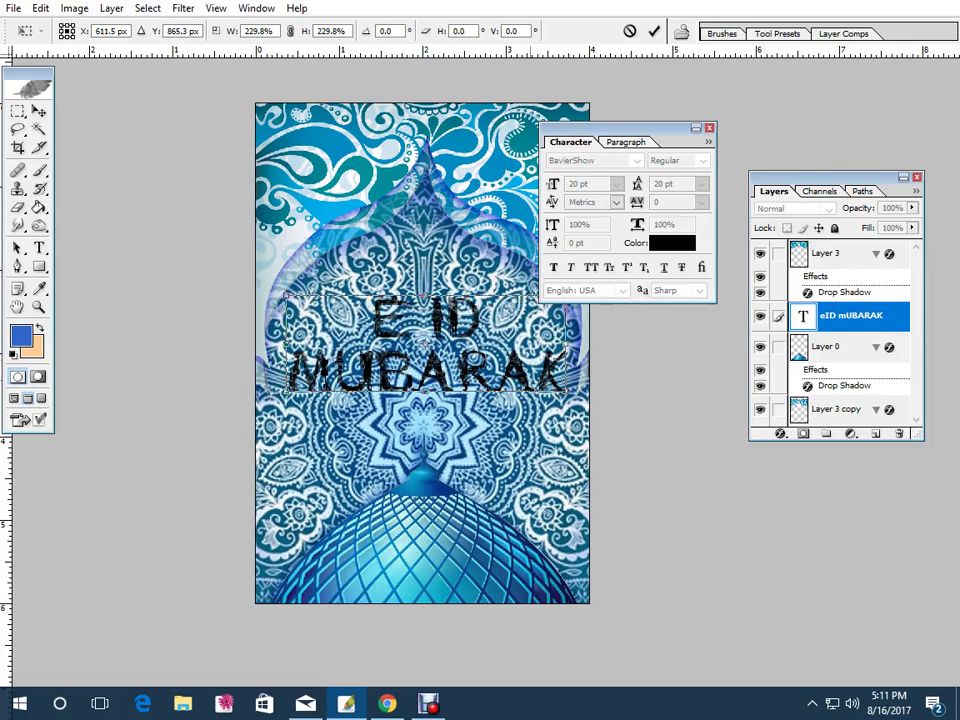
left_click_drag(565, 391, 564, 391)
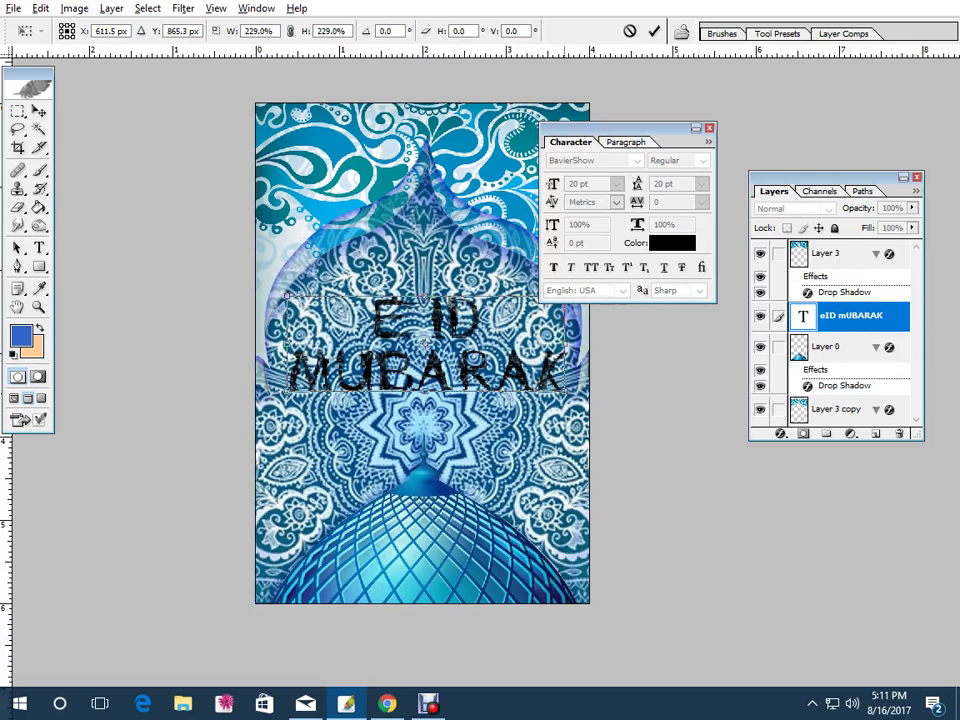
key("Return")
Recolour all of the EID MUBARAK text bright red and commit the change
key("f")
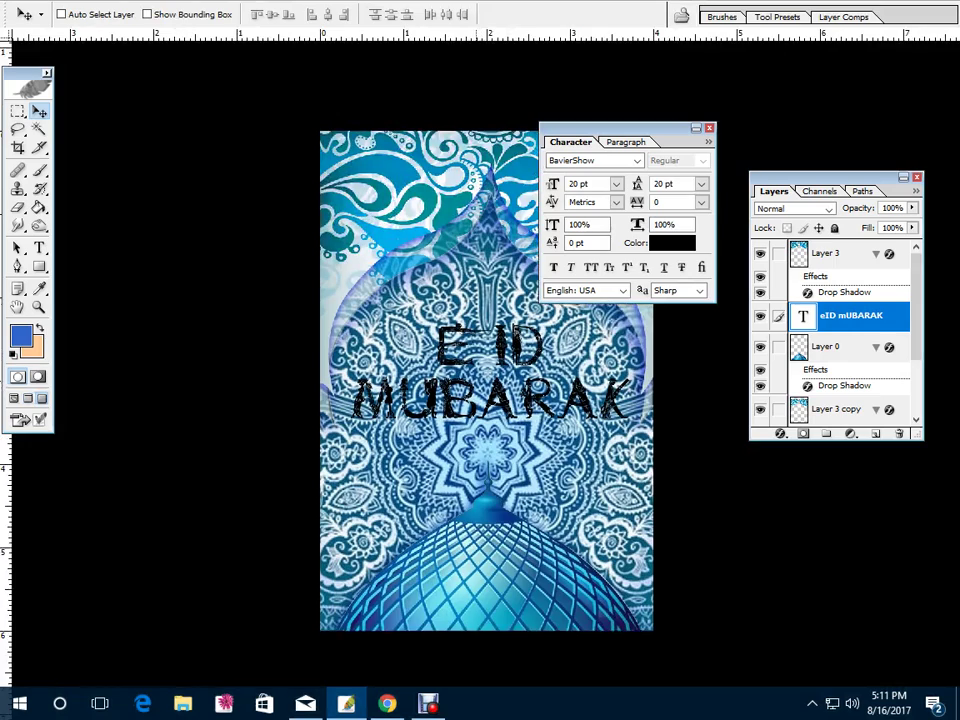
left_click_drag(483, 390, 314, 363)
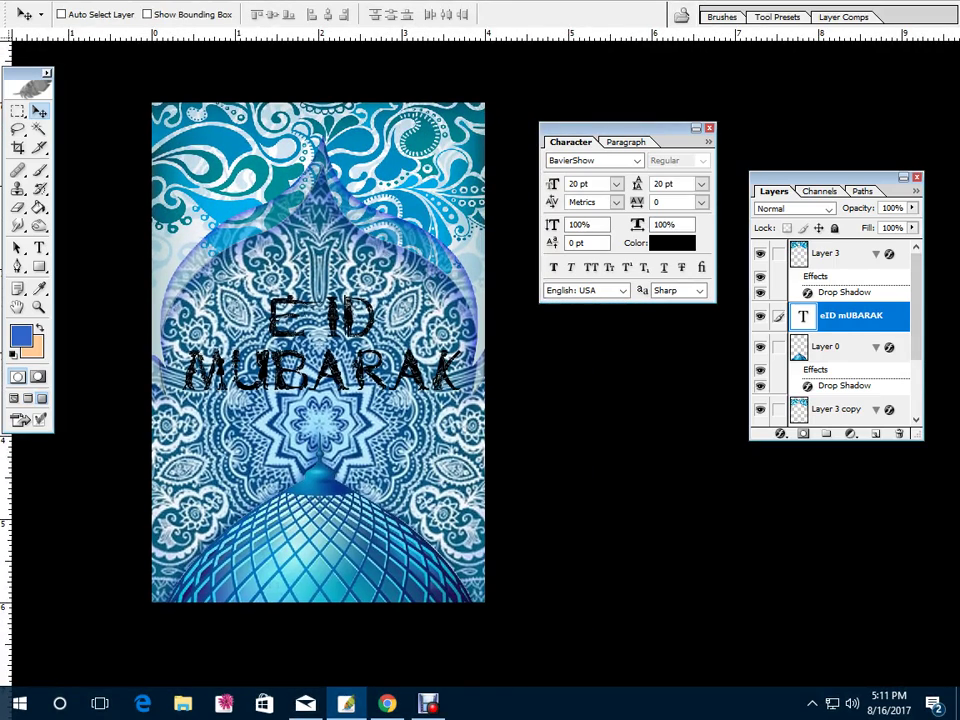
double_click(803, 316)
left_click(672, 243)
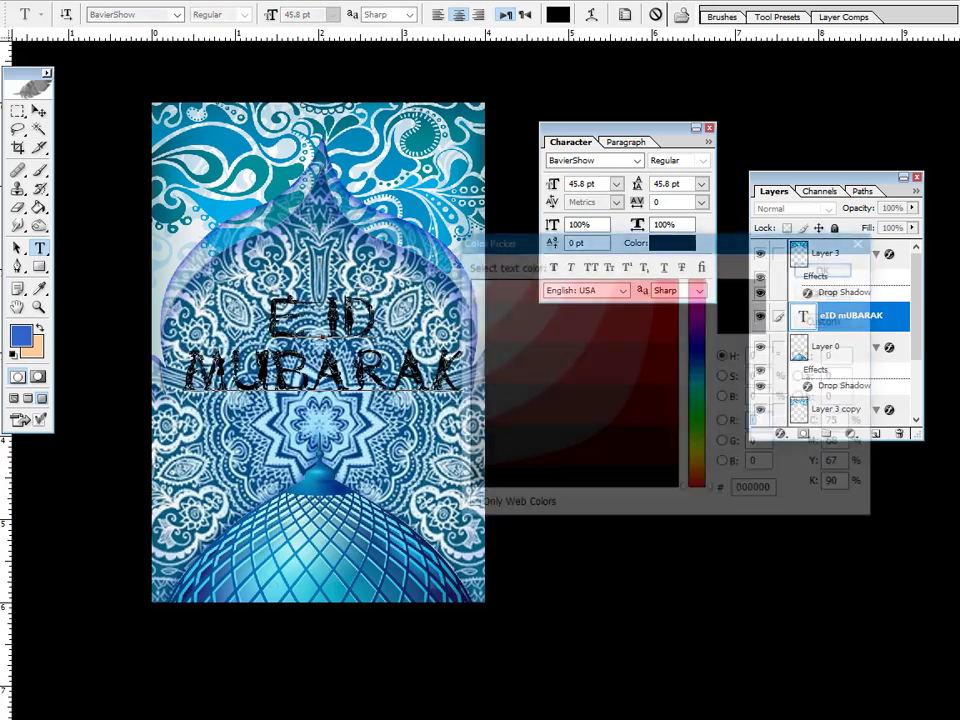
left_click(671, 285)
left_click(828, 268)
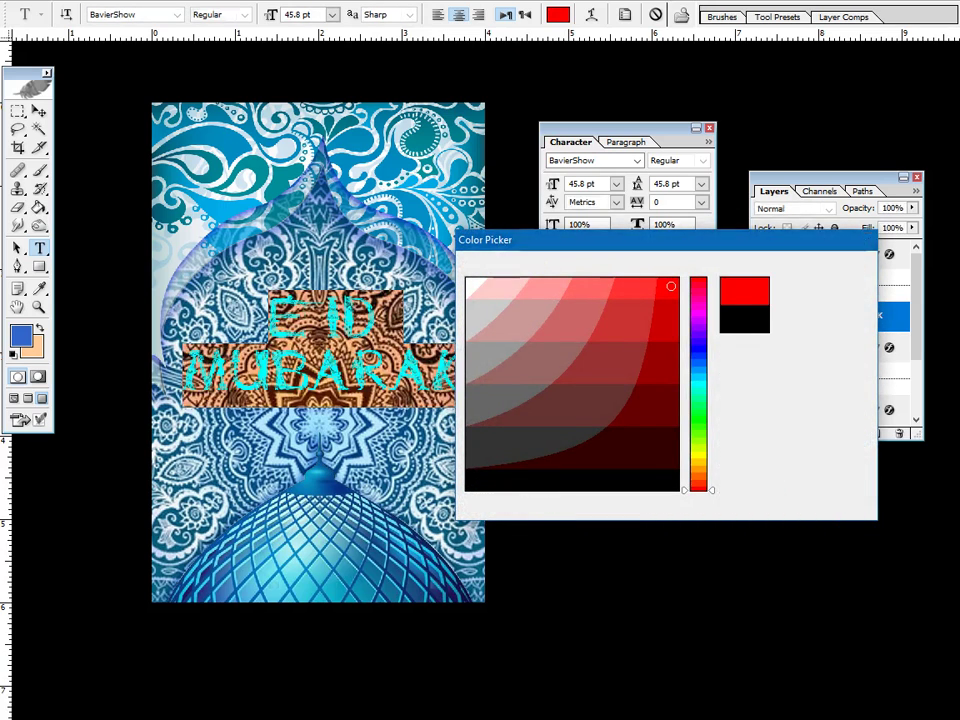
left_click(39, 111)
Add a black drop shadow to the EID MUBARAK text with distance 8 px, spread 21% and size 29 px
right_click(796, 314)
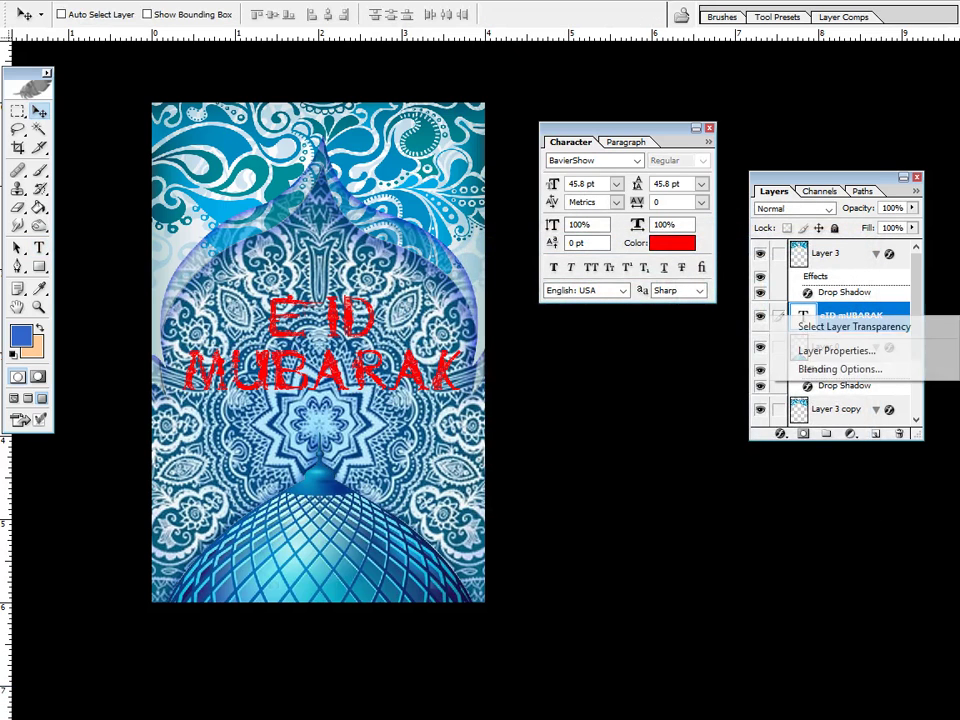
left_click(846, 366)
left_click(524, 285)
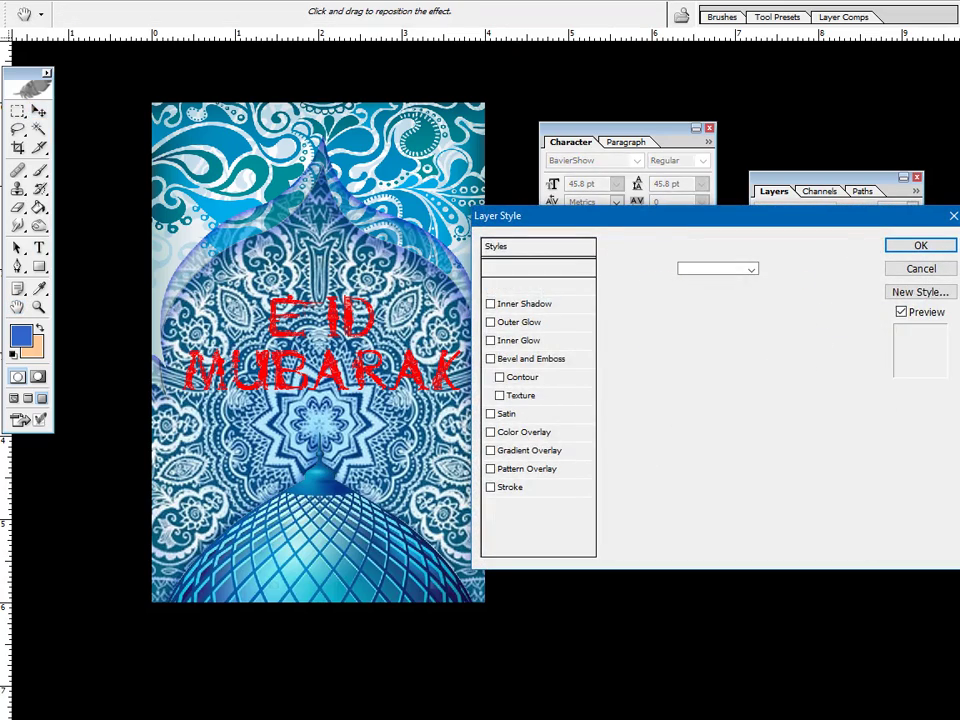
left_click(774, 268)
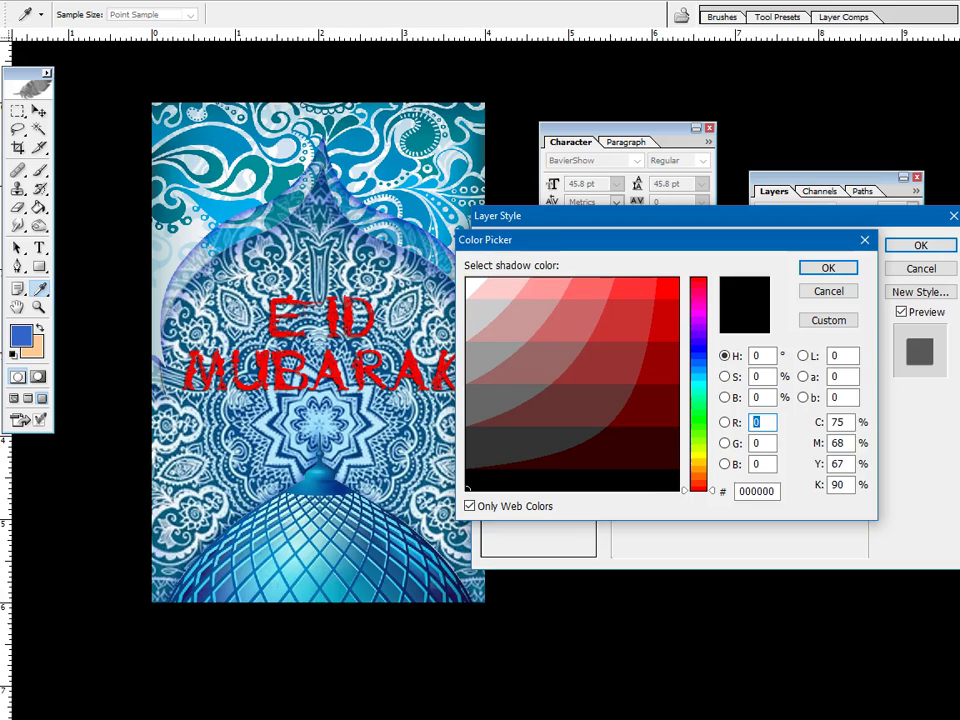
left_click(658, 477)
left_click(828, 268)
mouse_move(685, 369)
left_mouse_down()
mouse_move(687, 336)
mouse_move(694, 369)
mouse_move(698, 352)
left_mouse_up()
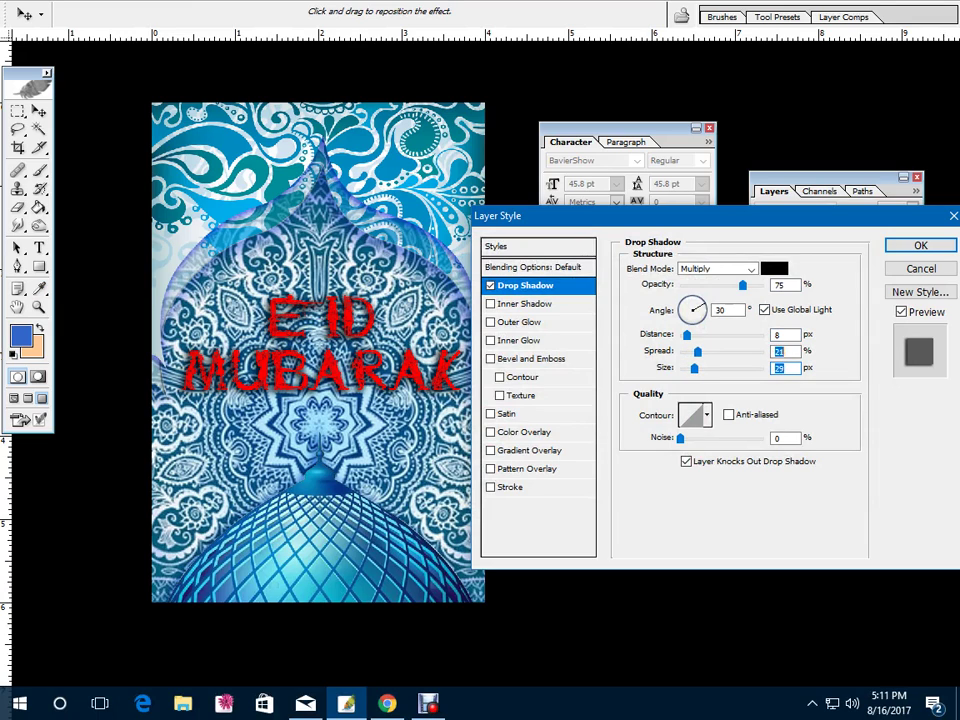
key("shift+Tab")
key("Return")
Reposition the EID MUBARAK text slightly higher, centred within the arch, with its layer opacity at 100%
left_click_drag(357, 342, 352, 338)
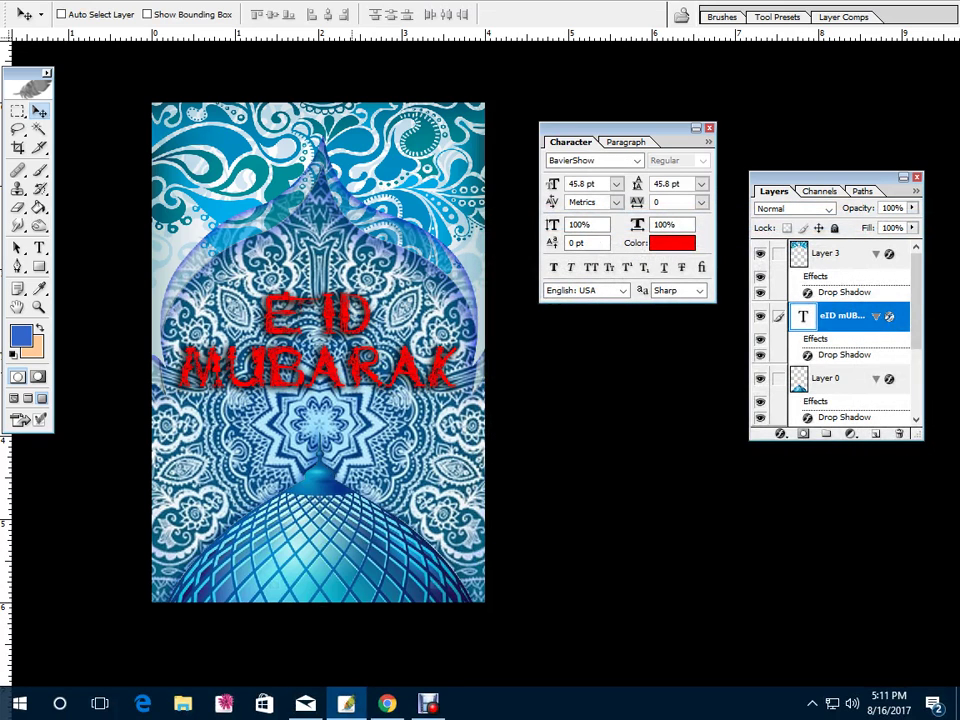
key("1")
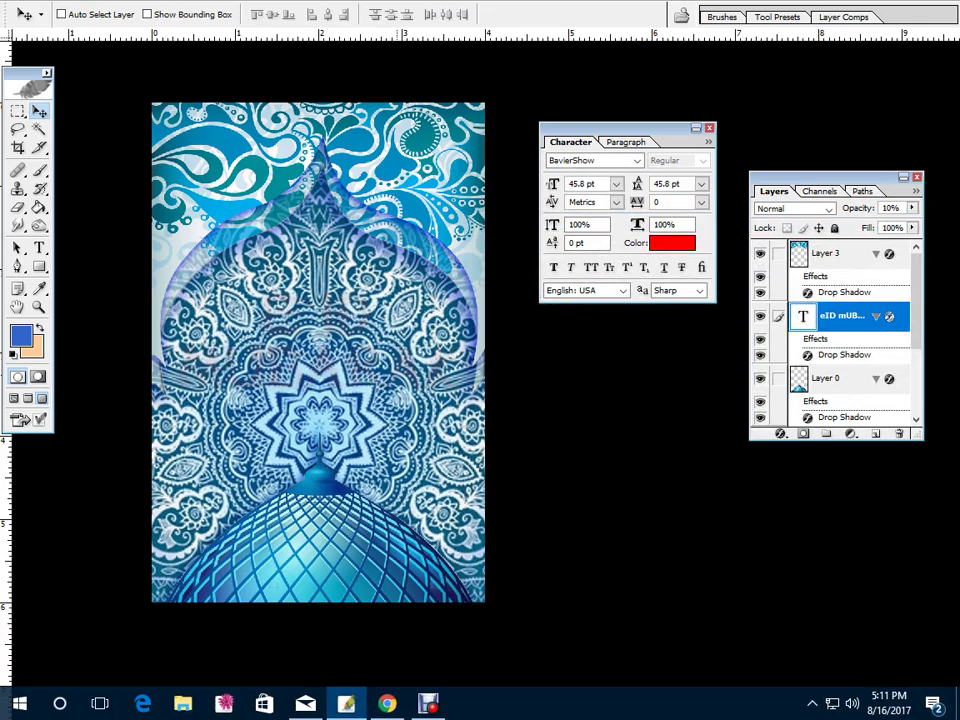
key("0")
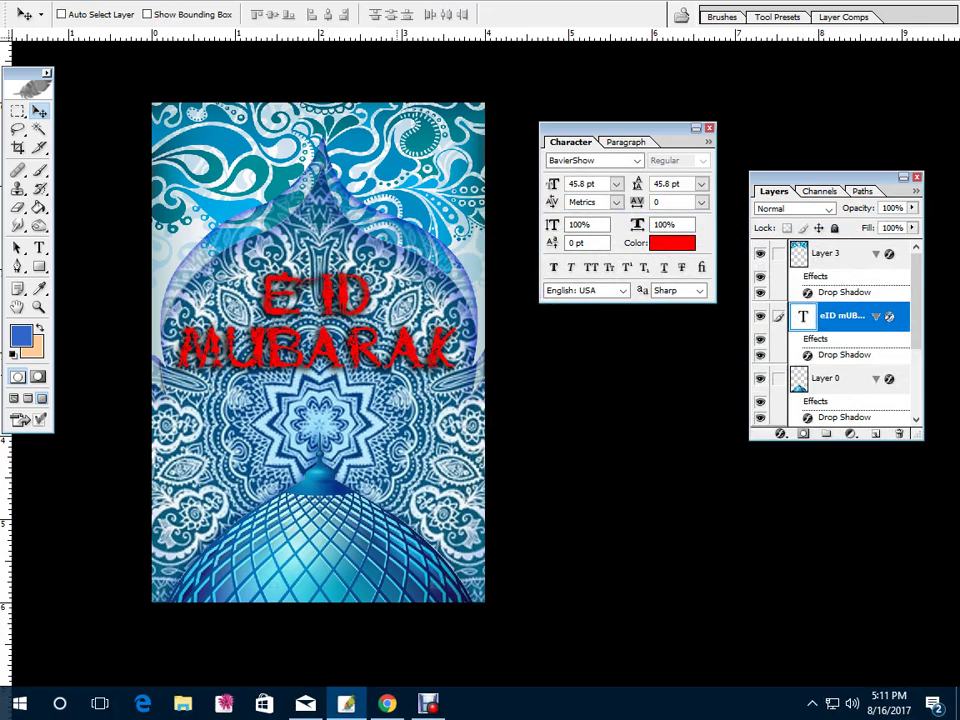
key("Right")
key("Right")
key("Right")
key("Right")
key("Down")
key("Down")
key("Down")
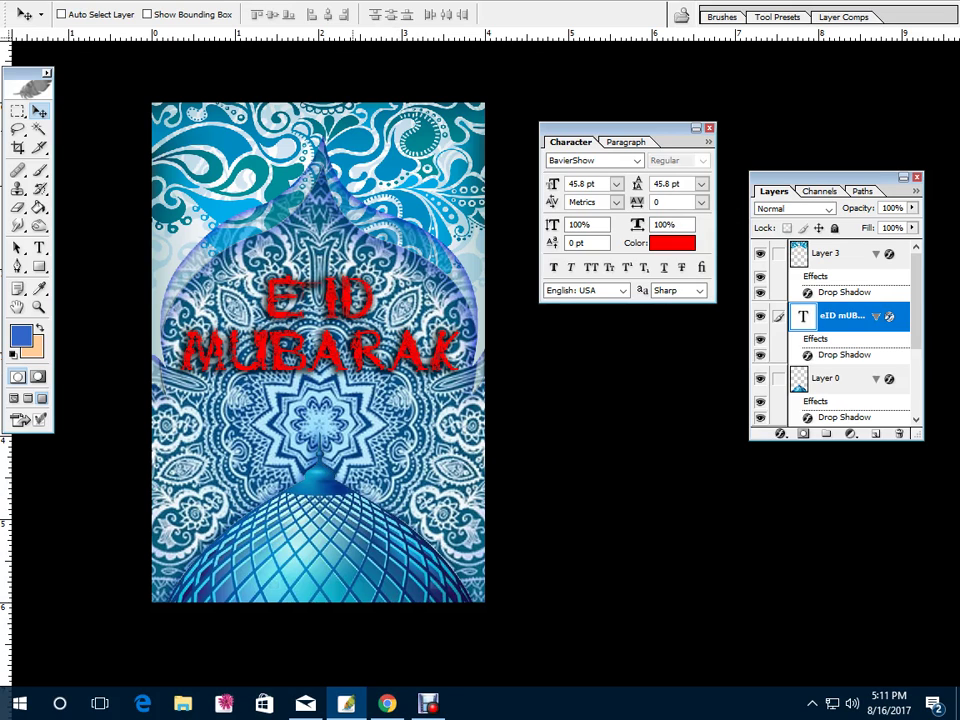
Bring the cloudy sky photo into the design above Layer 3 and align it with the top of the canvas
right_click(376, 141)
left_click(409, 153)
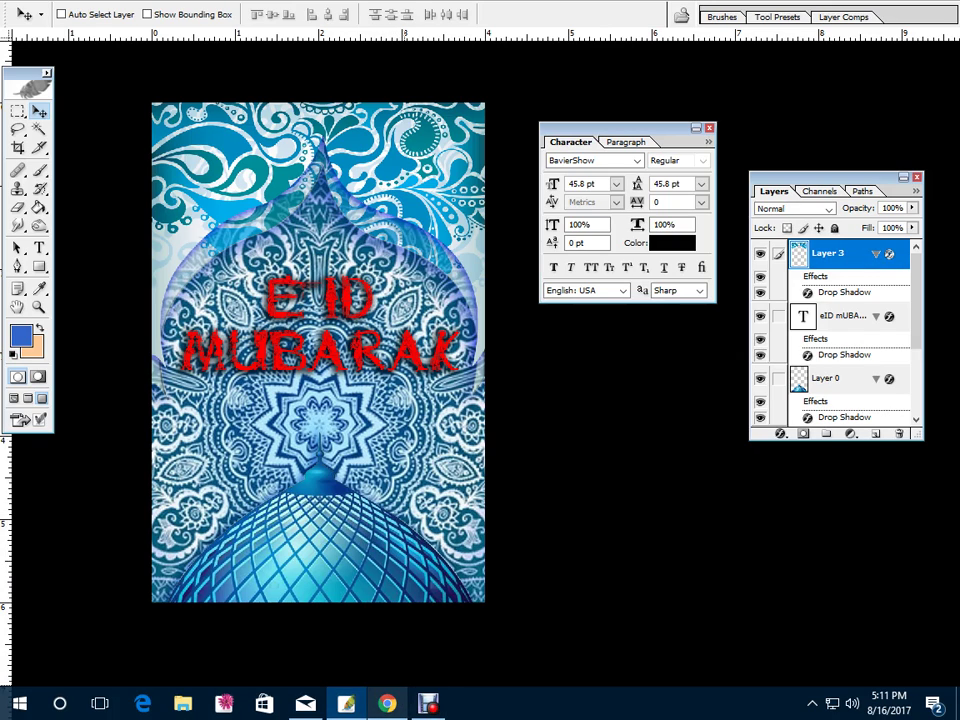
mouse_move(387, 703)
key("ctrl+o")
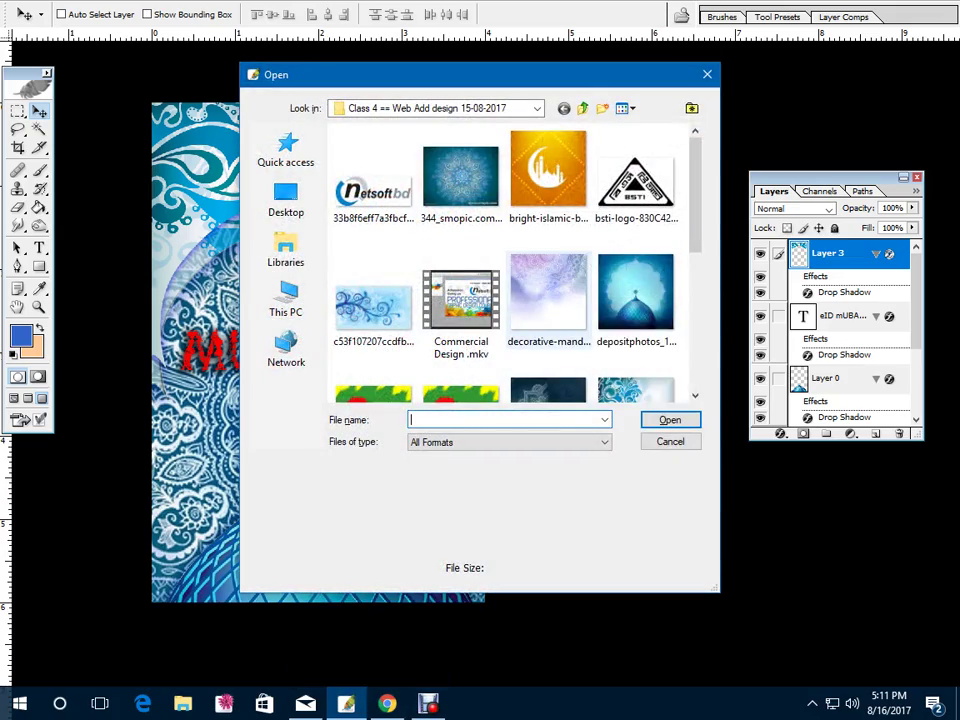
scroll(549, 322, "down", 3)
double_click(373, 347)
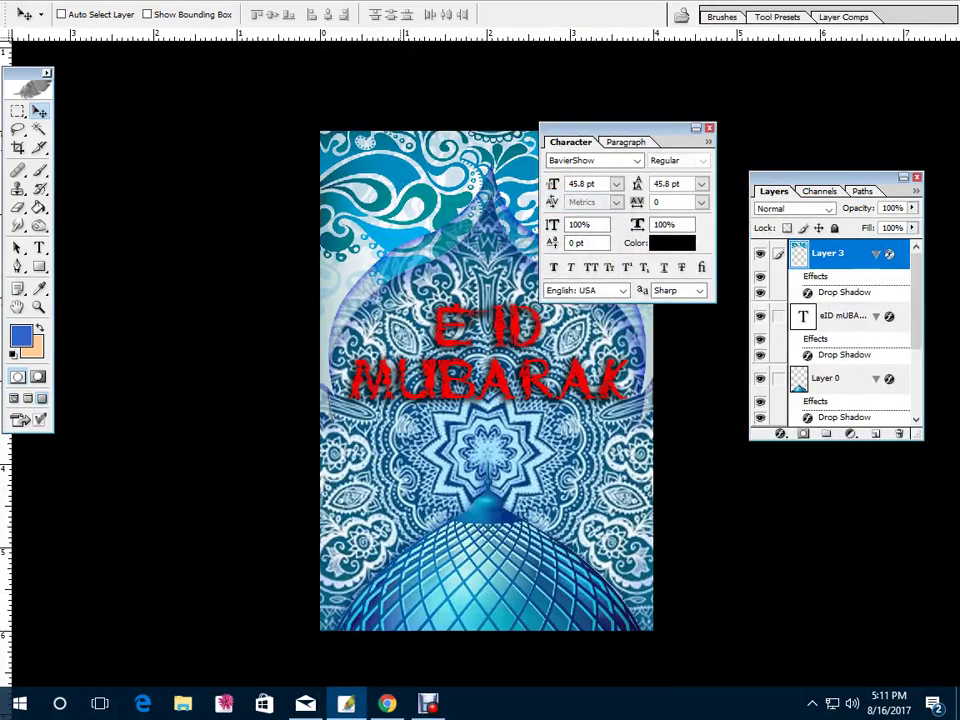
key("ctrl+v")
key("f")
left_click_drag(362, 400, 361, 208)
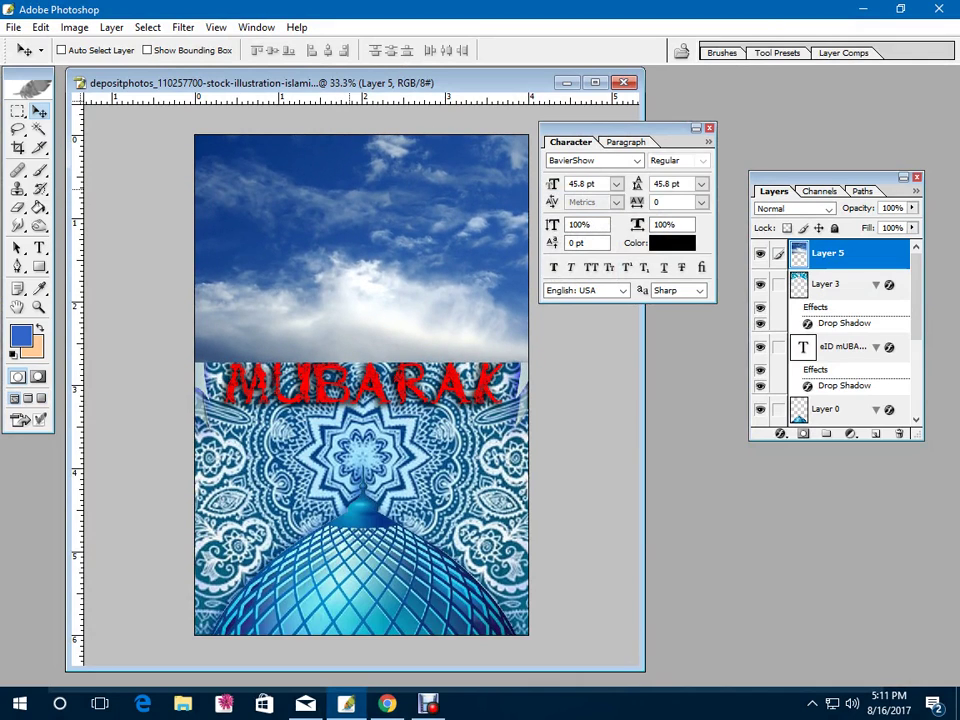
Try the sky layer, Layer 5, at different positions in the layer stack
key("ctrl+shift+[")
key("ctrl+bracketright")
key("ctrl+bracketright")
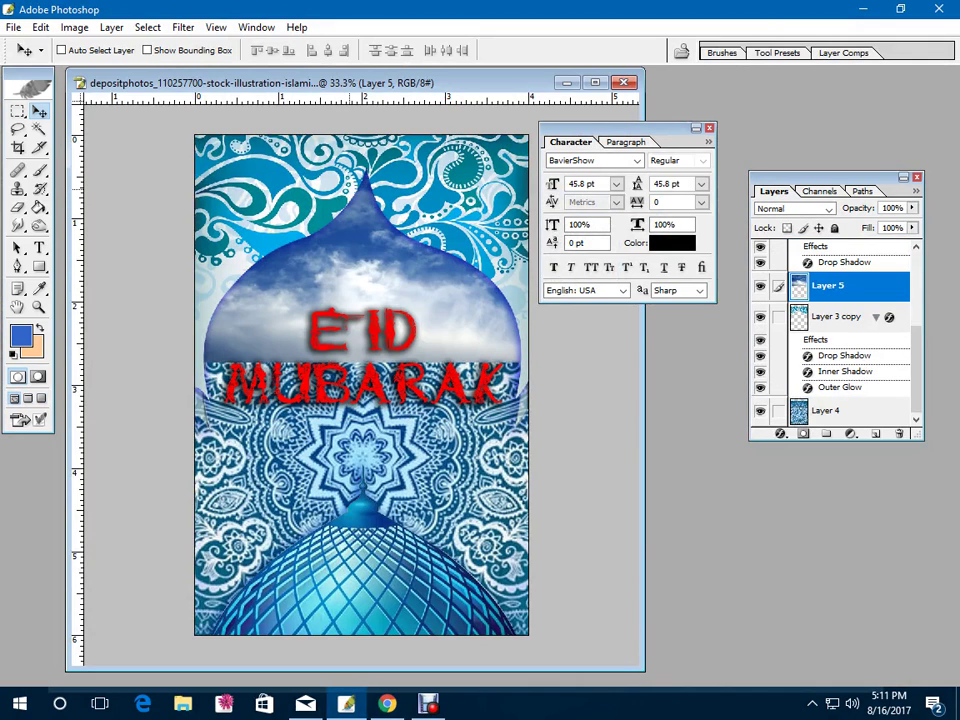
key("ctrl+bracketleft")
key("ctrl+bracketright")
key("ctrl+bracketright")
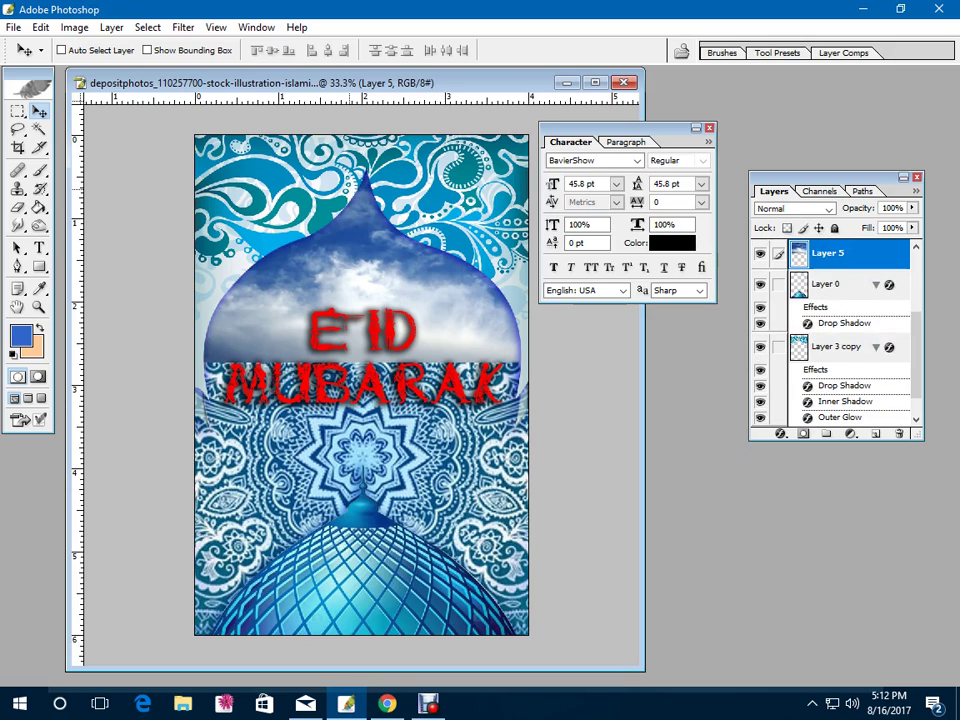
key("ctrl+bracketright")
key("ctrl+bracketright")
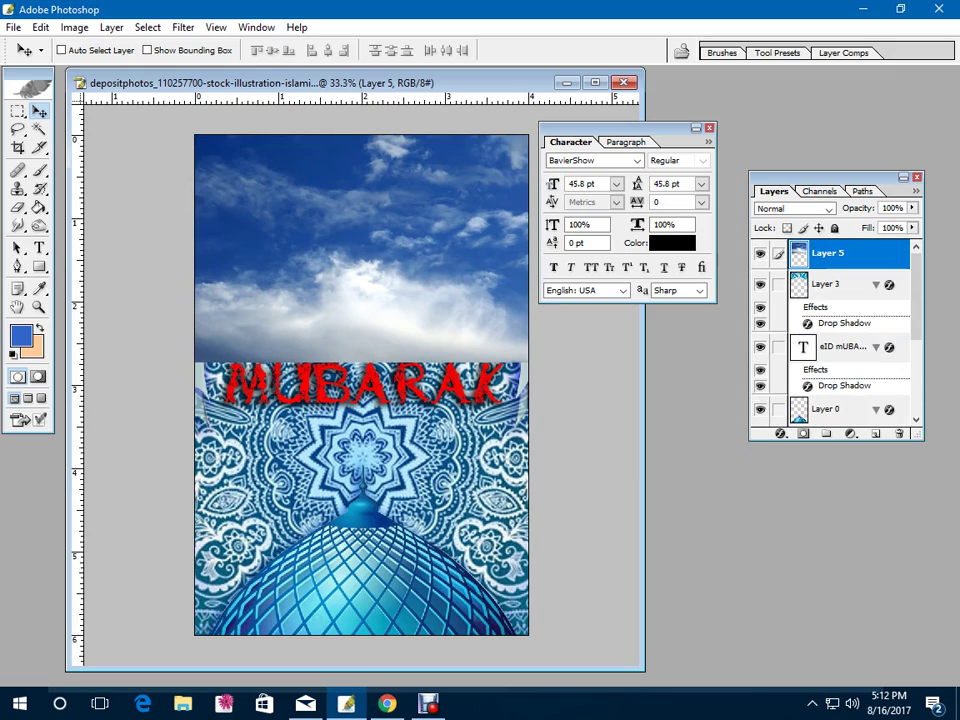
Copy the part of the sky inside Layer 3's outline to a new layer and delete the original sky, Layer 5
left_click(799, 285, "ctrl")
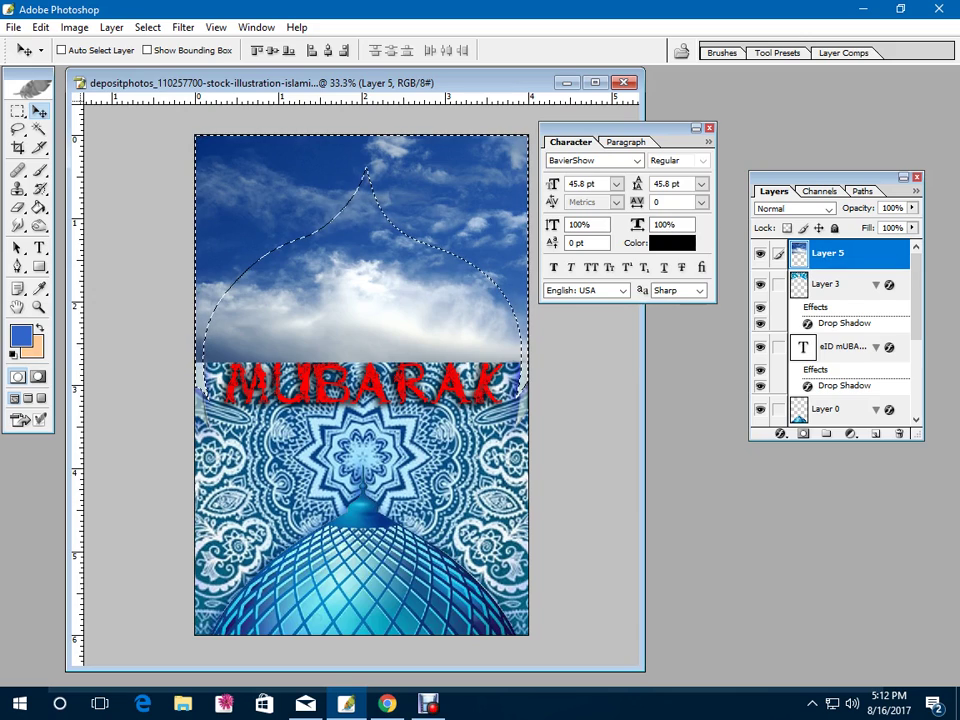
key("ctrl+j")
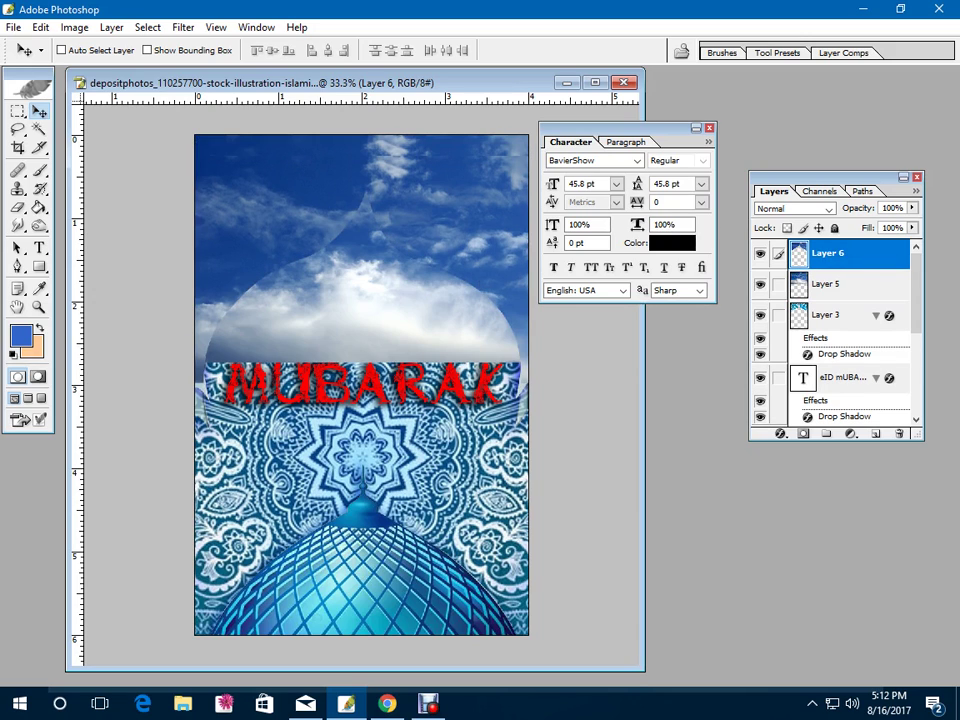
left_click_drag(845, 285, 899, 433)
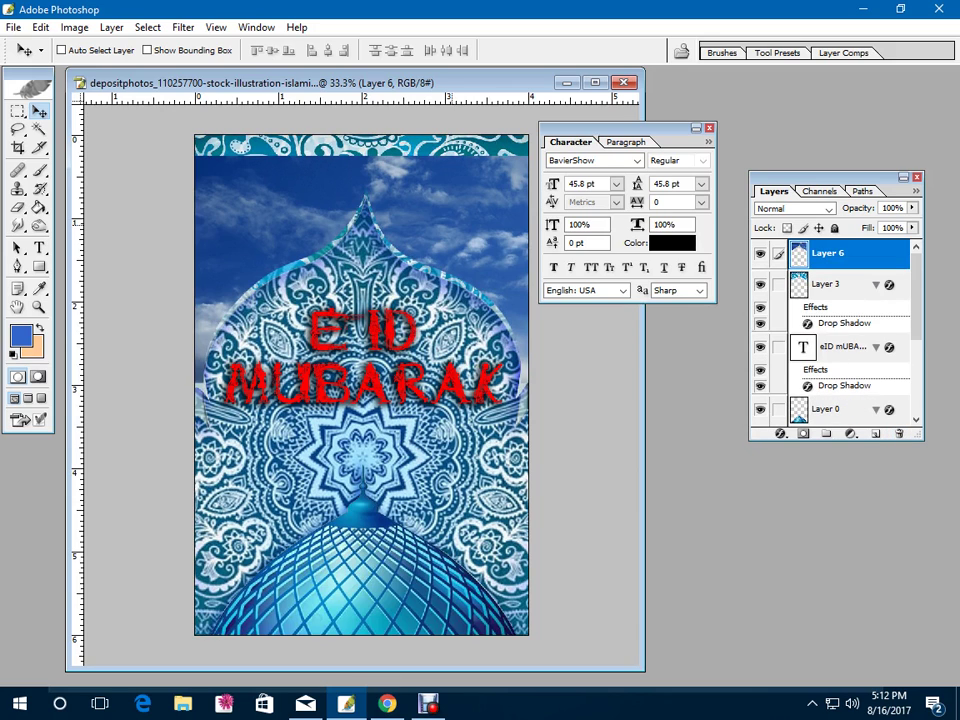
Move the sky cutout, Layer 6, into line with the arch outline and the top of the canvas
right_click(448, 219)
left_click(480, 229)
left_click_drag(480, 229, 481, 208)
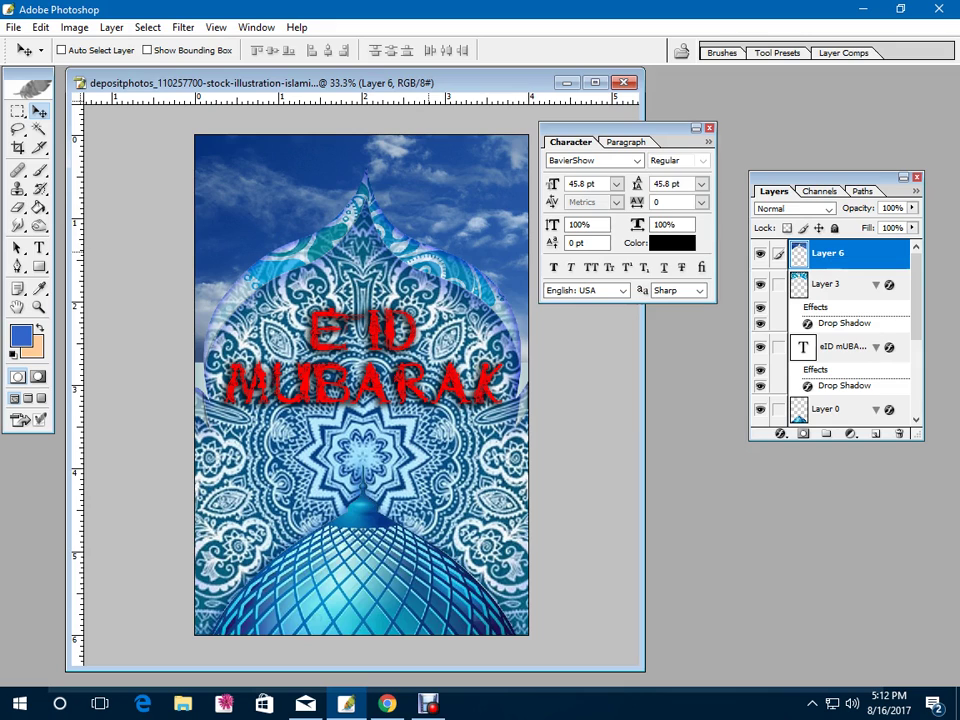
Try an opacity of 82% on the sky cutout, Layer 6
left_click(912, 208)
left_click_drag(908, 223, 897, 223)
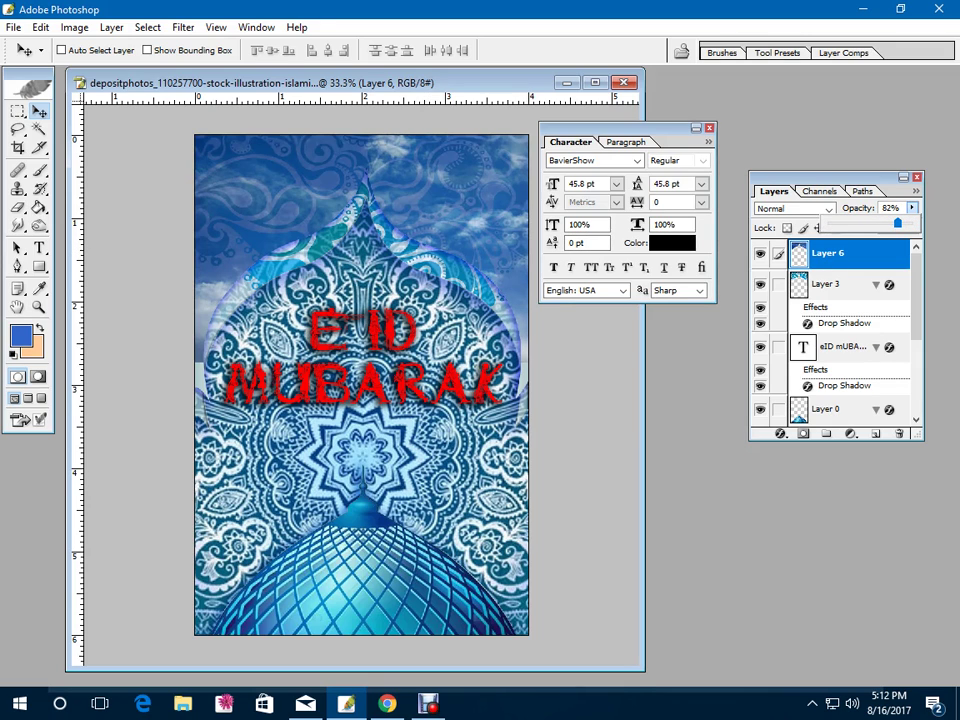
Partly erase the sky on Layer 6 along both sides of the arch with a size 500 Eraser, exposing the swirls beneath
left_click(17, 208)
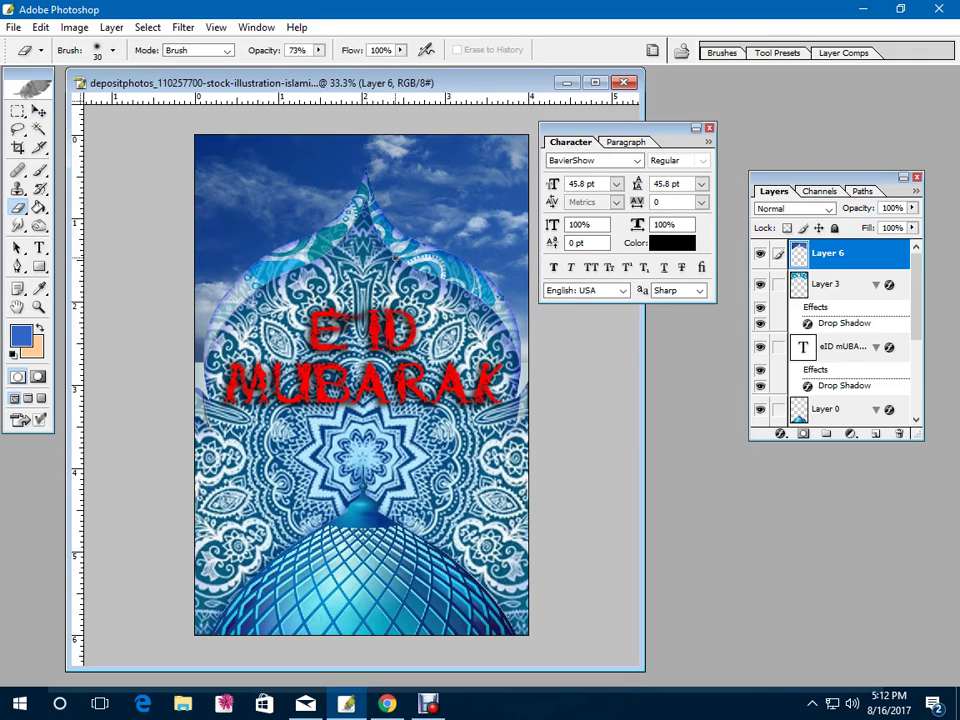
key("bracketright")
key("bracketright")
key("bracketright")
key("bracketright")
key("bracketright")
key("bracketright")
key("bracketright")
key("bracketright")
key("bracketright")
key("bracketright")
key("bracketright")
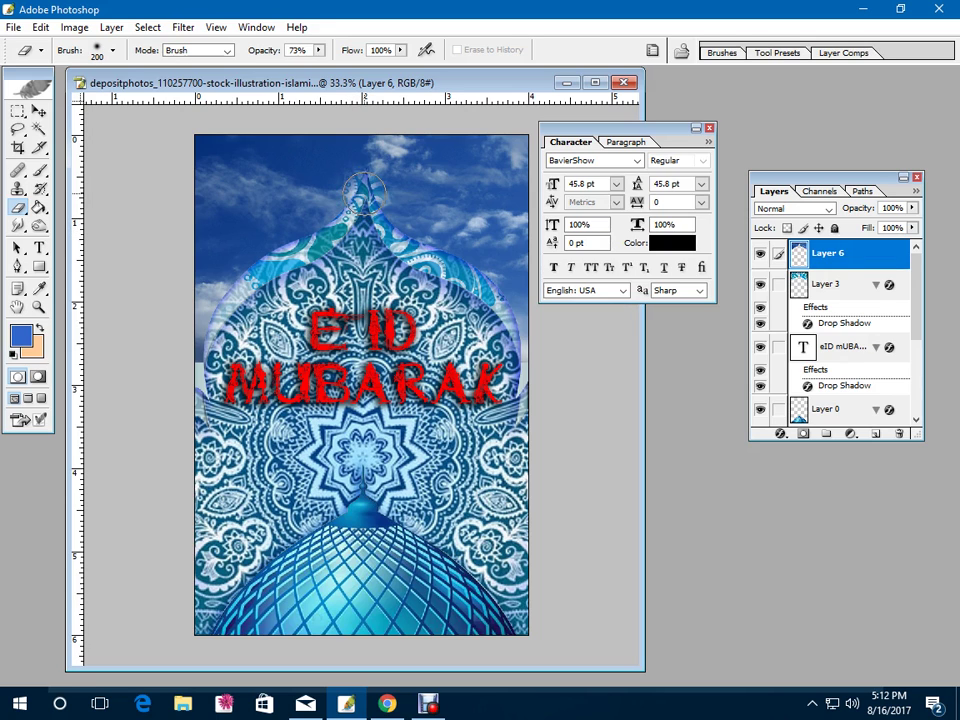
key("bracketright")
key("bracketright")
key("bracketright")
left_click_drag(317, 192, 268, 214)
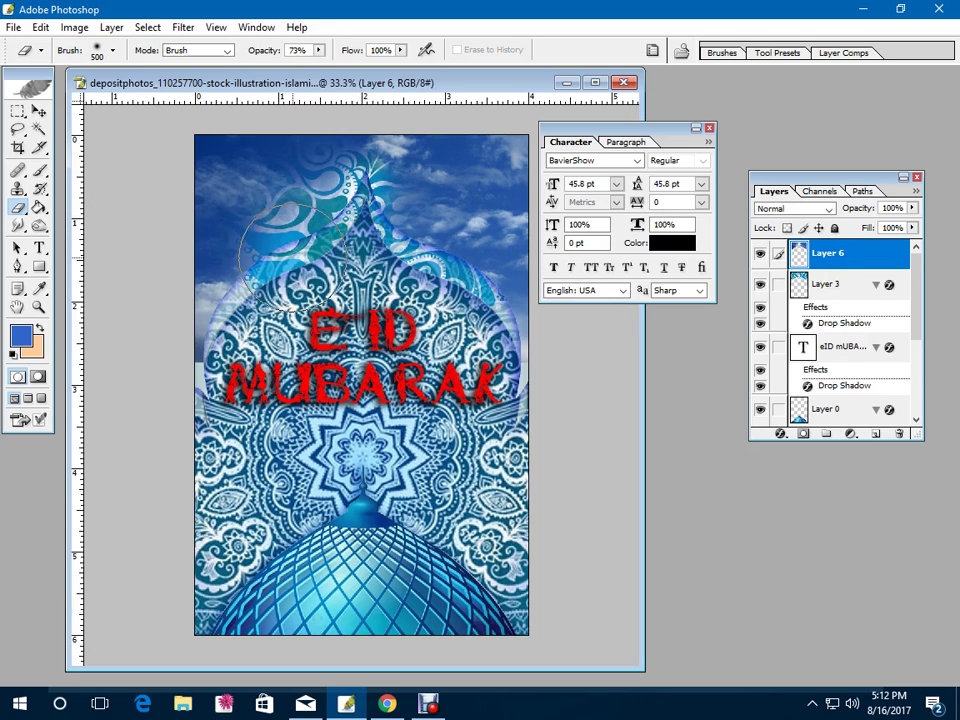
mouse_move(333, 295)
left_mouse_down()
mouse_move(290, 191)
mouse_move(356, 310)
left_mouse_up()
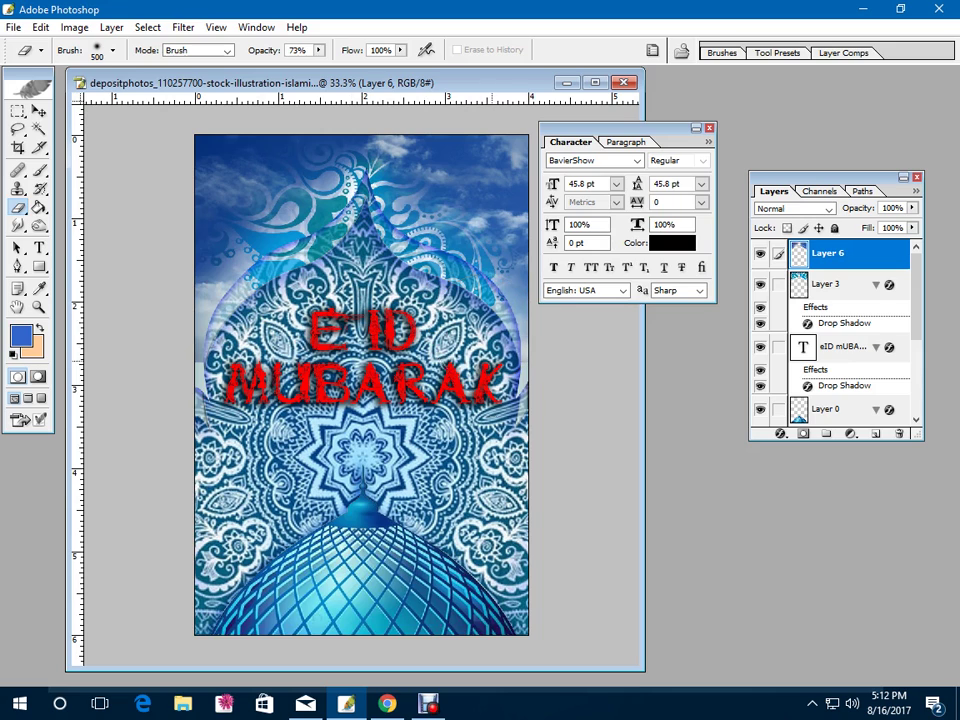
Brighten the sky on Layer 6 with an RGB Curves point at input 100 and output 156
left_click(38, 111)
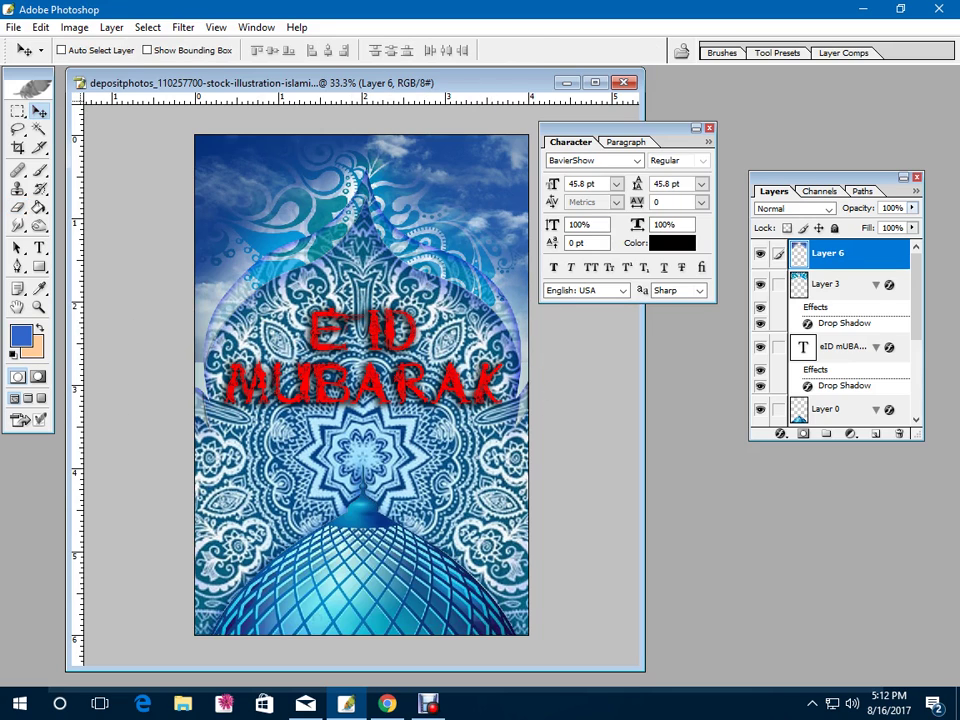
left_click(912, 208)
left_click(912, 208)
key("ctrl+m")
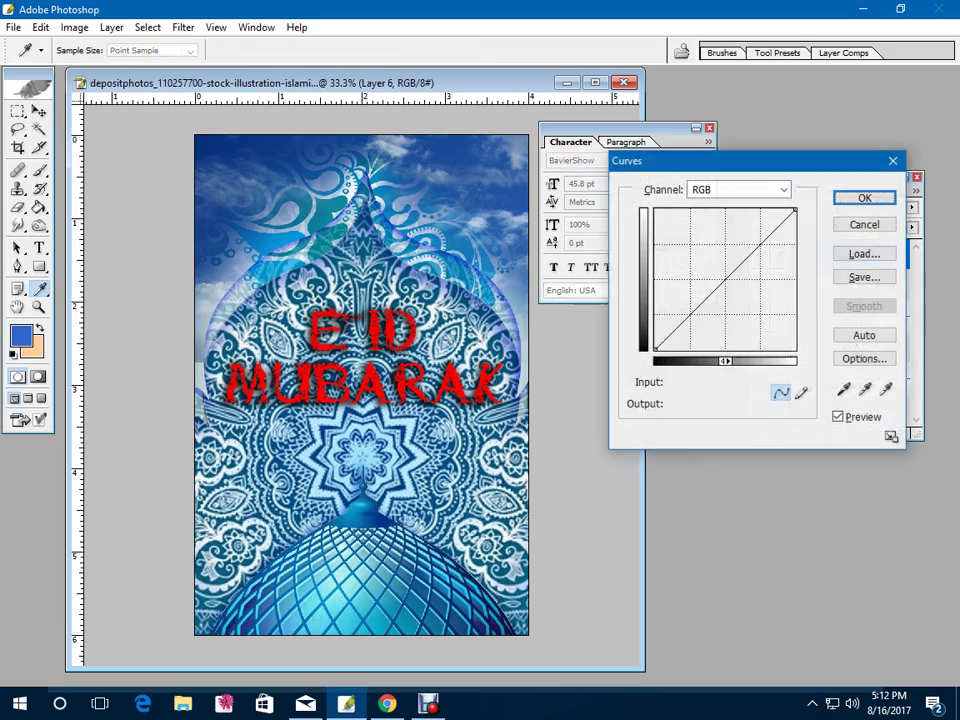
left_click_drag(686, 271, 710, 264)
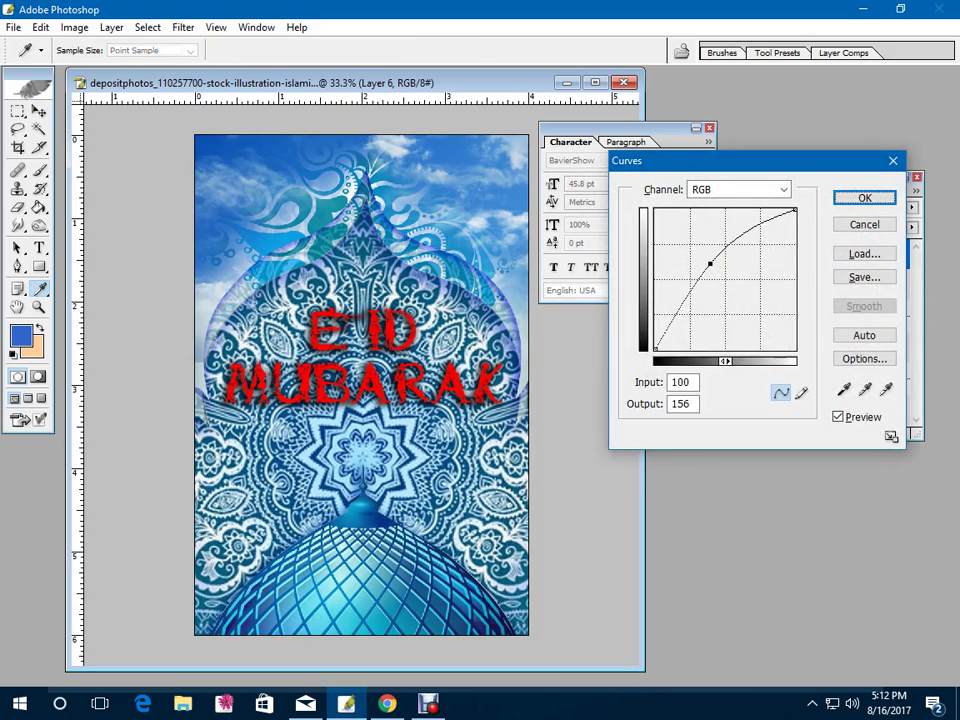
key("Return")
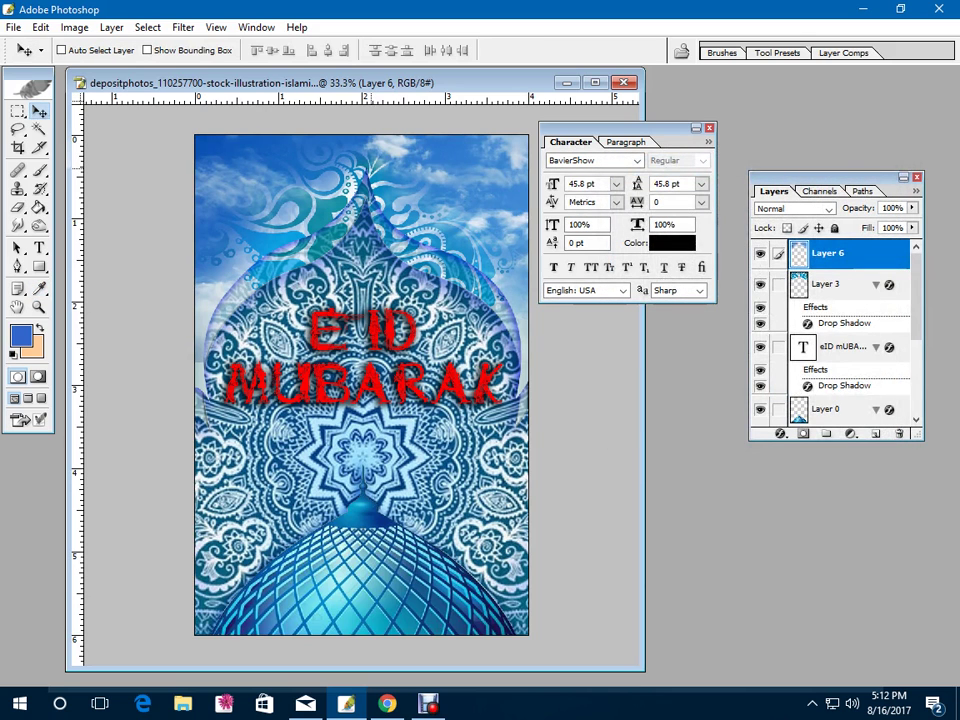
Save the layered design as "eid greeting card" in Photoshop format with maximized compatibility
key("ctrl+shift+s")
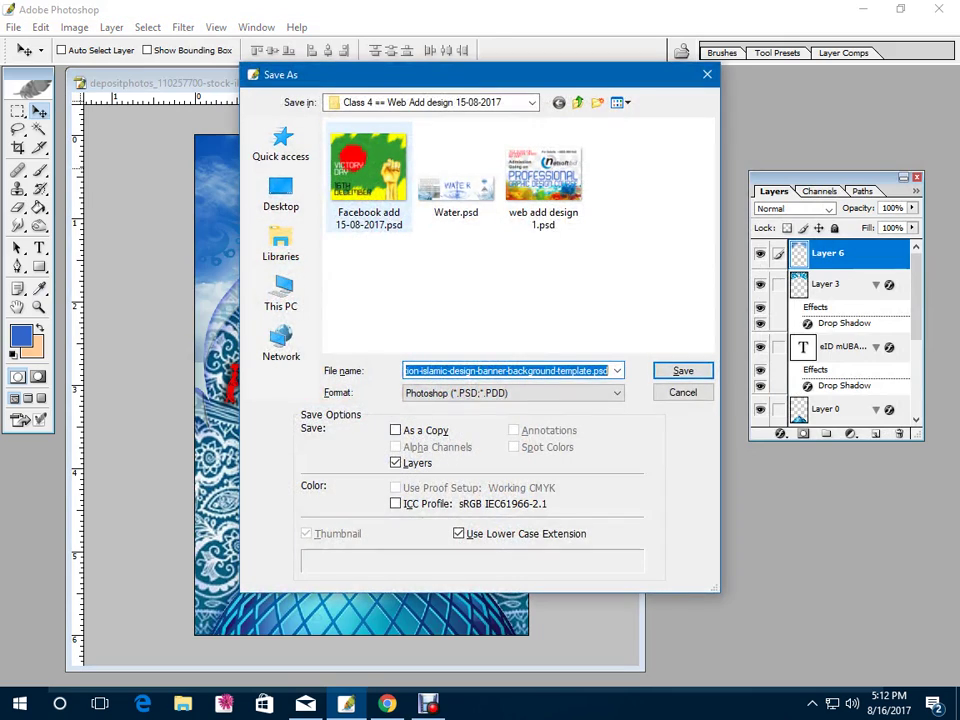
type("eid gr")
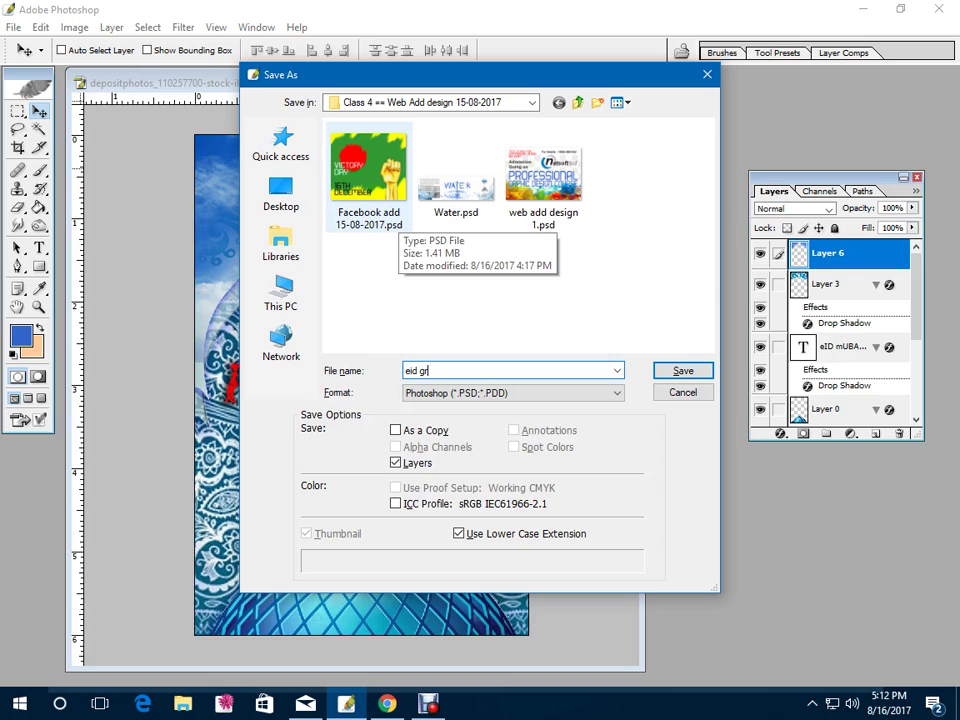
type("eeting card")
key("Return")
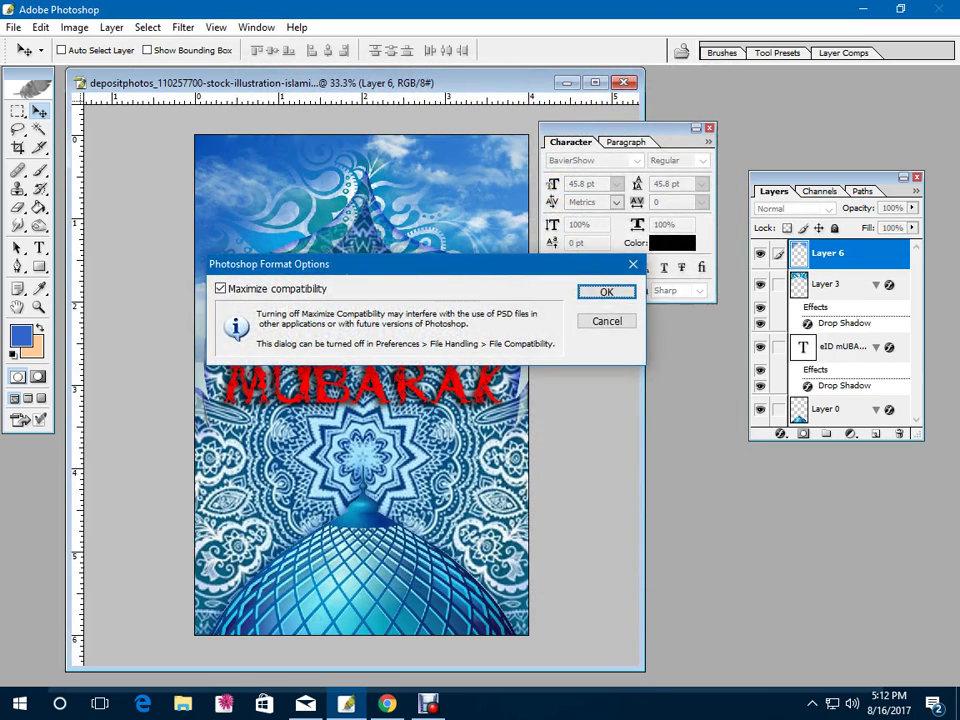
key("Return")
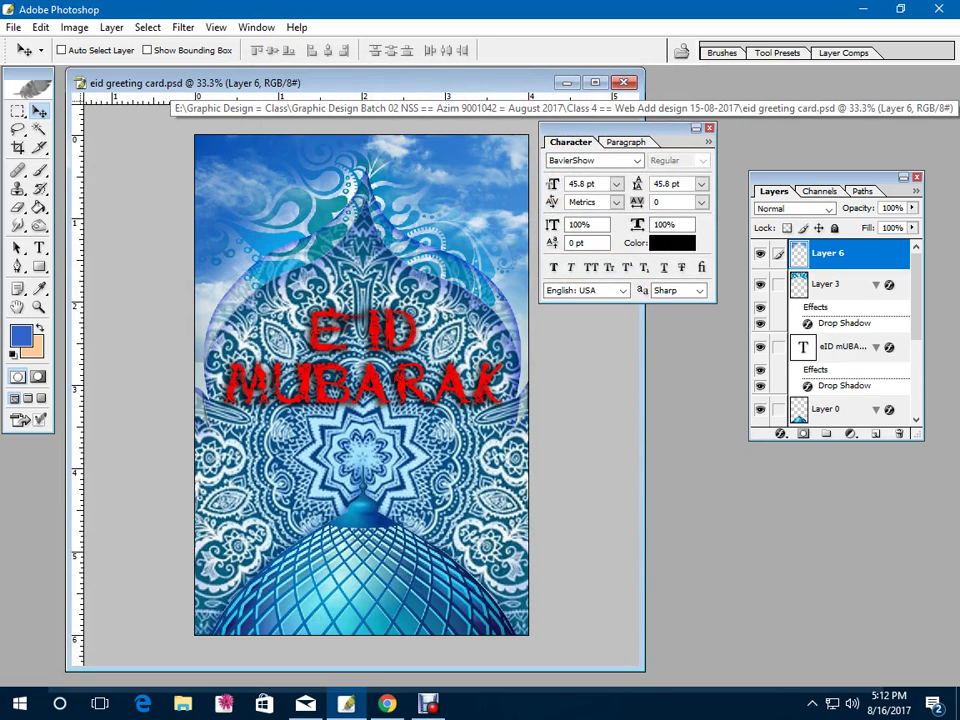
Merge the visible layers to copy the whole card design, and close the file without saving the merge
key("ctrl+shift+e")
key("ctrl+a")
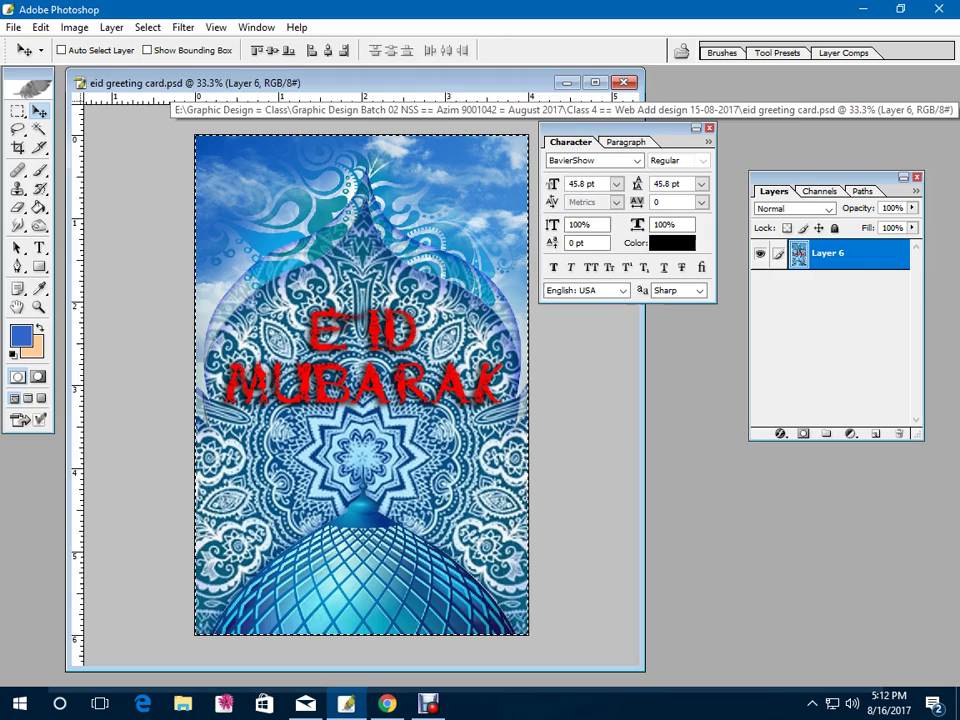
key("ctrl+w")
key("n")
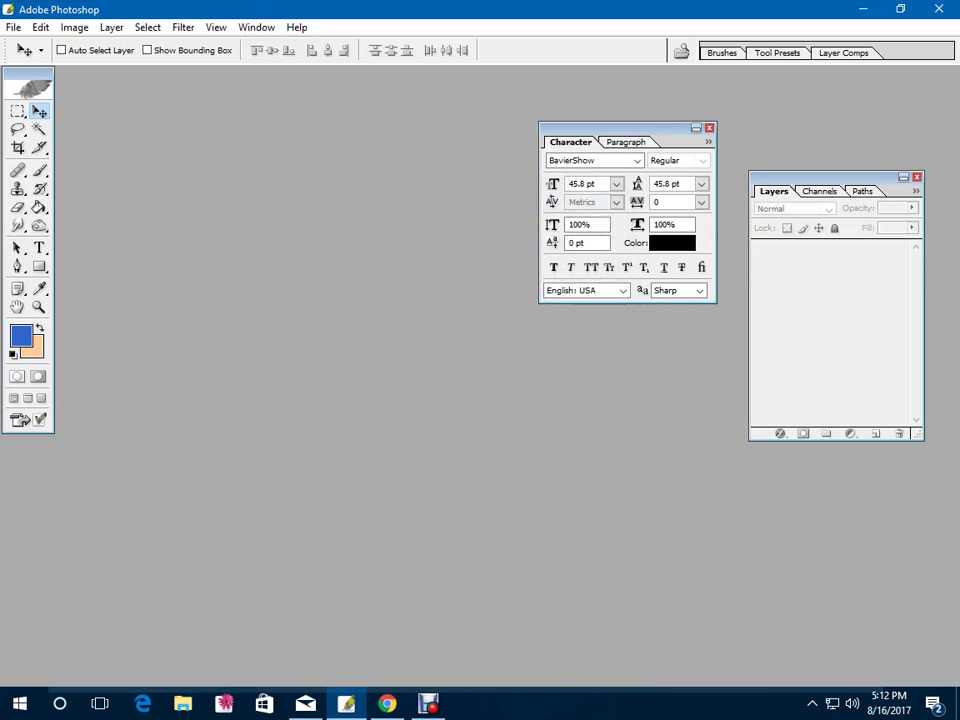
Create a new A4 document and paste the copied card design into it
key("ctrl+n")
left_click(350, 196)
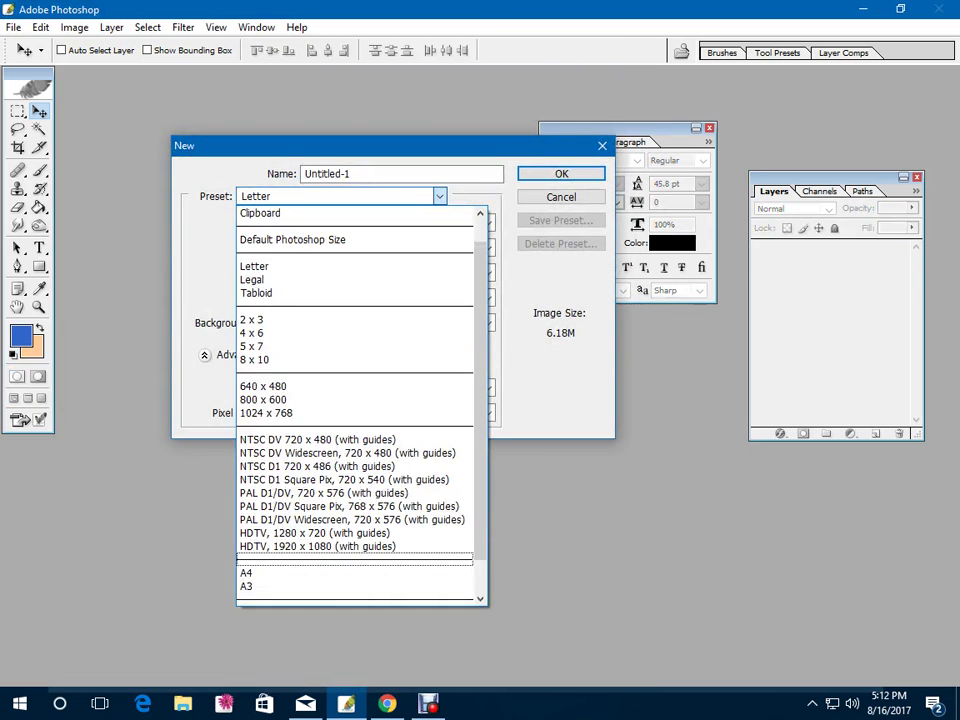
key("Return")
key("Return")
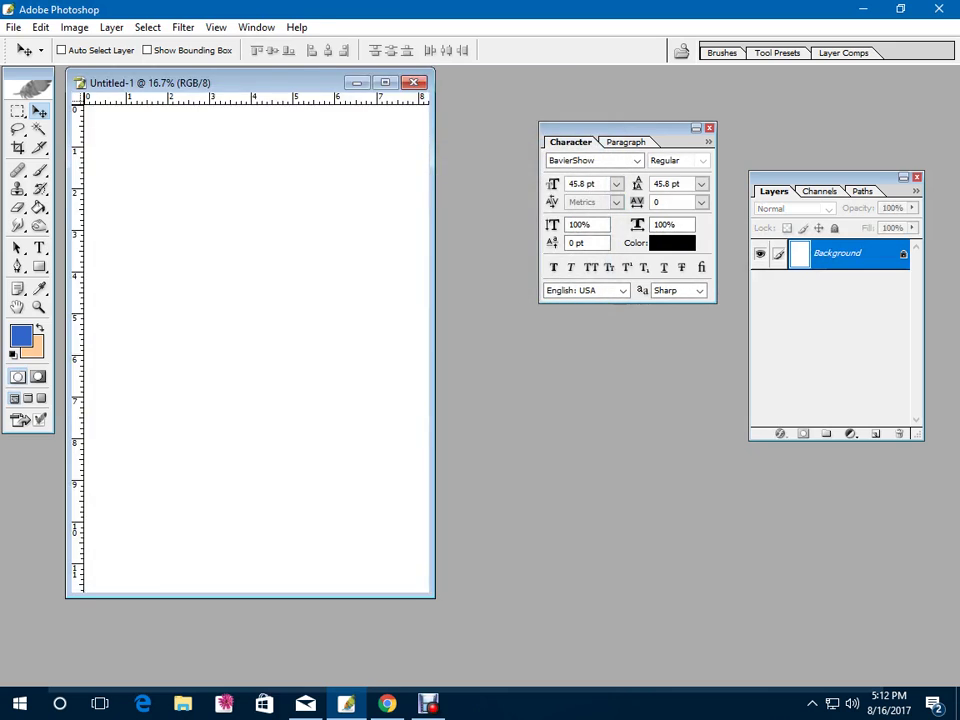
key("ctrl+v")
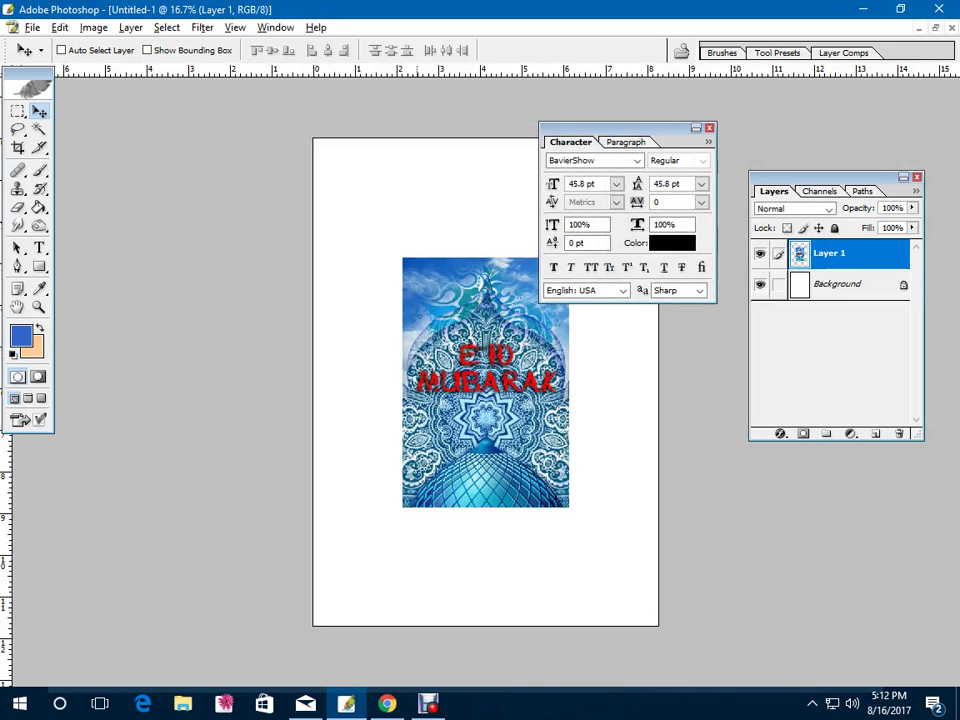
Rotate the whole canvas 90° clockwise to make the A4 page landscape
key("alt+i")
key("e")
key("Down")
key("Return")
key("f")
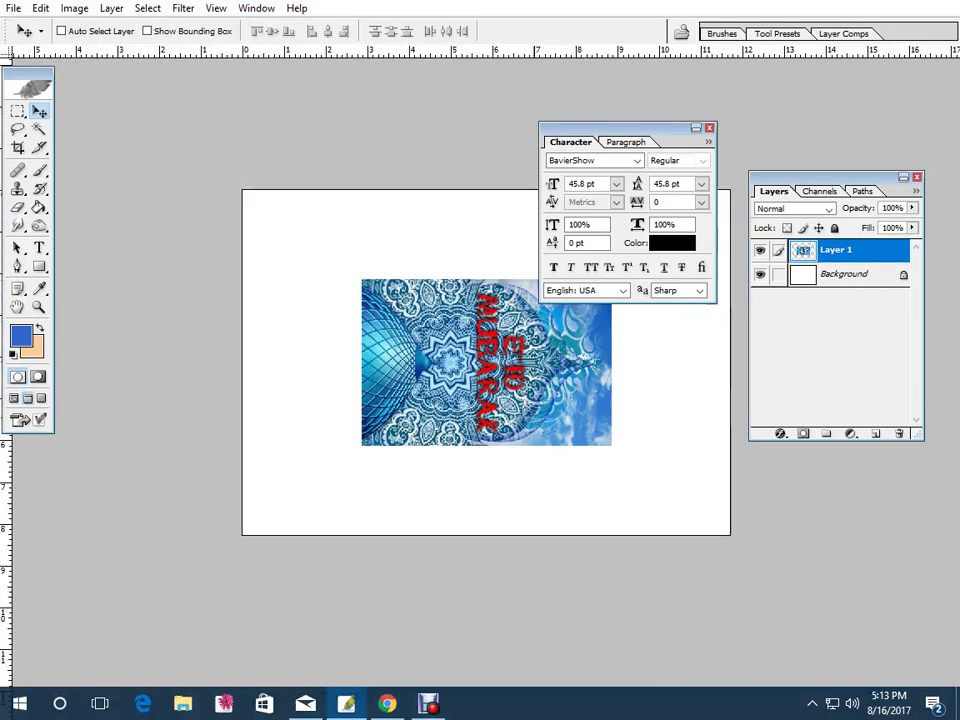
Rotate the pasted card design upright and place it on the right half of the landscape page
left_click_drag(519, 380, 356, 380)
key("ctrl+t")
left_click_drag(466, 420, 382, 220)
left_click_drag(330, 366, 393, 366)
key("Return")
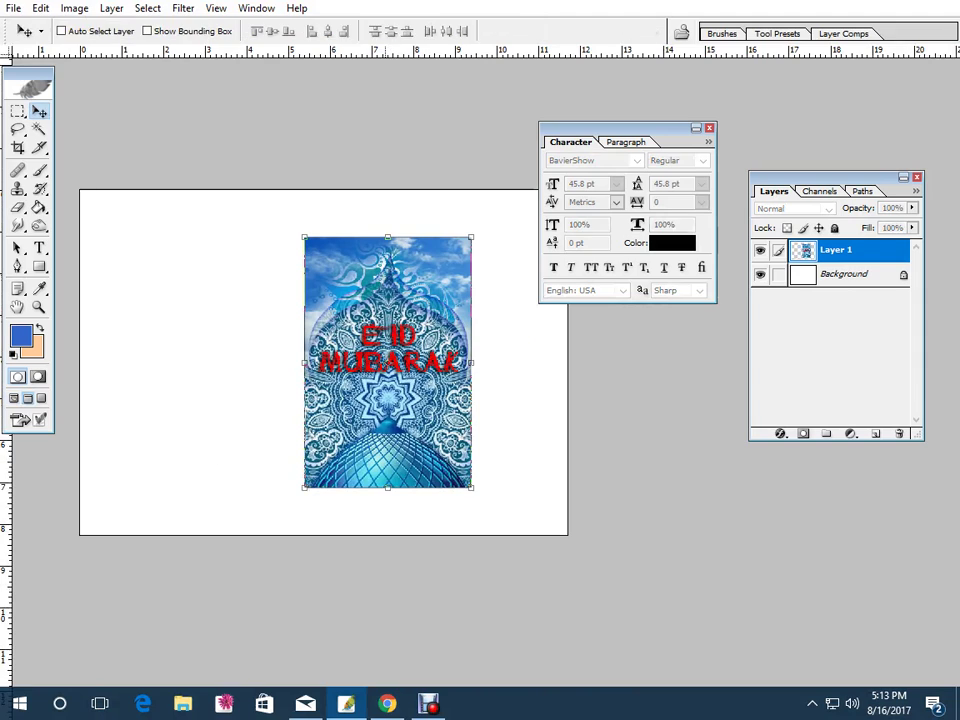
Shift the card design slightly right and up so its left edge sits near the page's centre line
key("f")
key("f")
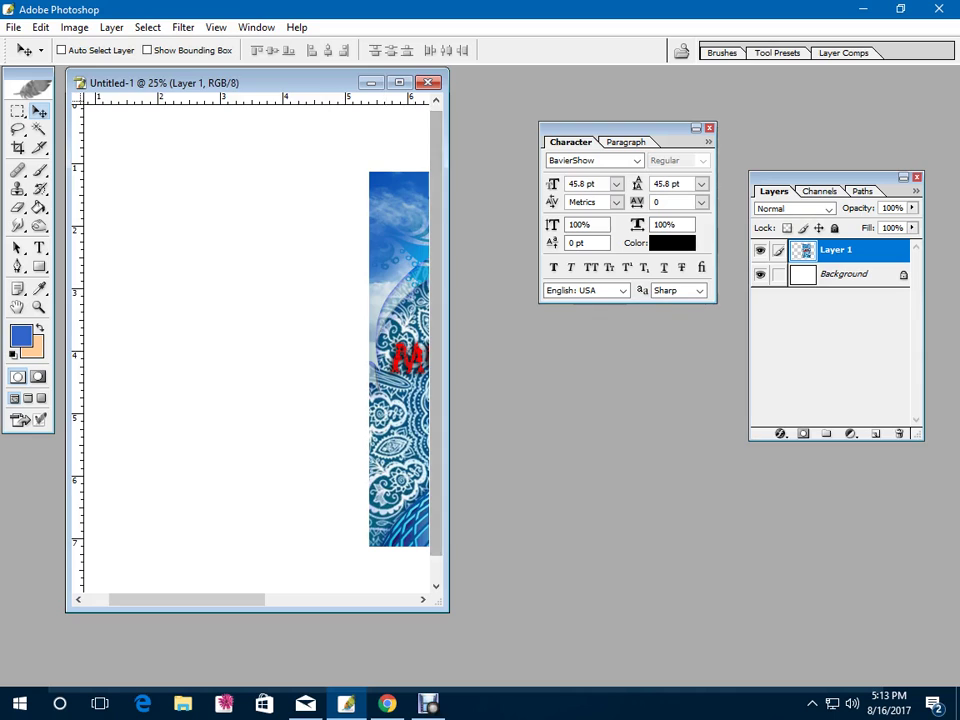
left_click(399, 83)
key("shift+Tab")
key("shift+Tab")
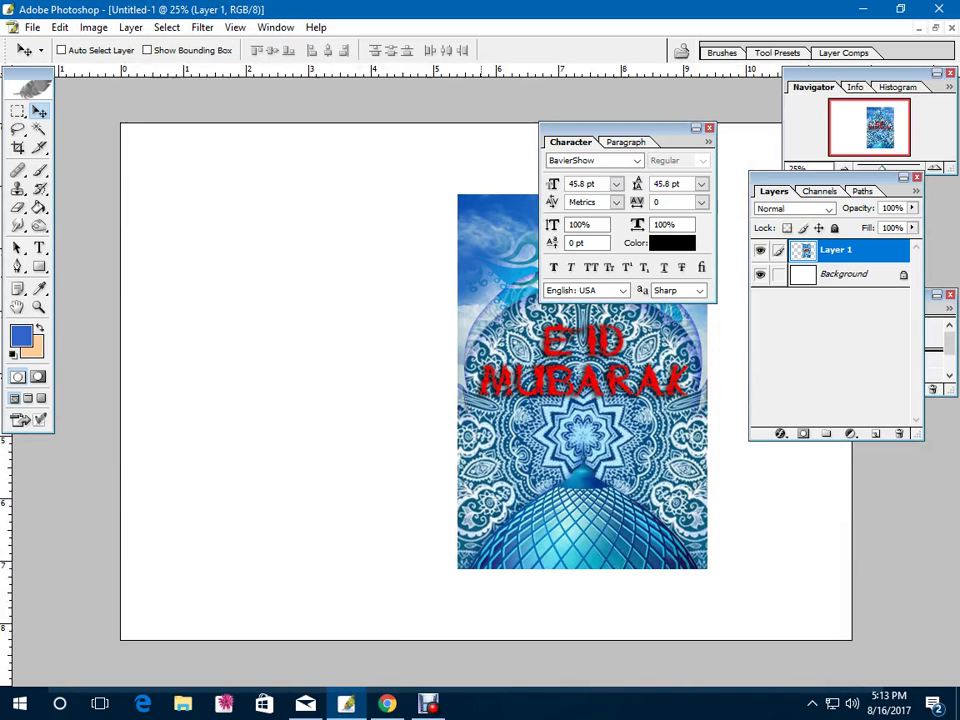
left_click(552, 286)
left_click_drag(552, 286, 589, 277)
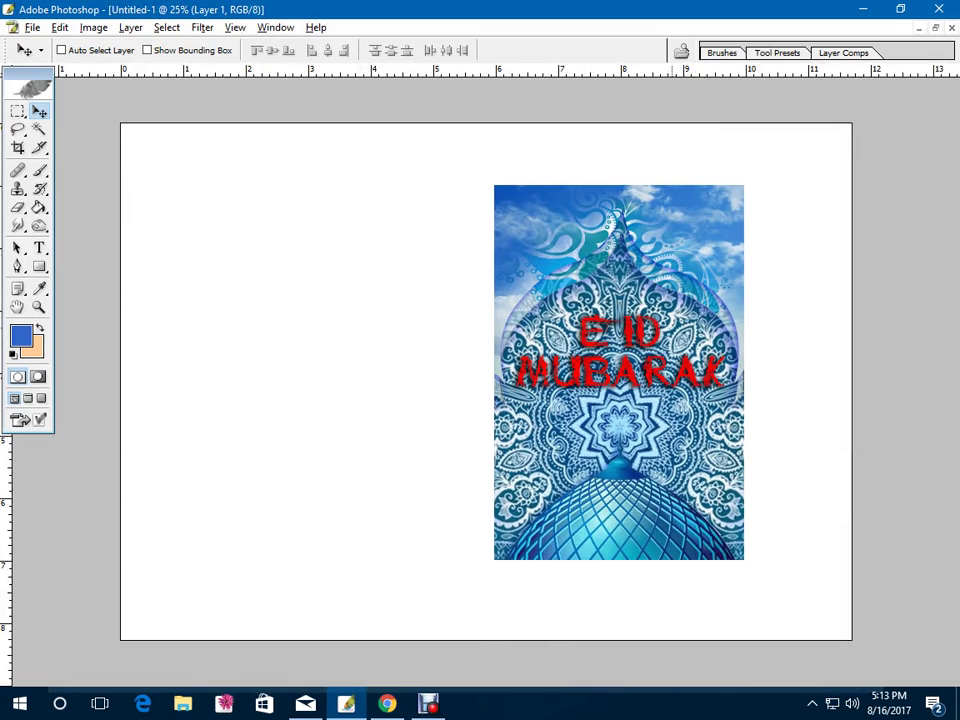
Duplicate the card design to the left and nudge the copy until the two cards meet edge to edge
mouse_move(702, 300)
left_mouse_down()
mouse_move(439, 300)
mouse_move(449, 300)
left_mouse_up()
key("Right")
key("Right")
key("Right")
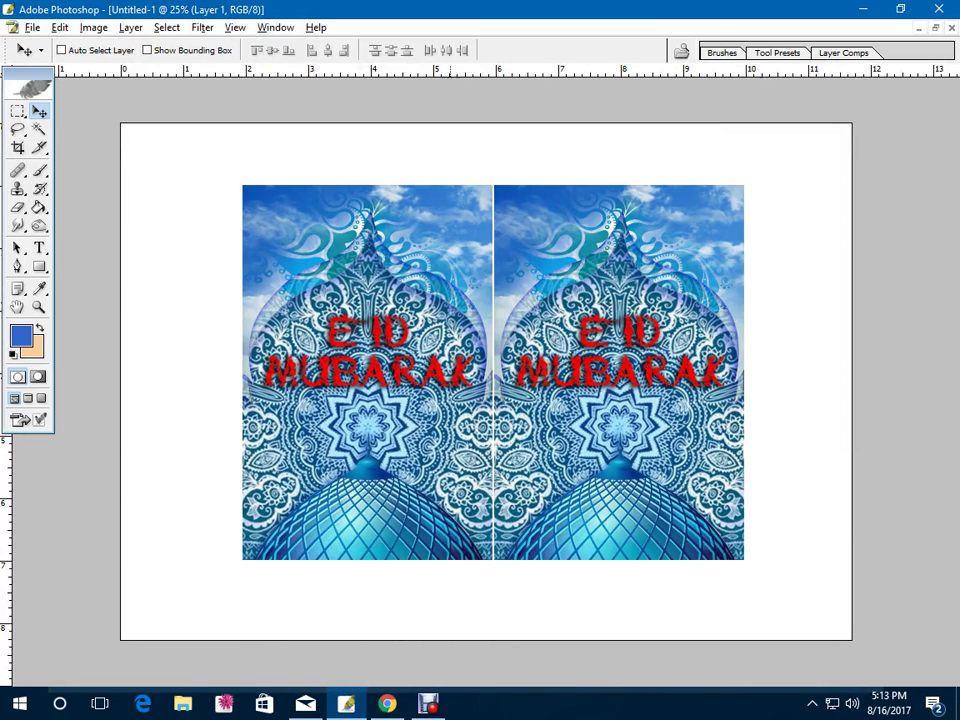
key("Left")
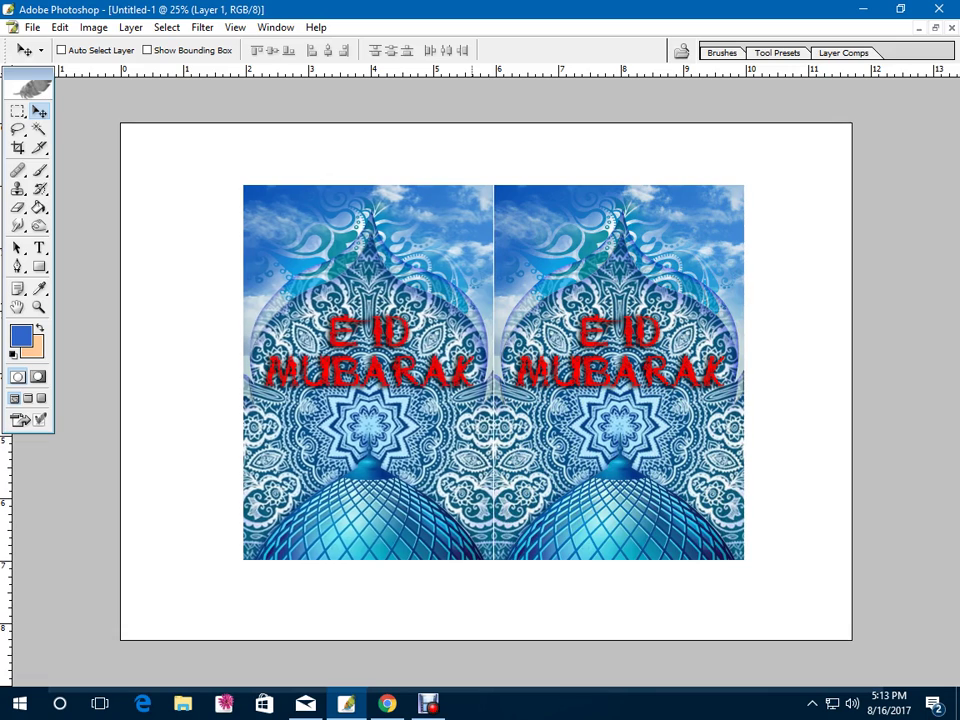
key("ctrl+t")
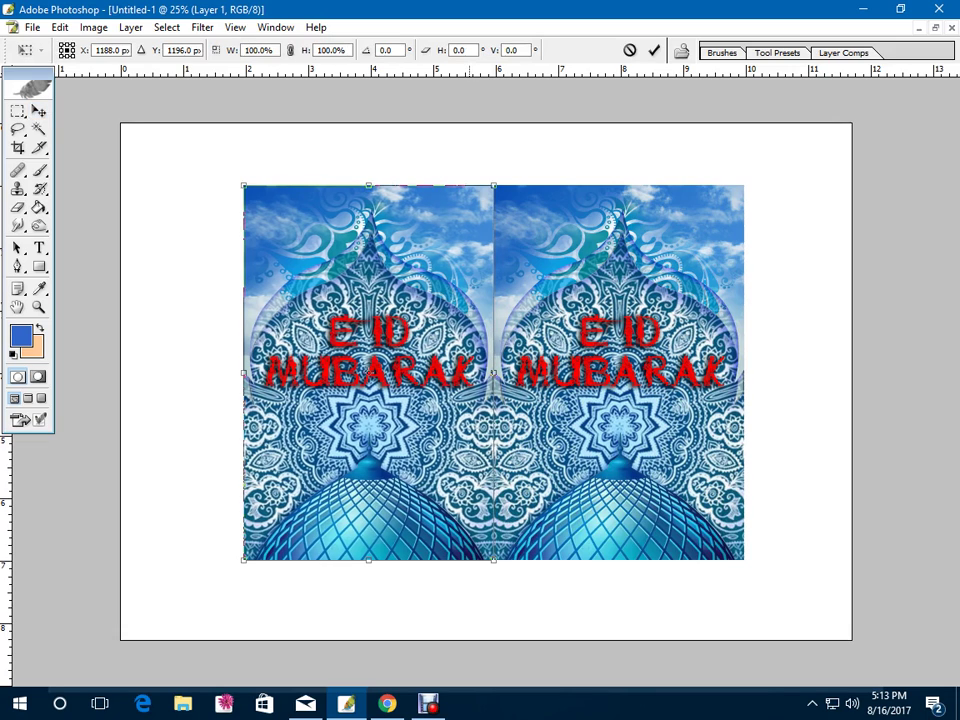
key("Return")
key("Right")
key("Right")
key("Right")
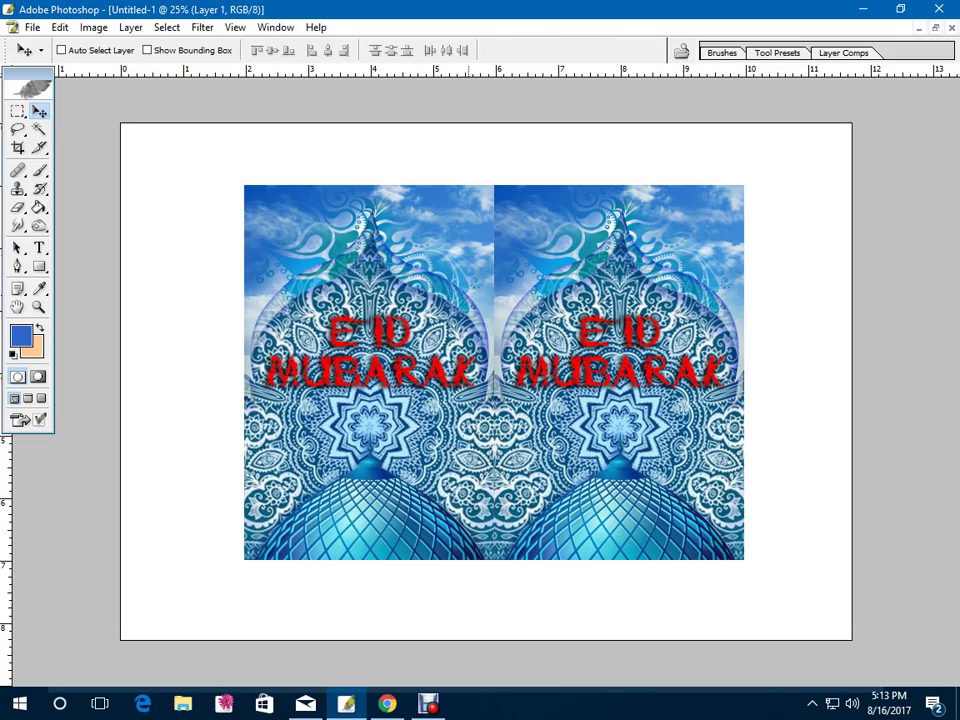
key("ctrl+t")
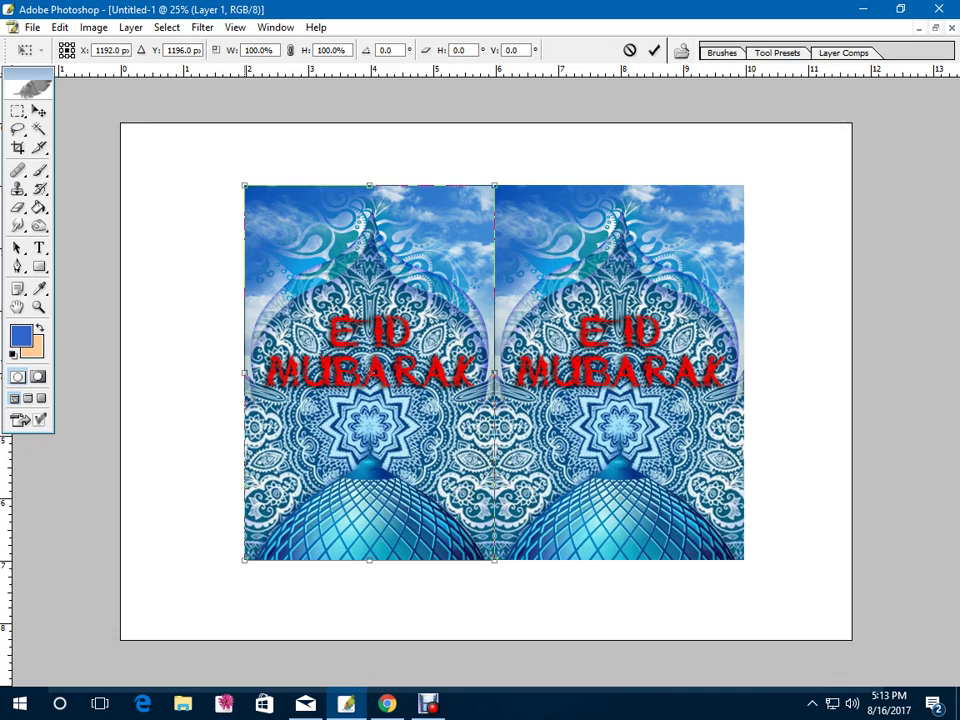
key("Up")
key("Up")
key("Up")
key("Up")
key("Up")
key("Up")
key("ctrl+z")
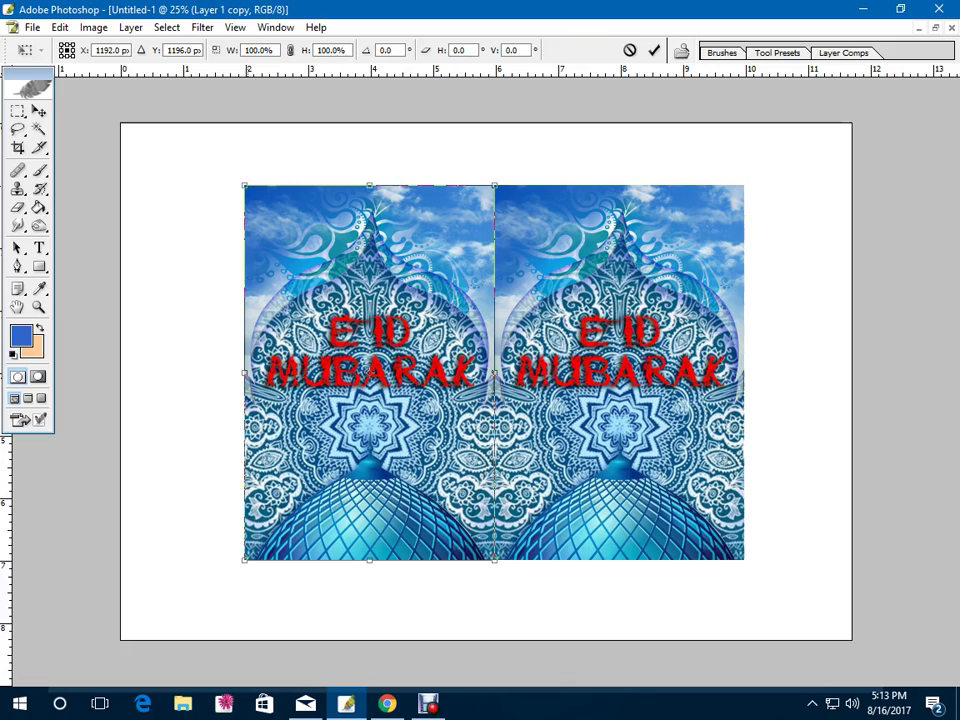
Place horizontal guides just above and below the two cards and vertical guides along their outer edges, at about 2 and 10 inches
left_click_drag(348, 71, 352, 166)
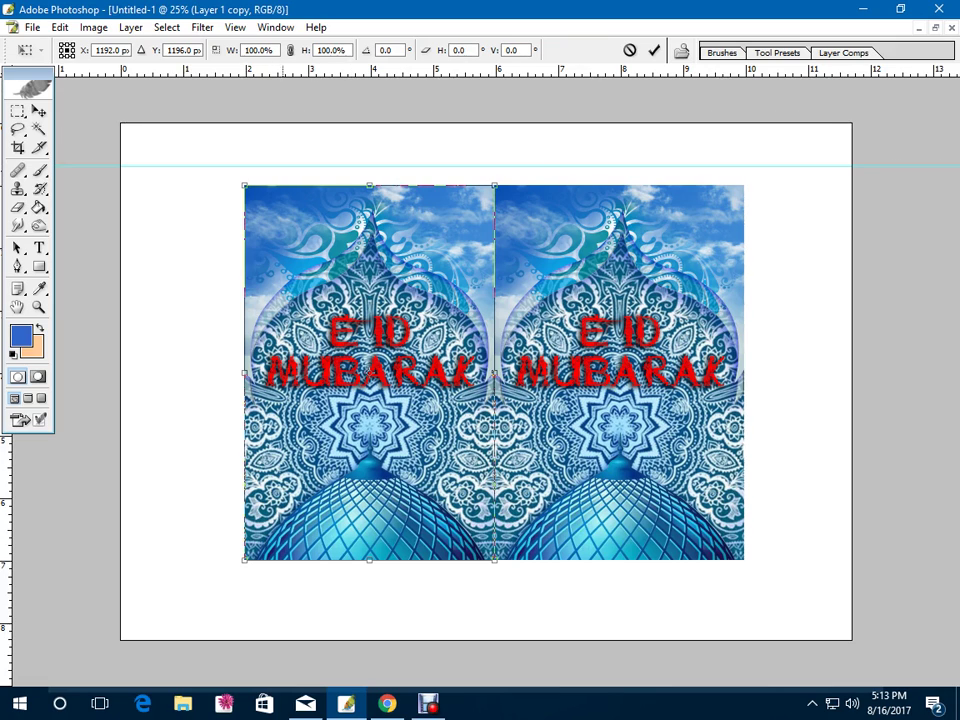
left_click_drag(360, 71, 360, 573)
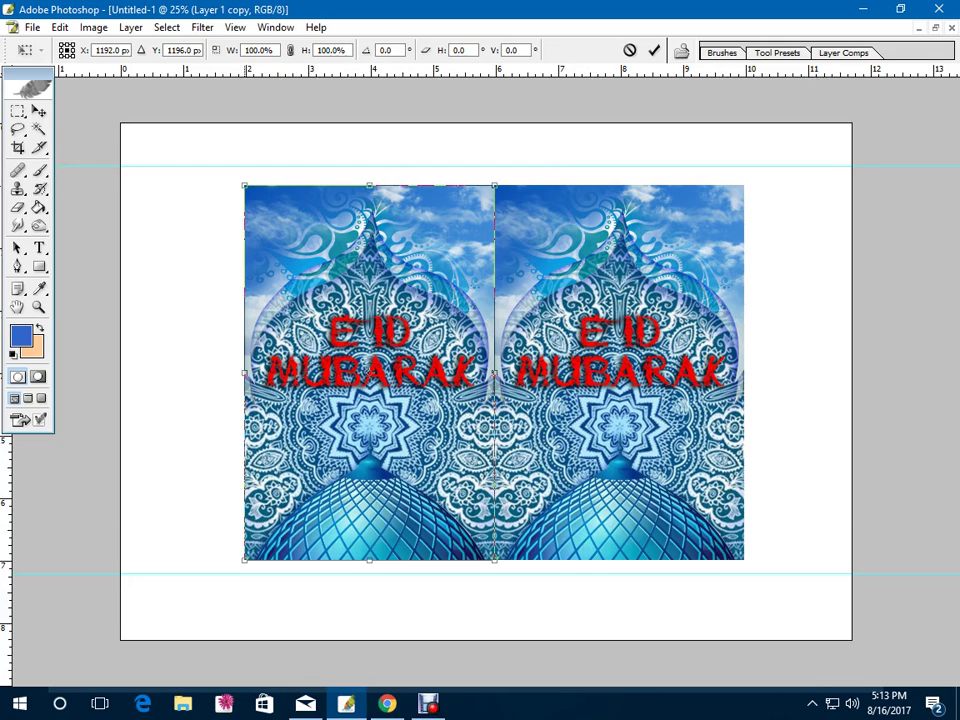
left_click_drag(244, 185, 244, 166)
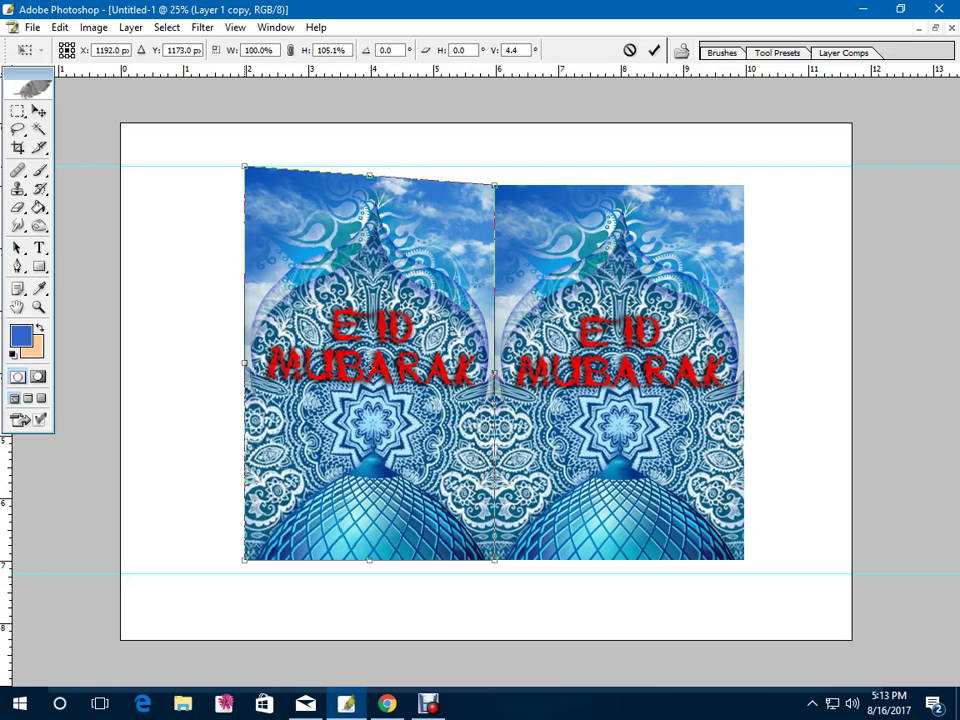
key("ctrl+z")
left_click_drag(6, 368, 244, 368)
left_click_drag(17, 488, 743, 456)
left_click_drag(743, 368, 743, 368)
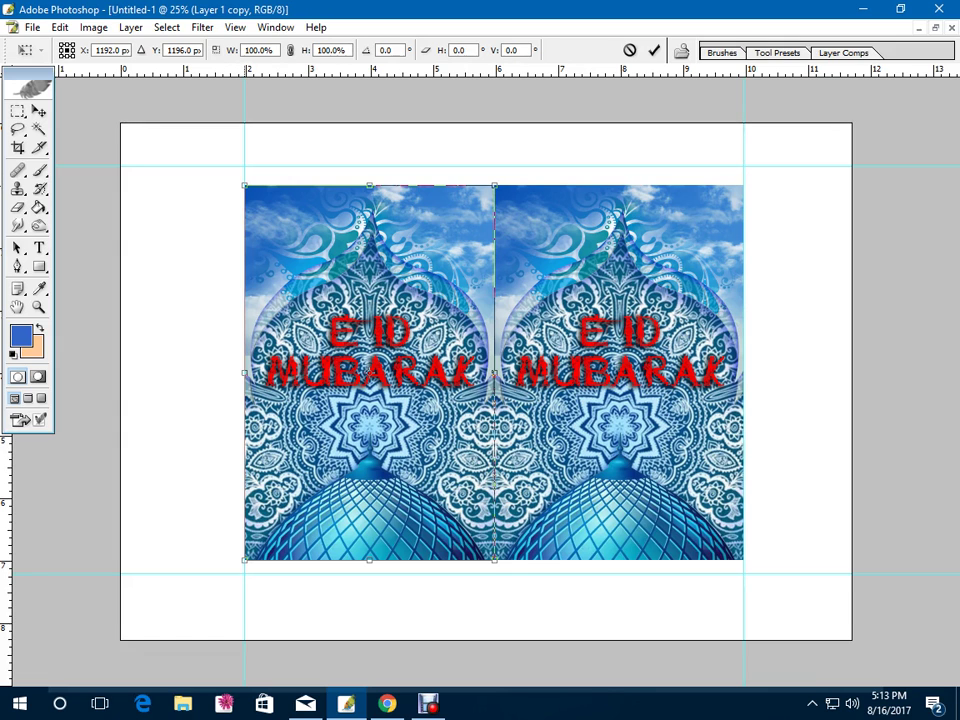
Distort the left card by pulling its two outer corners out to the guide intersections
left_click_drag(244, 185, 243, 166)
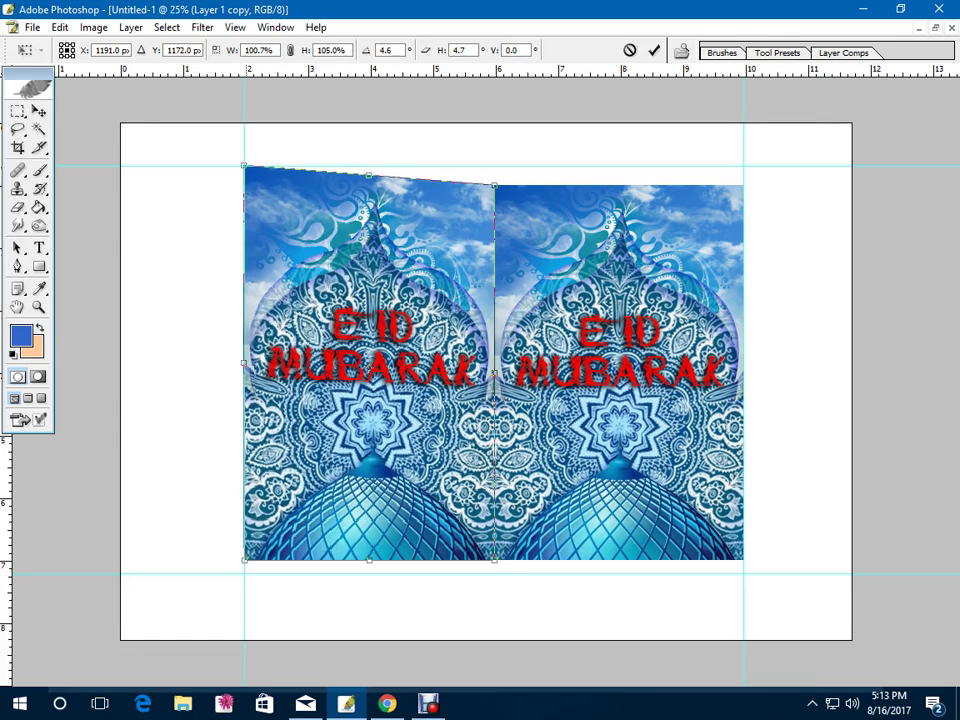
left_click_drag(244, 560, 246, 574)
key("Return")
Distort the right card, Layer 1, by pulling its two outer corners out to the guides, mirroring the left card
right_click(580, 383)
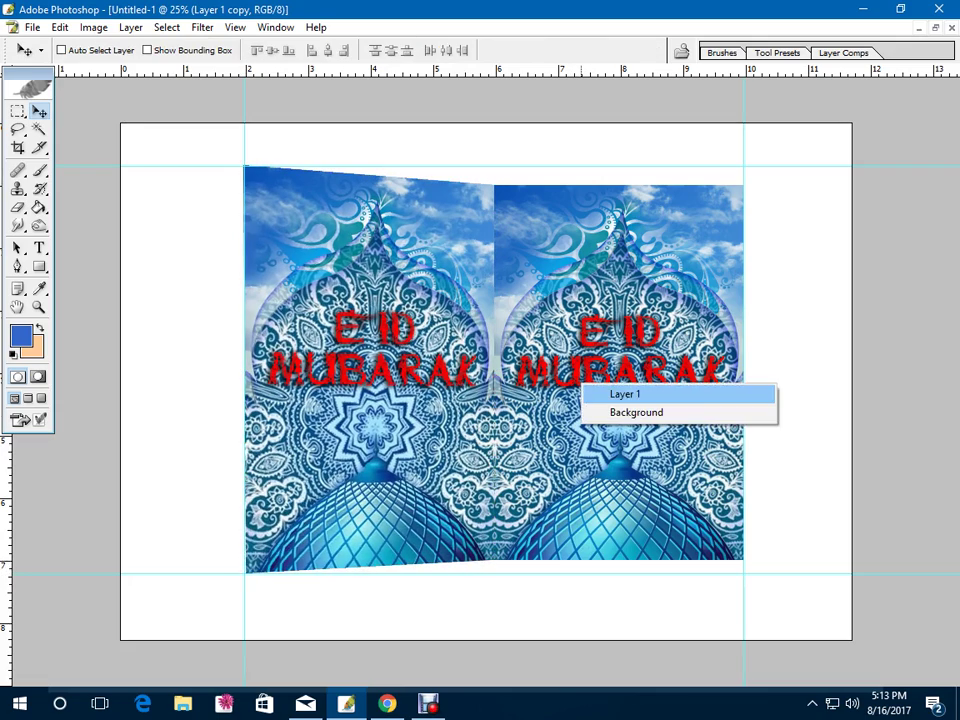
left_click(600, 393)
right_click(602, 359)
left_click(618, 370)
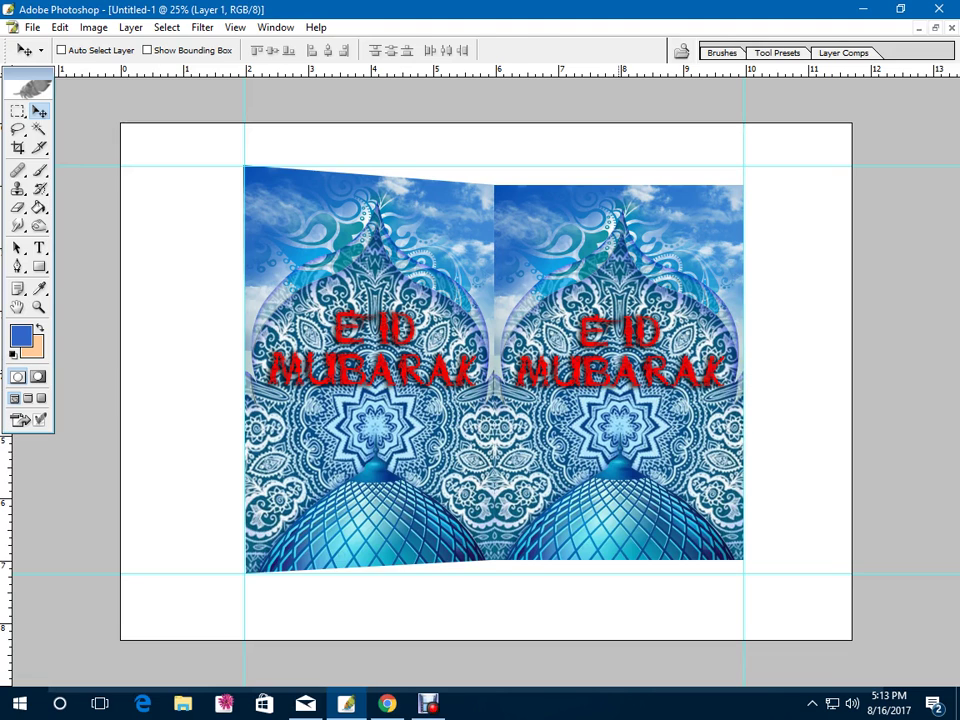
key("ctrl+t")
left_click_drag(744, 185, 744, 166)
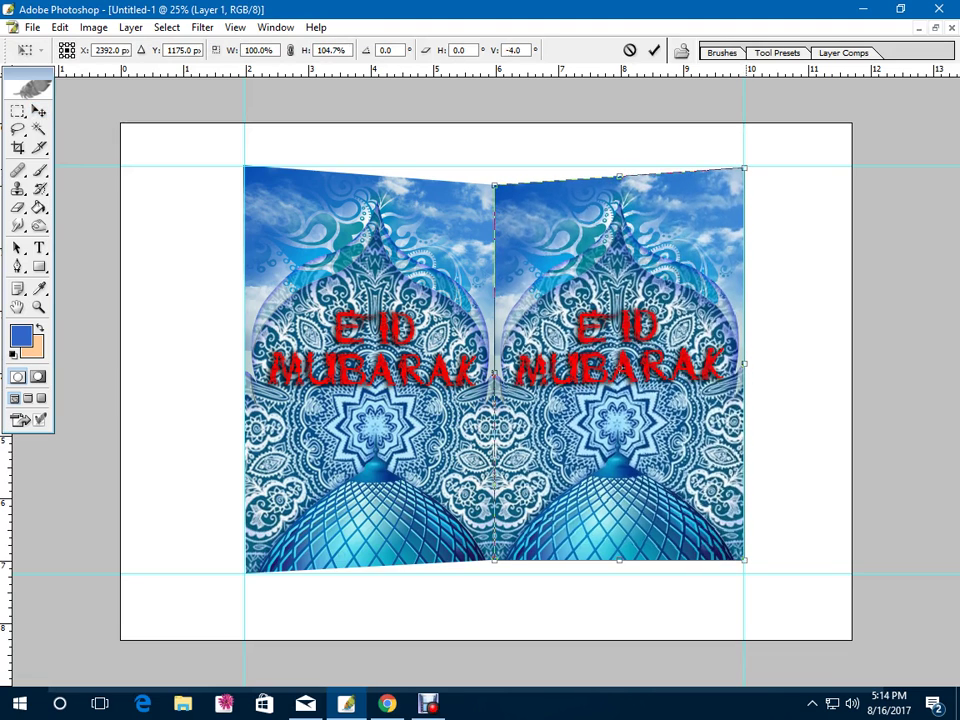
left_click_drag(744, 560, 744, 571)
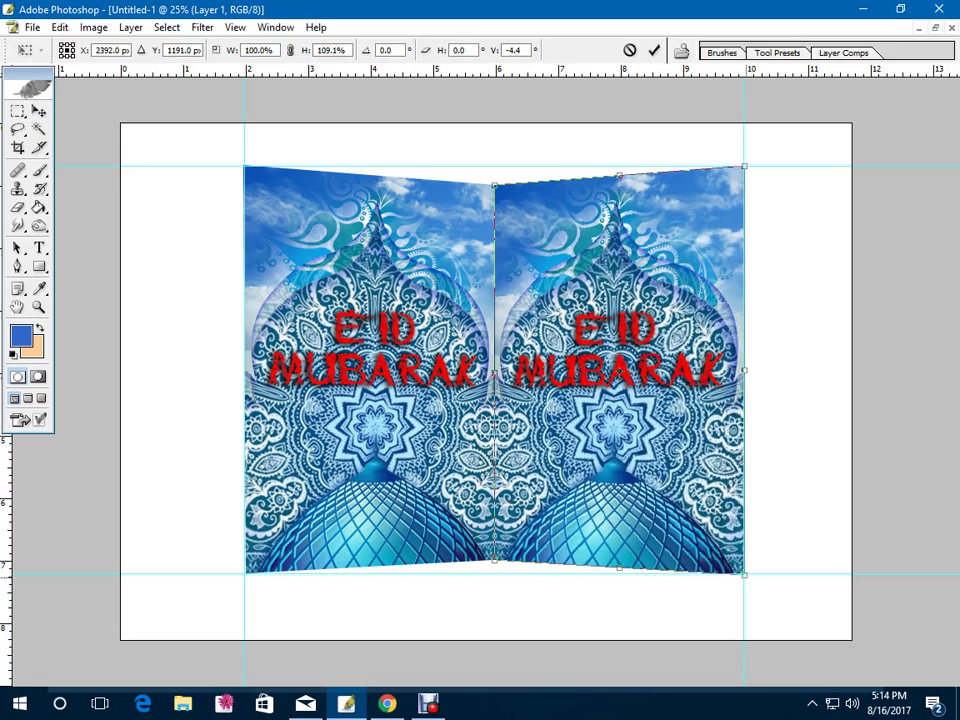
key("Return")
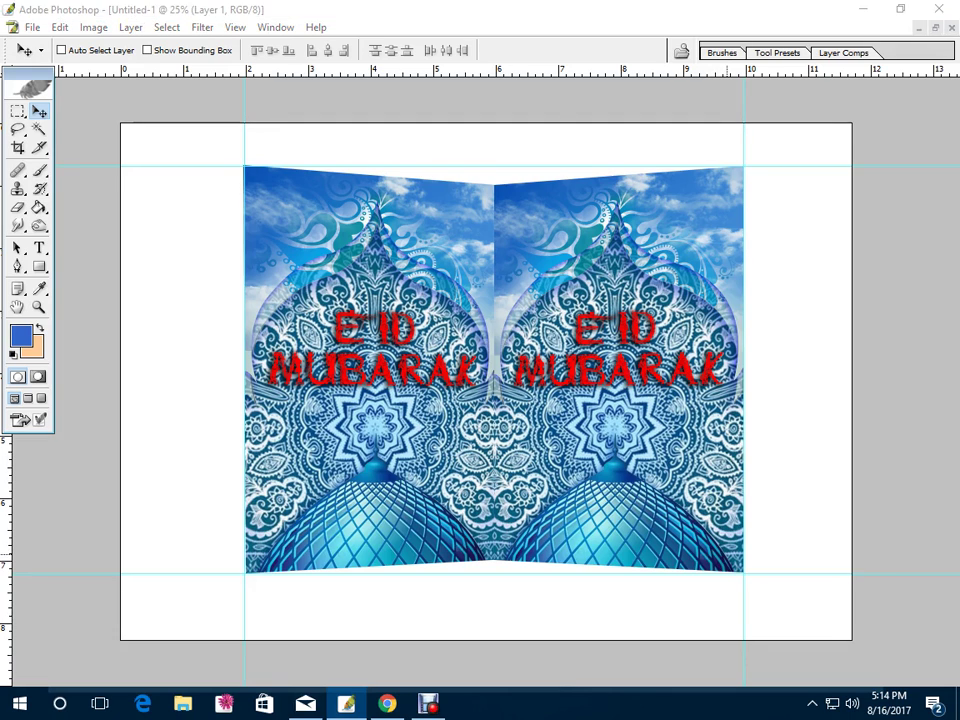
Save the two-card layout as "card 1" in Photoshop format
key("ctrl+s")
type("1")
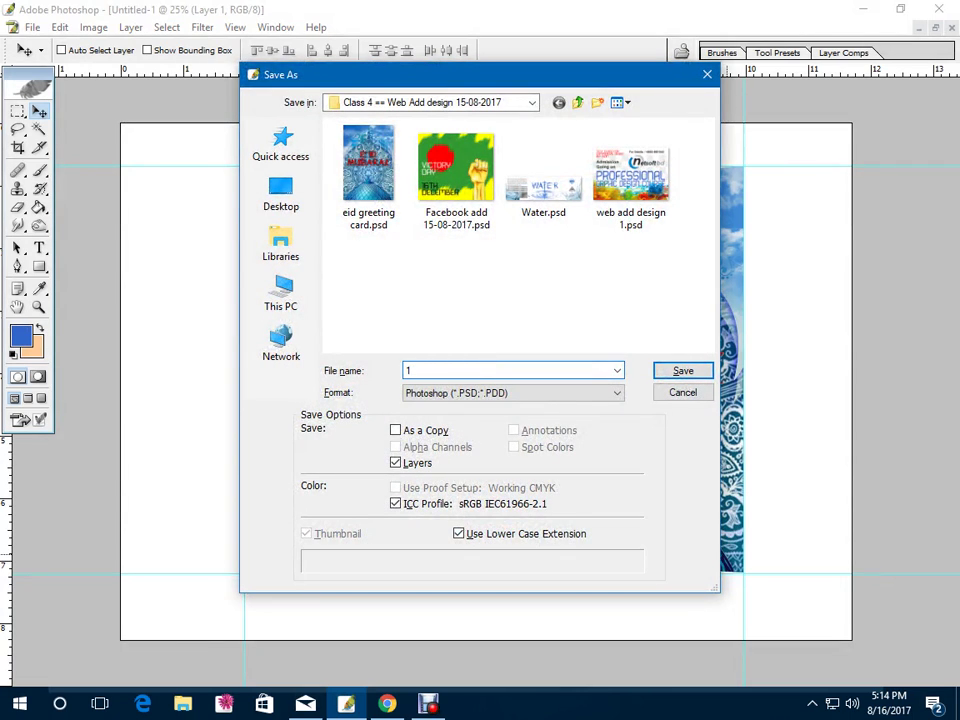
key("BackSpace")
type("card1")
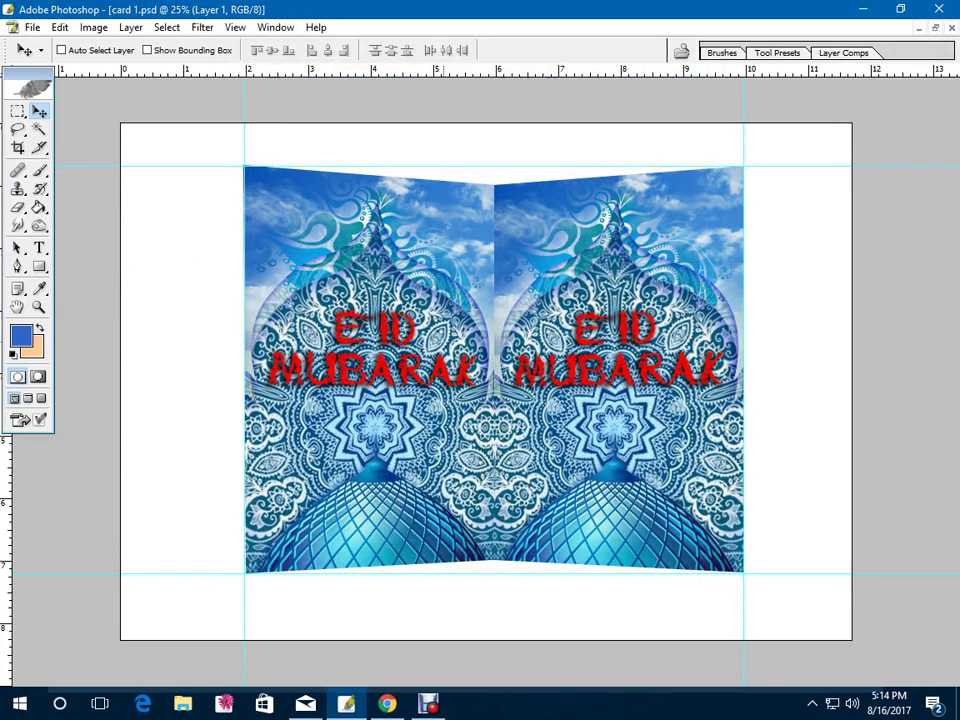
Swap the two cards, moving Layer 1 to the left and Layer 1 copy to the right with their tall edges meeting
right_click(604, 261)
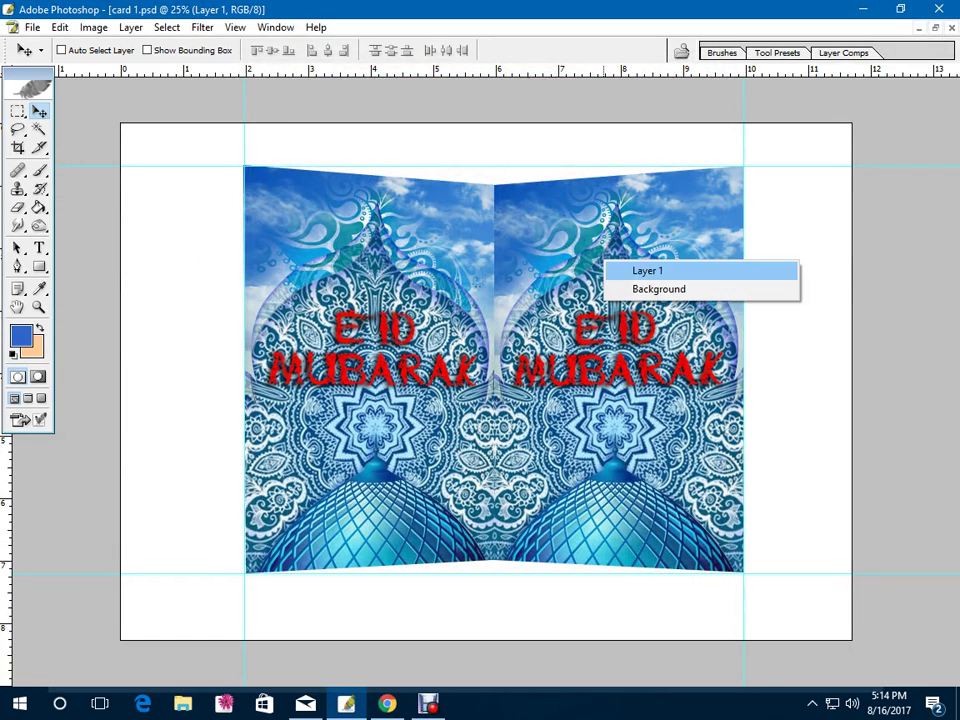
left_click(642, 271)
left_click_drag(642, 275, 441, 275)
right_click(400, 256)
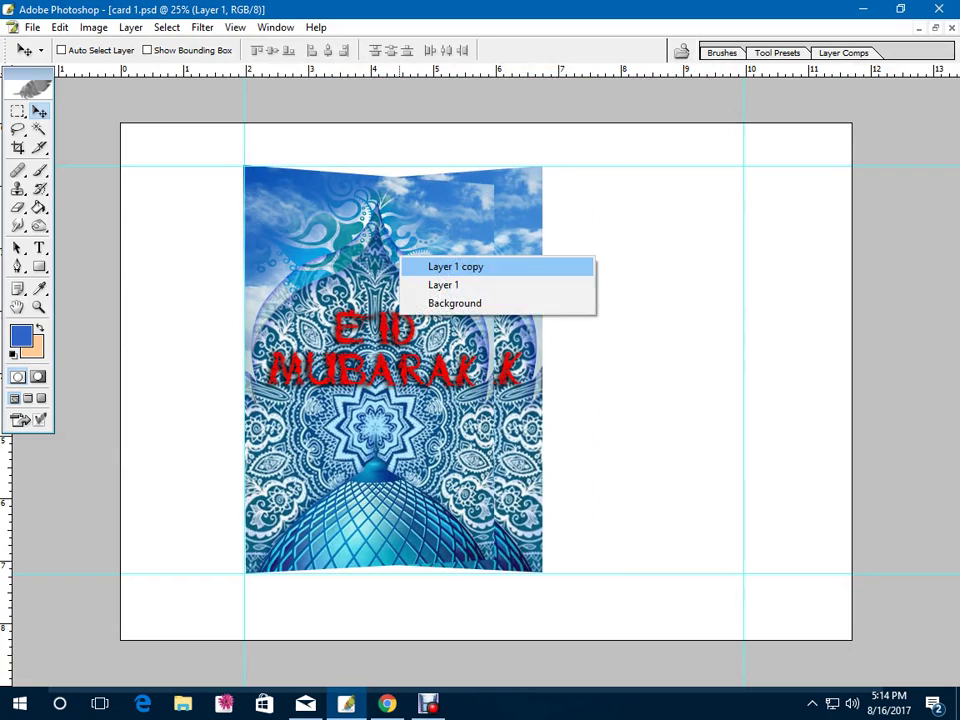
left_click(432, 266)
left_click_drag(331, 275, 607, 268)
right_click(461, 289, "shift")
left_click(479, 300)
left_click_drag(478, 301, 438, 301)
Save the rearranged two-card layout as "card 2" in Photoshop format
key("ctrl+shift+s")
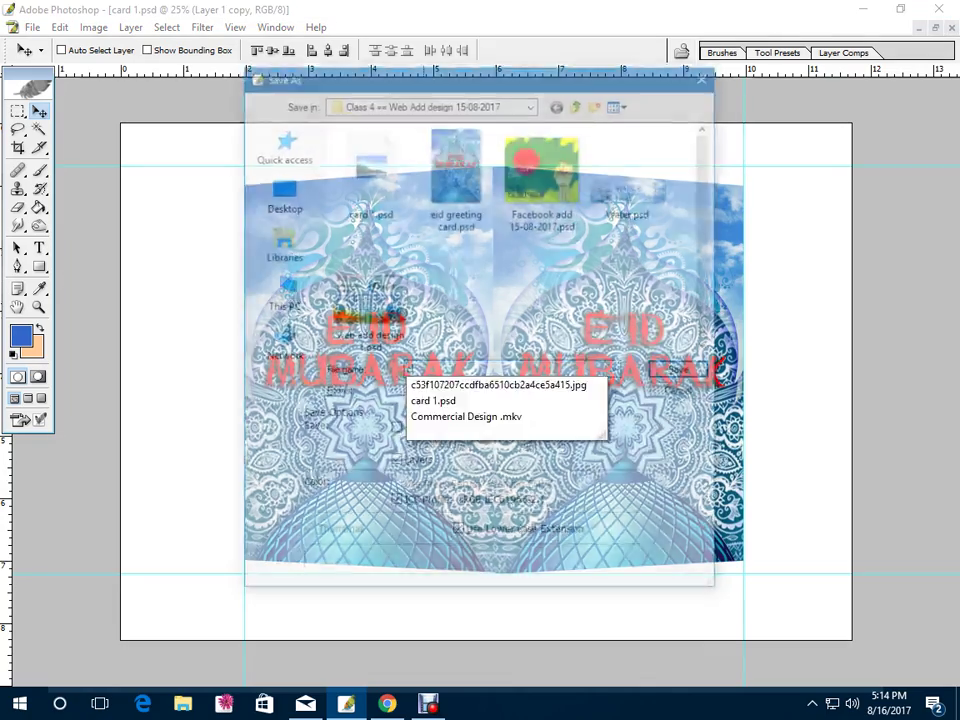
type("card 2")
key("Return")
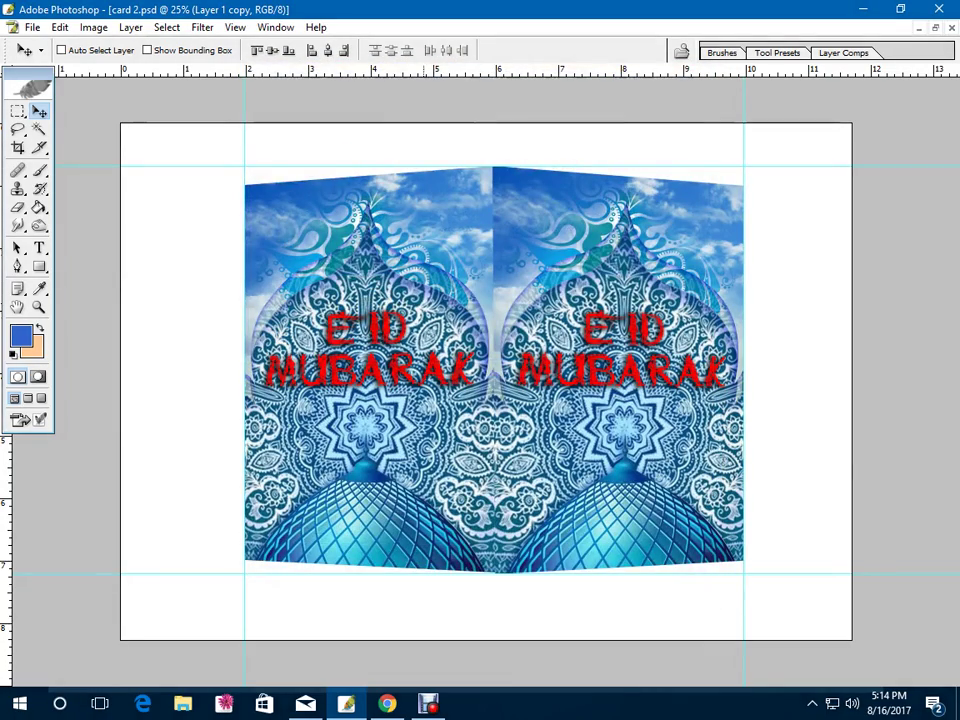
Merge the two card layers into one and delete the merged layer, leaving only the white background
right_click(574, 268)
left_click(583, 274)
key("F7")
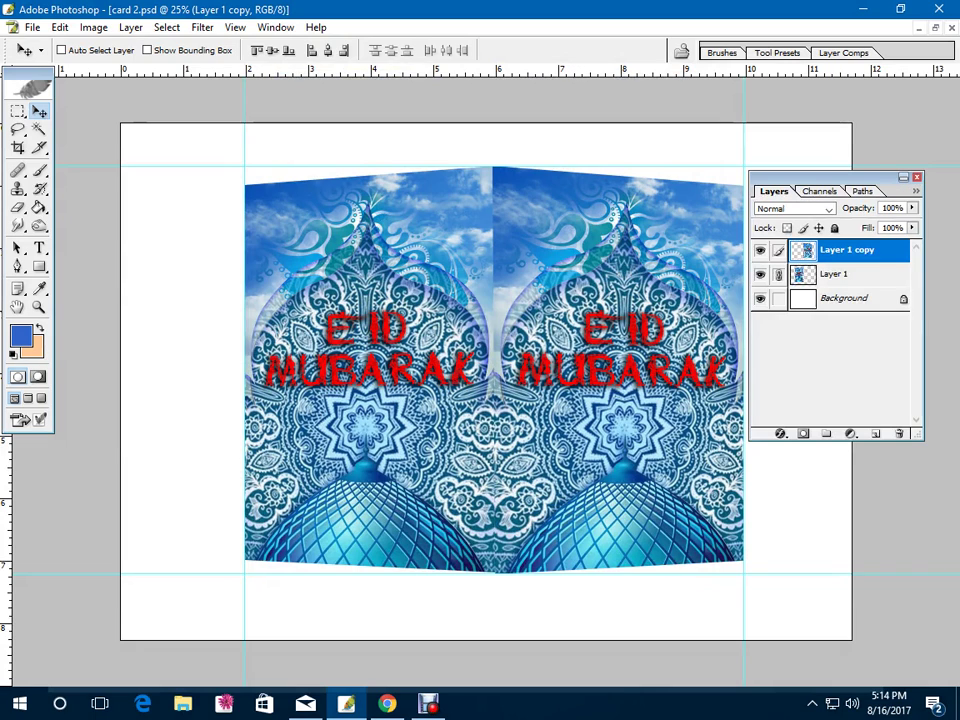
key("ctrl+e")
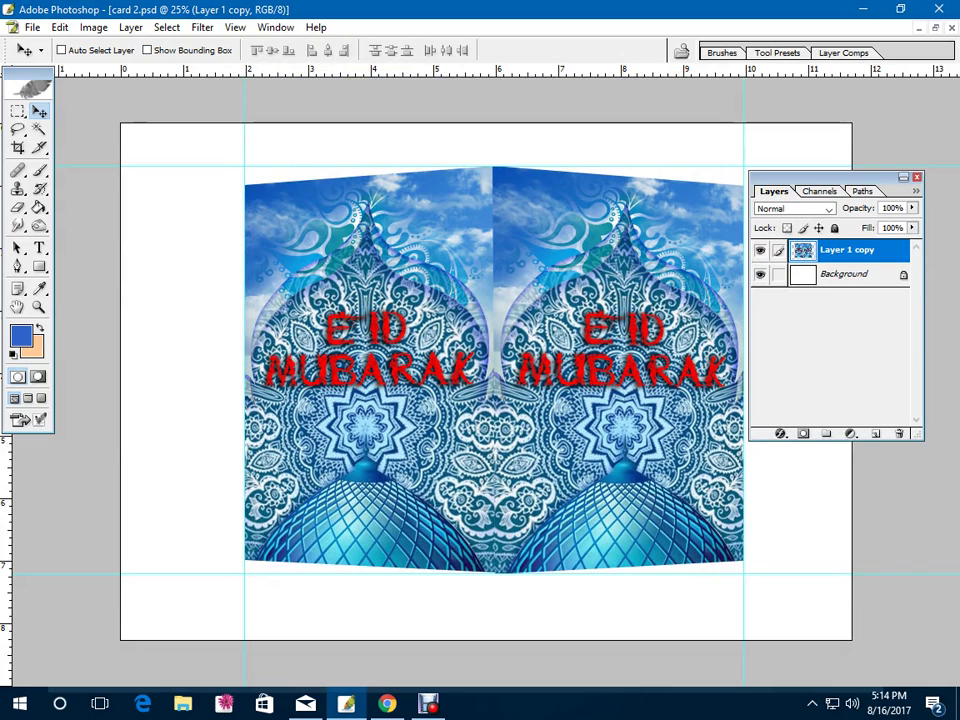
left_click_drag(829, 248, 899, 433)
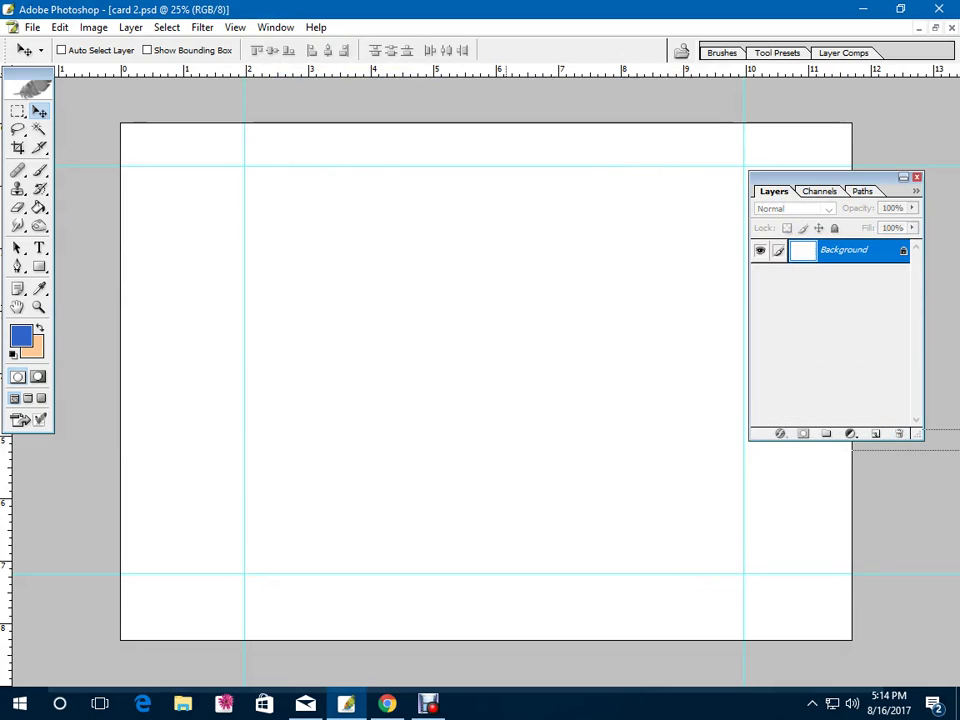
Paste the card design against the left and lower guides and skew its right edge up to the upper guide
key("ctrl+v")
right_click(512, 298)
left_click(534, 306)
left_click_drag(532, 307, 412, 312)
key("ctrl+t")
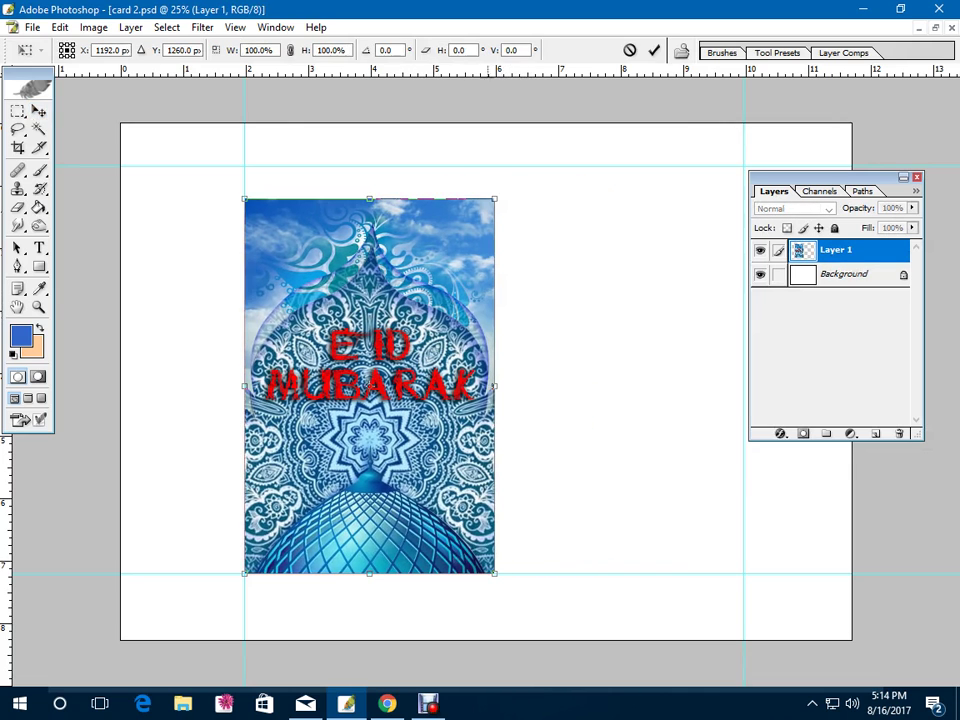
left_click_drag(494, 386, 494, 355)
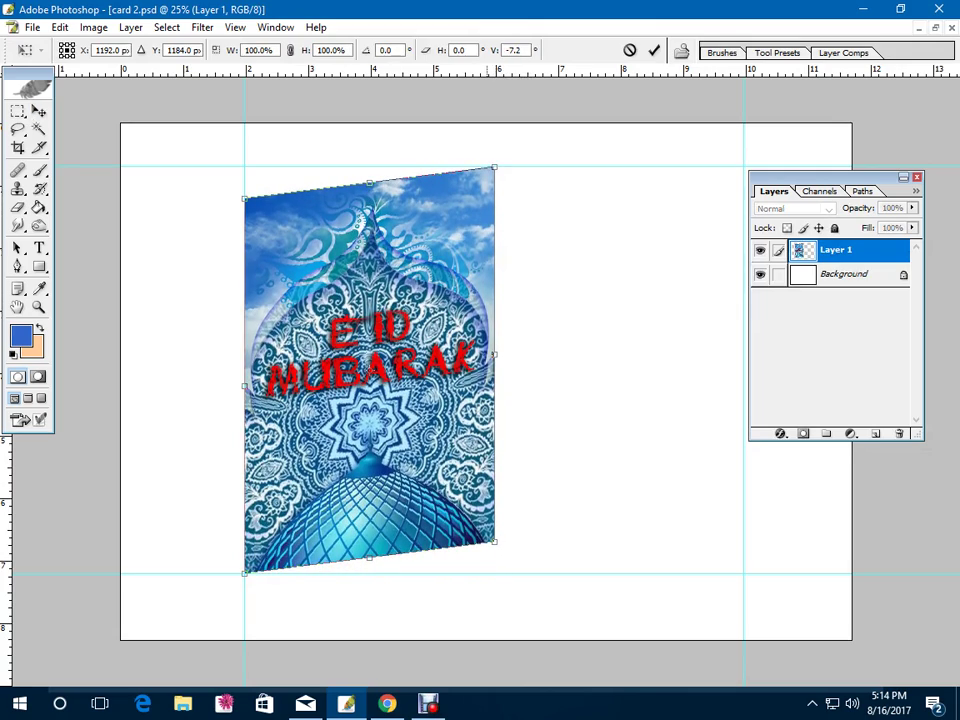
key("Return")
Paste a second, unskewed copy of the card at the same guides and place it behind Layer 1
key("ctrl+v")
left_click_drag(512, 400, 396, 404)
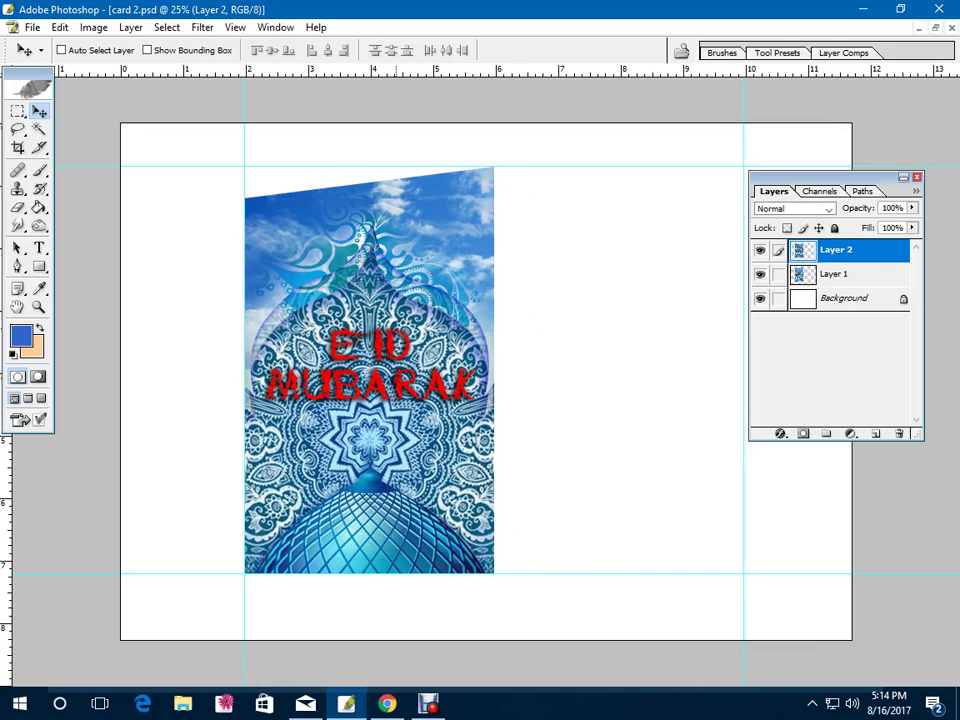
key("ctrl+bracketleft")
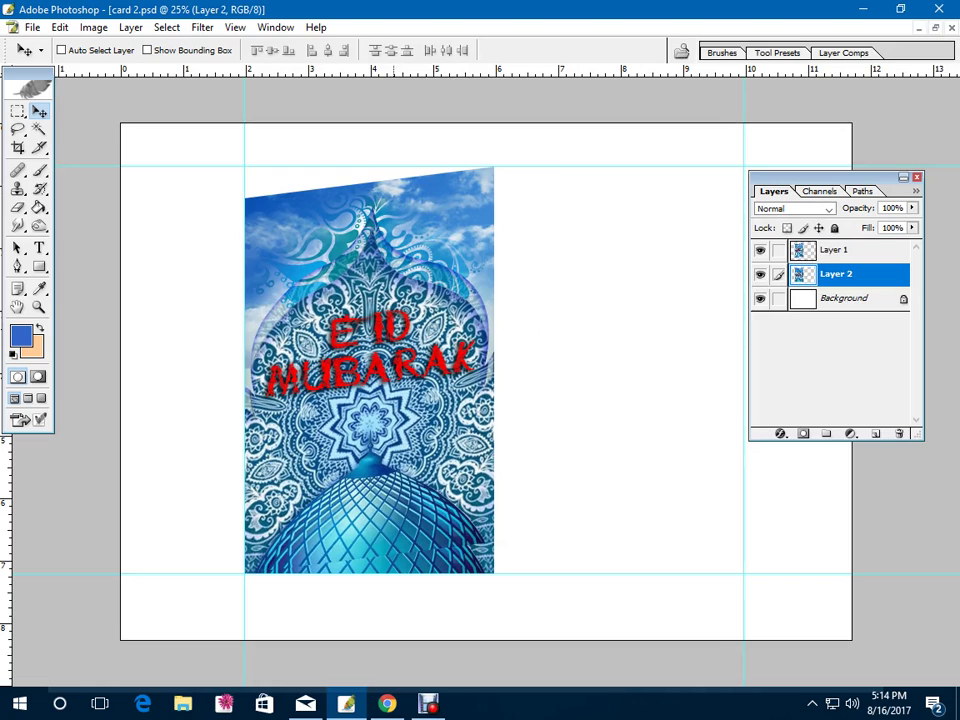
Add a drop shadow to Layer 1 with 5% spread and a size of 43 px
right_click(398, 336)
left_click(440, 345)
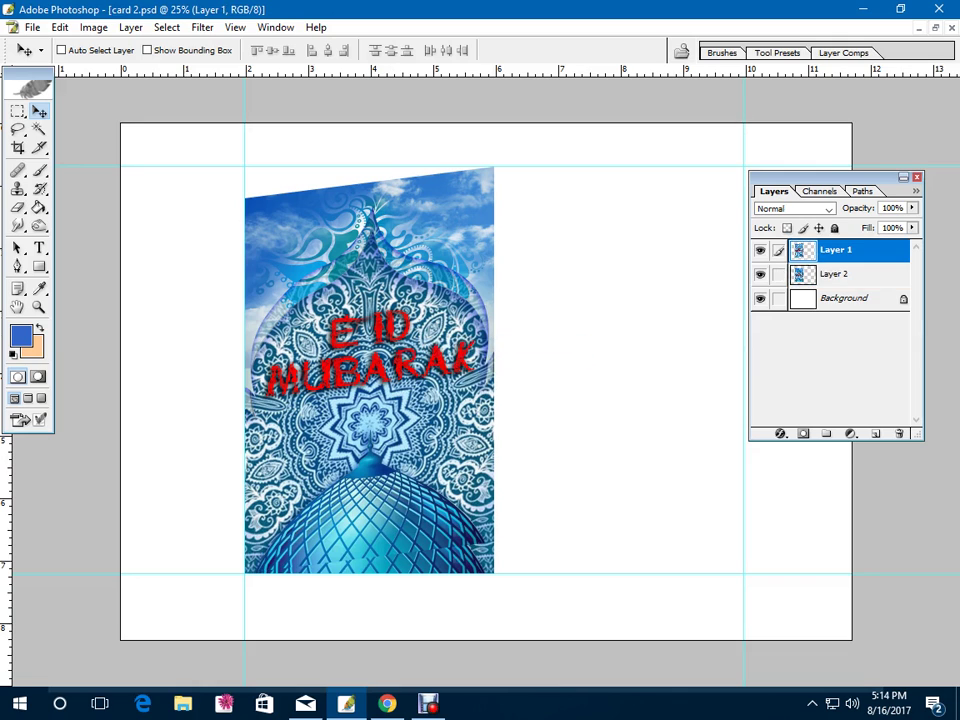
right_click(772, 256)
left_click(840, 285)
left_click(525, 285)
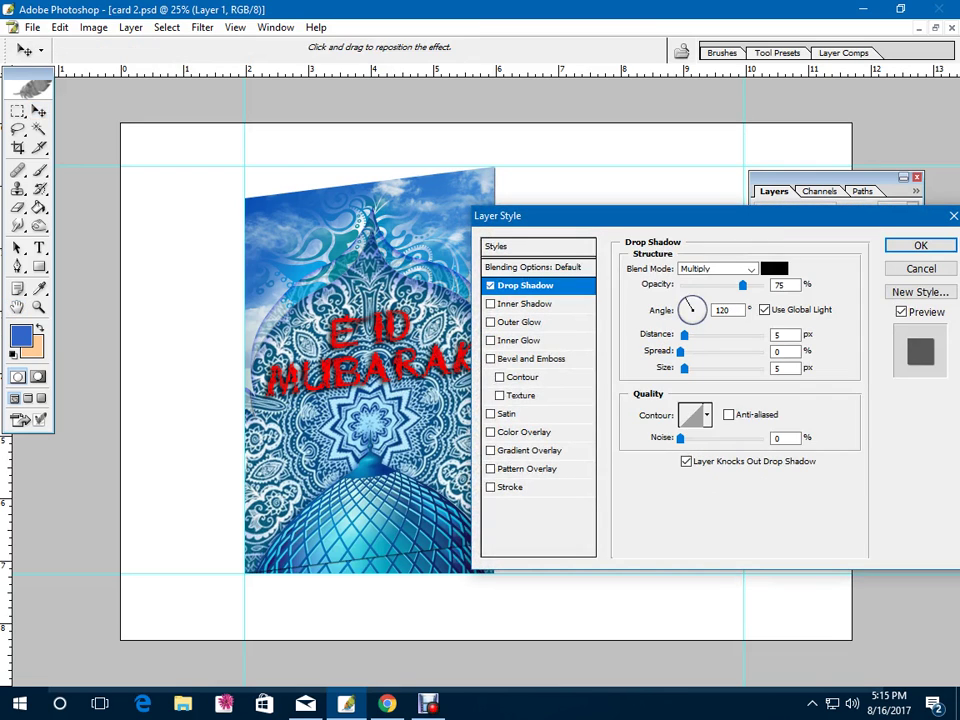
left_click_drag(680, 353, 684, 353)
key("Tab")
type("13")
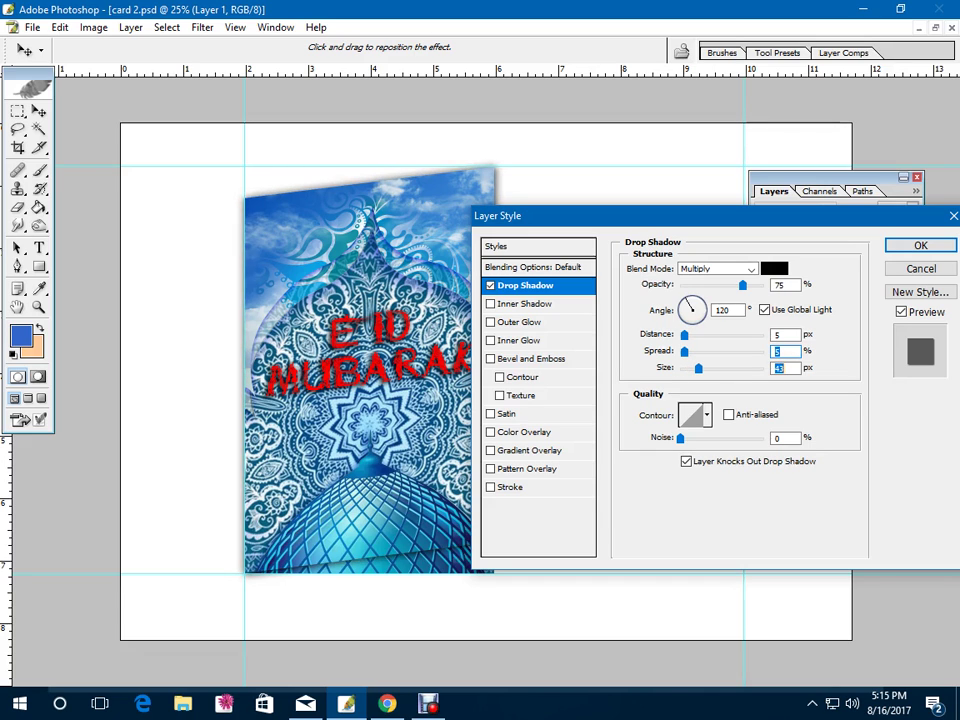
key("Return")
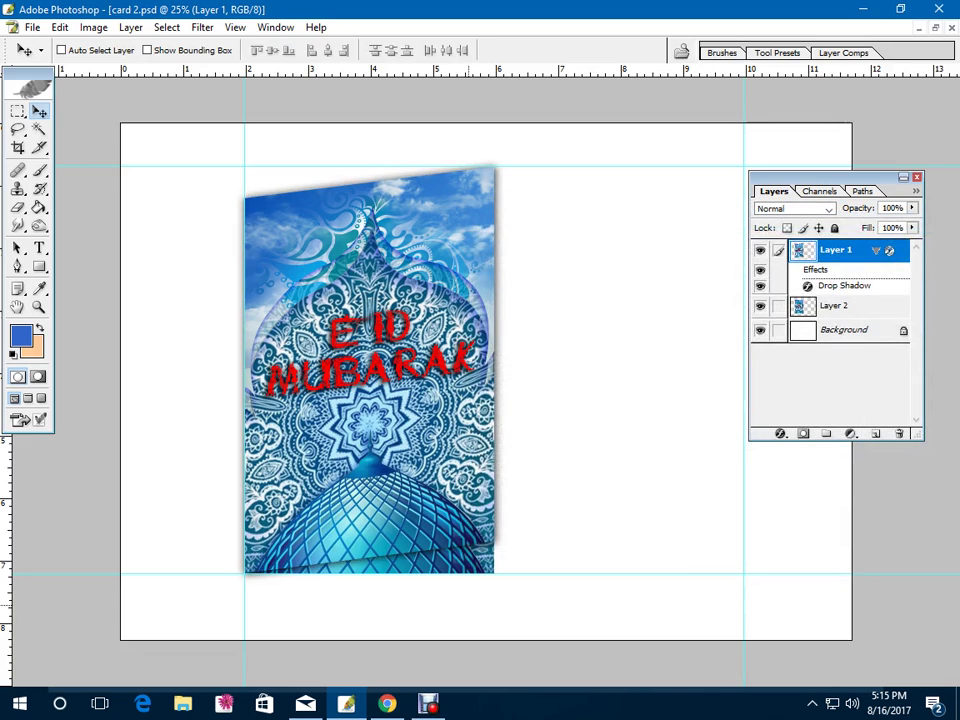
Add a drop shadow to Layer 2 with 11% spread and a size of 29 px
left_click(836, 305)
right_click(800, 308)
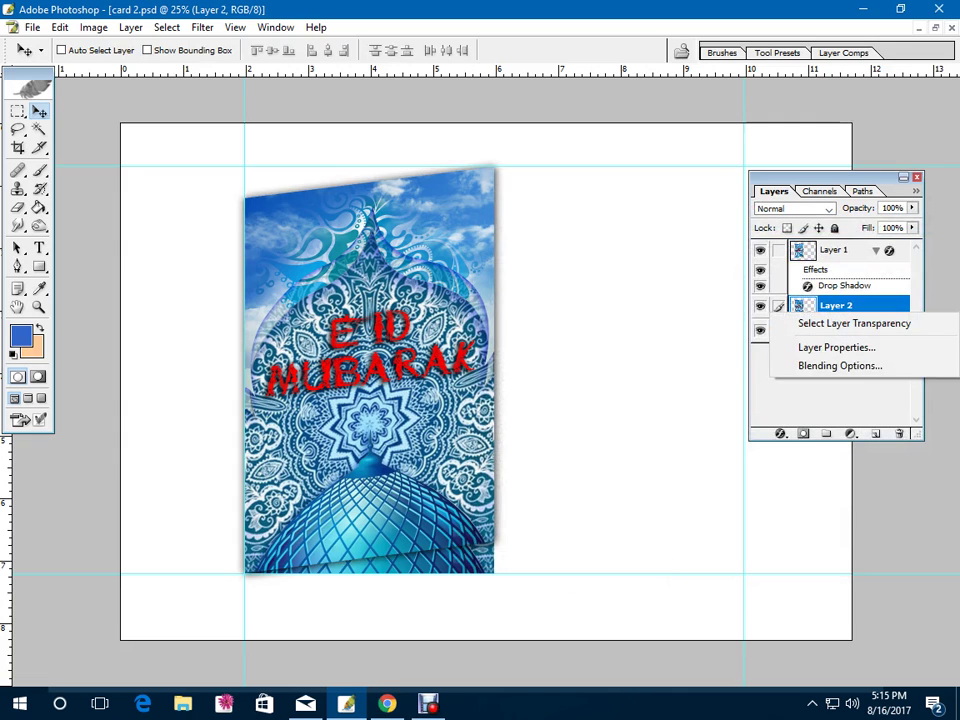
left_click(840, 365)
left_click(525, 286)
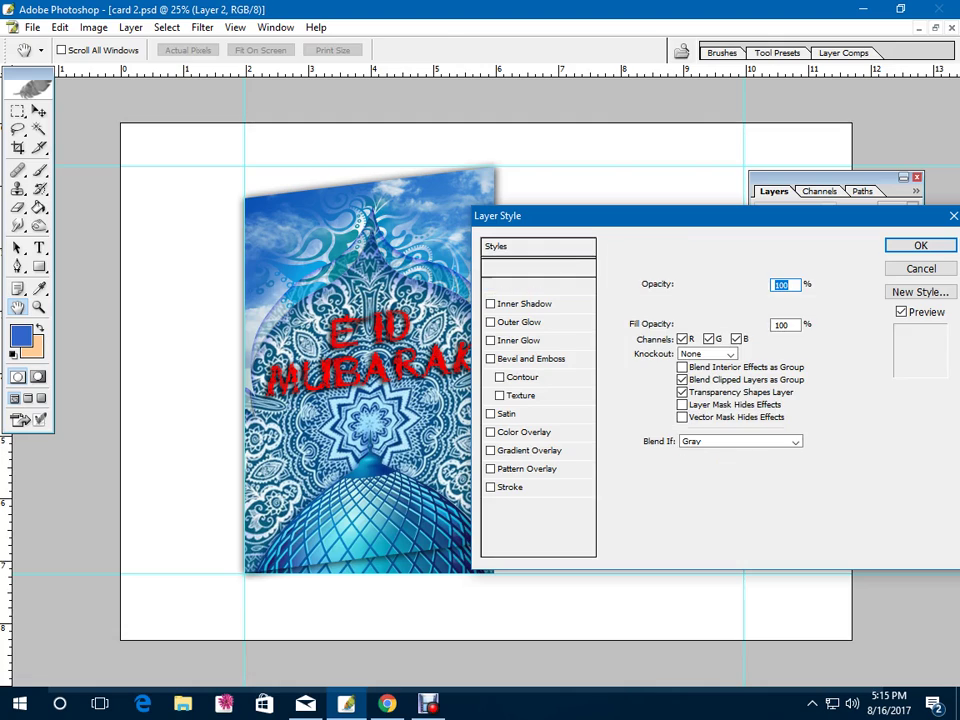
mouse_move(684, 369)
left_mouse_down()
mouse_move(694, 369)
mouse_move(686, 352)
left_mouse_up()
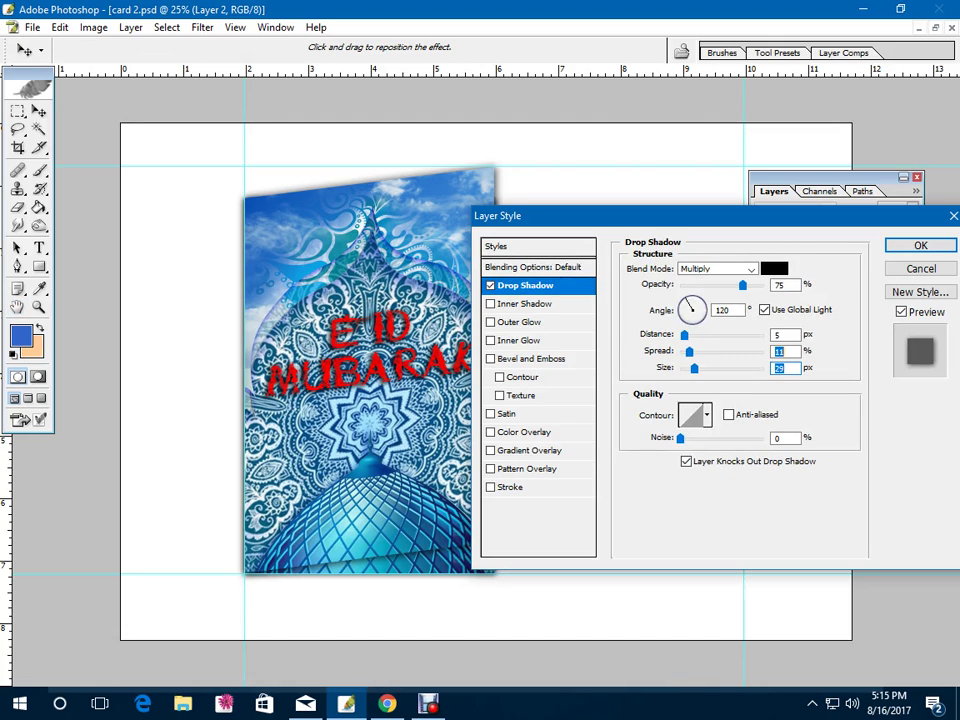
key("Return")
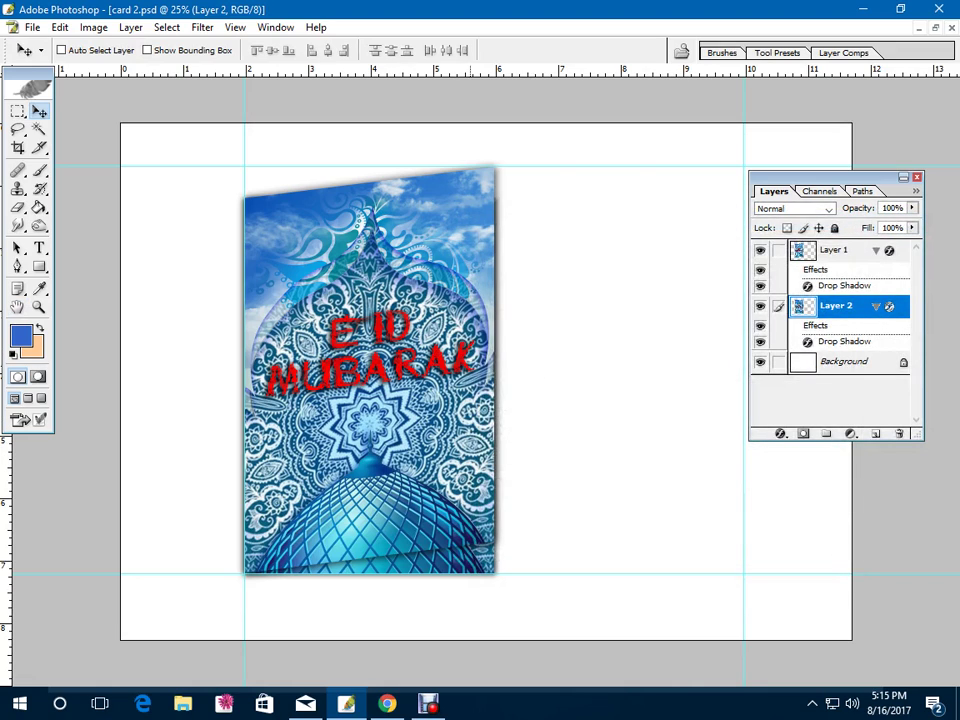
Narrow the skewed front card, Layer 1, to 92.7% width from its right edge, exposing the back card
right_click(496, 374)
left_click(530, 382)
key("ctrl+t")
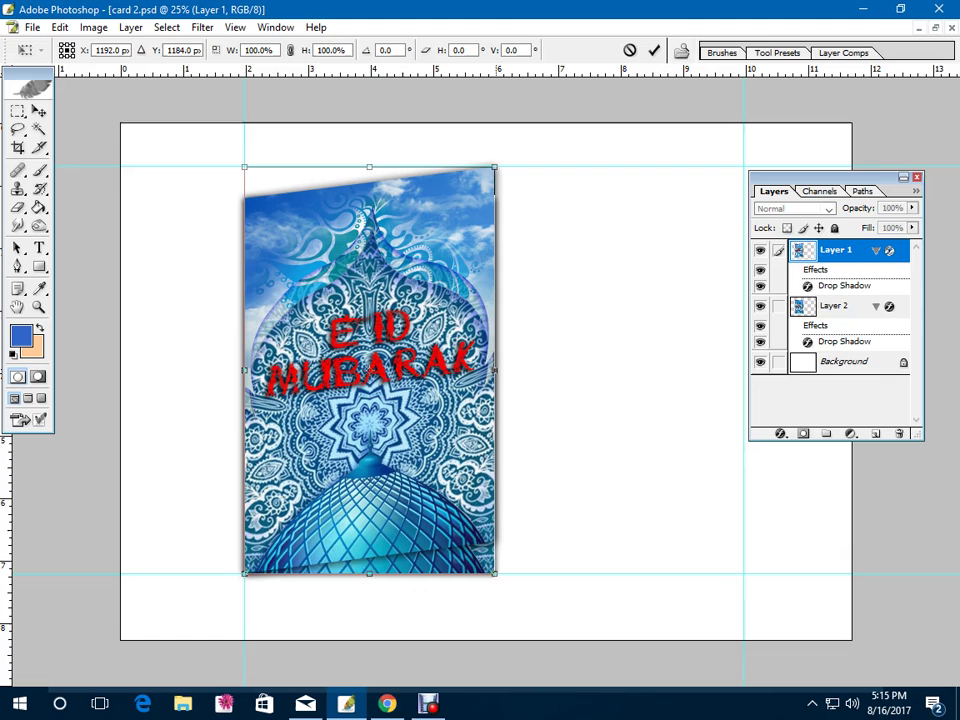
left_click_drag(489, 370, 475, 370)
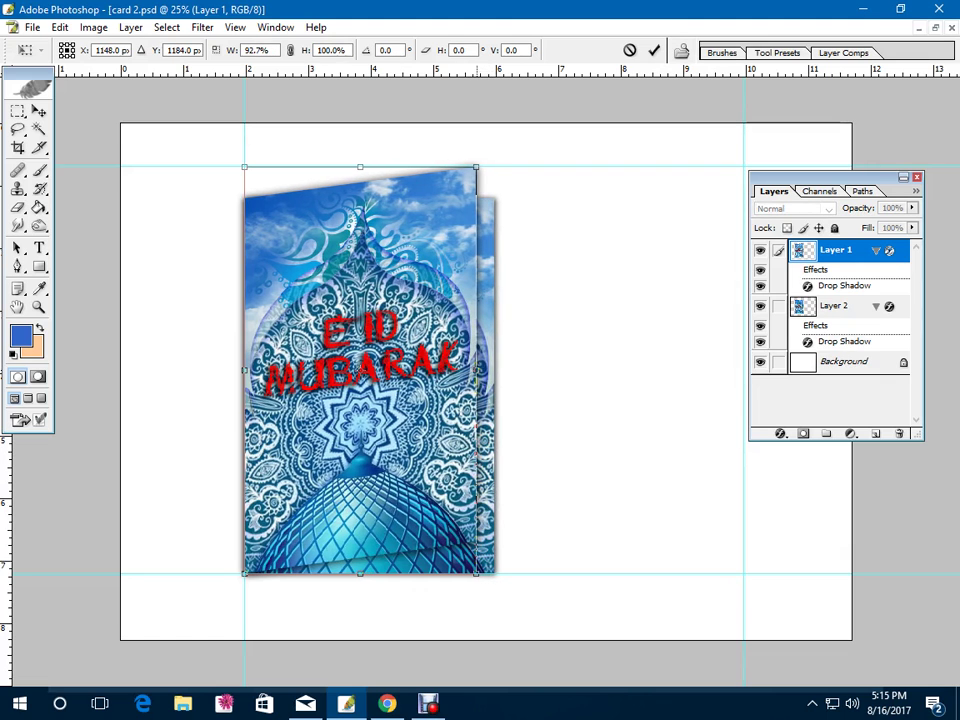
key("Return")
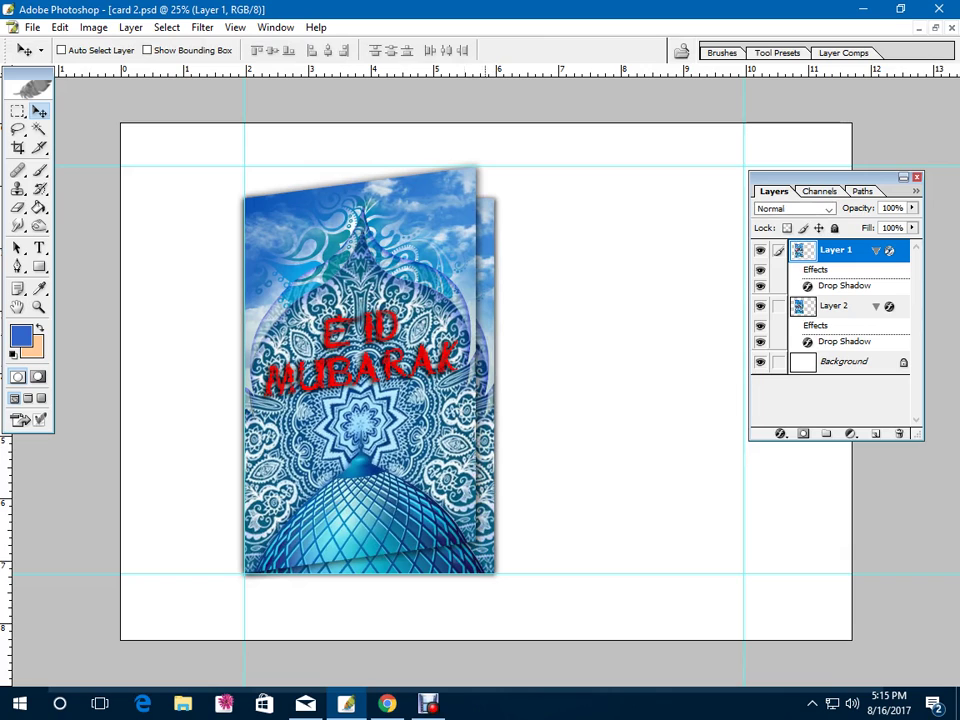
Select the area around the folded card with a white margin and crop the canvas to it
key("m")
left_click_drag(511, 178, 208, 607)
key("alt+i")
key("p")
Save the folded card as a JPEG named "card 3.jpg" and close card 2.psd without saving changes
key("ctrl+shift+s")
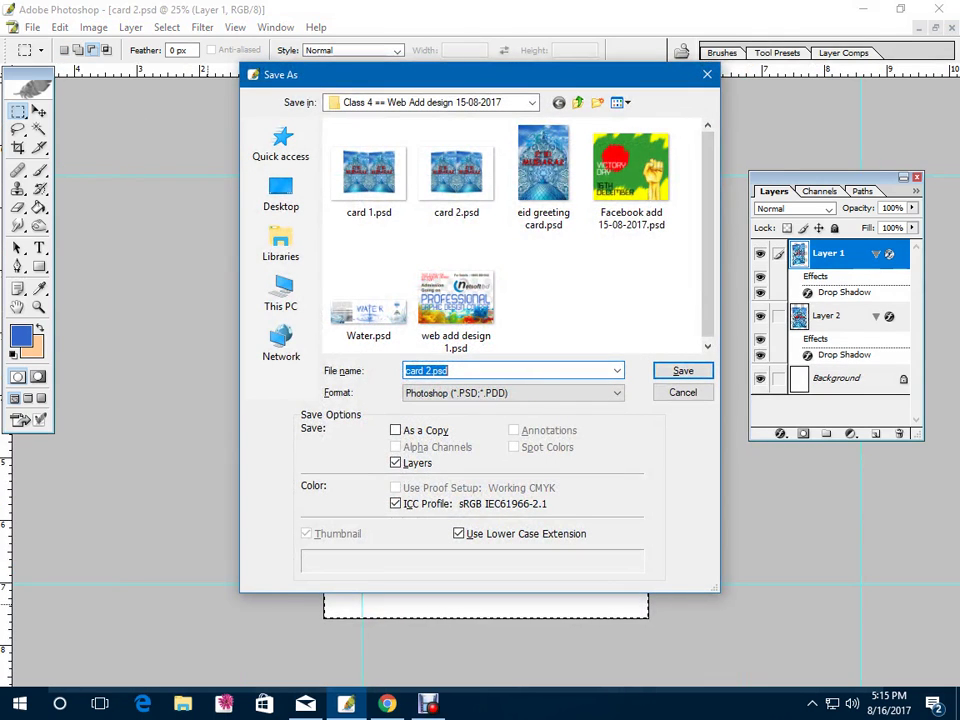
type("card 3.jpg")
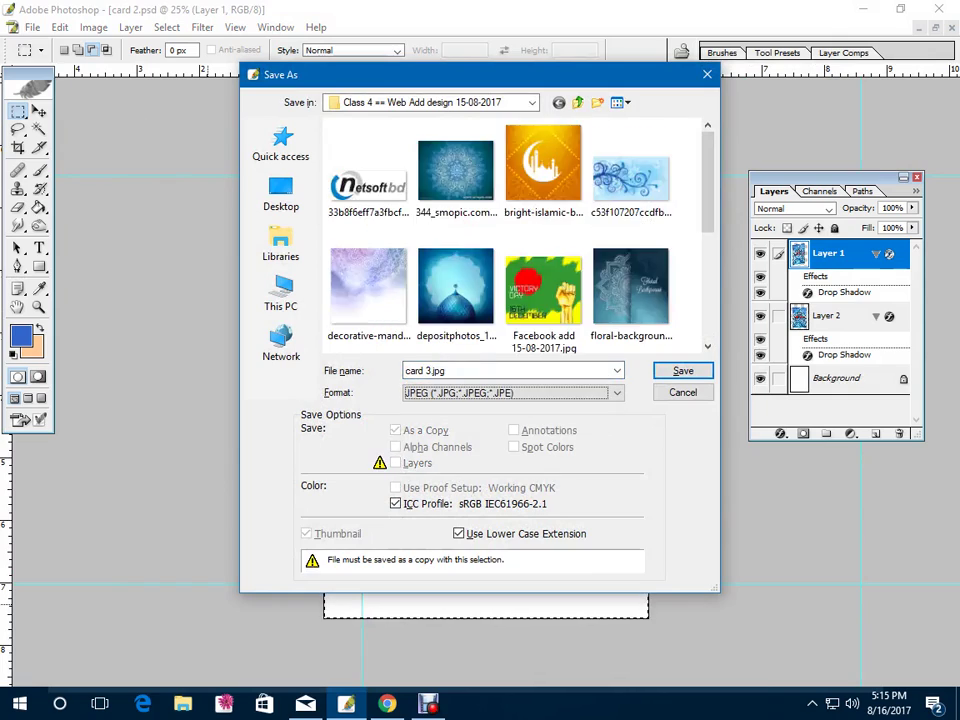
key("Return")
key("ctrl+w")
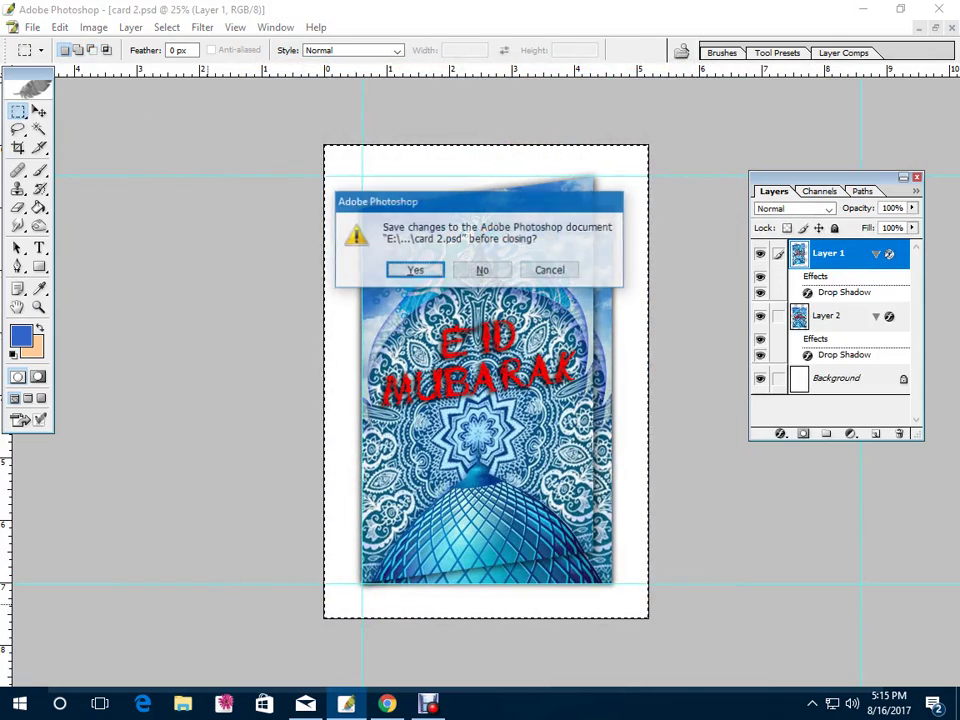
key("n")
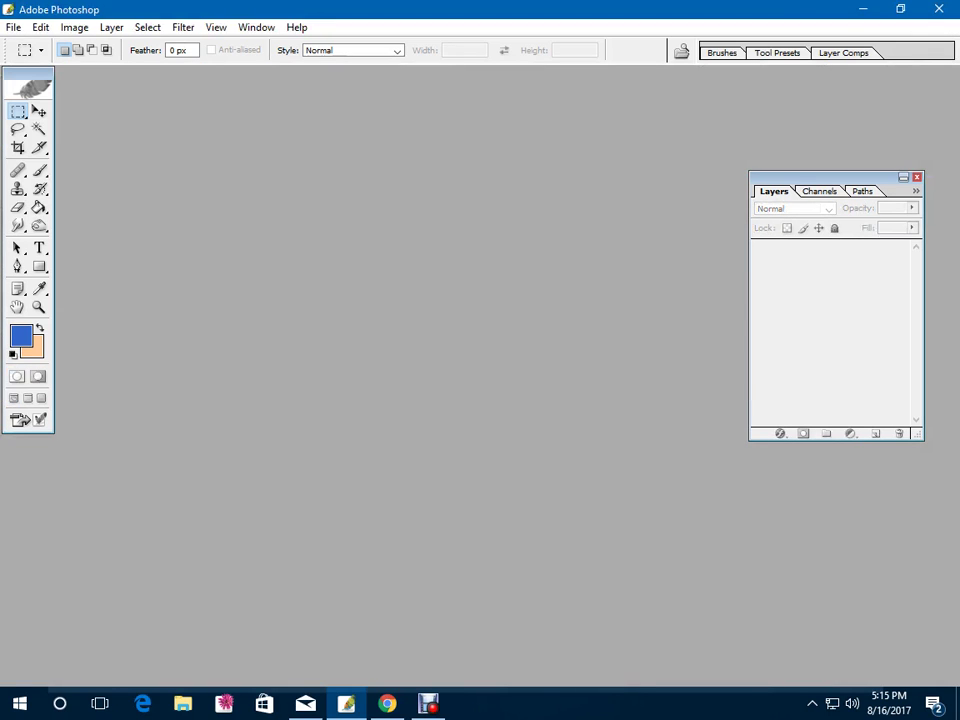
Open card 1.psd, card 2.psd and card 3.jpg together, move the card 2 window lower and bring card 1 to the front
key("ctrl+o")
left_click(549, 302)
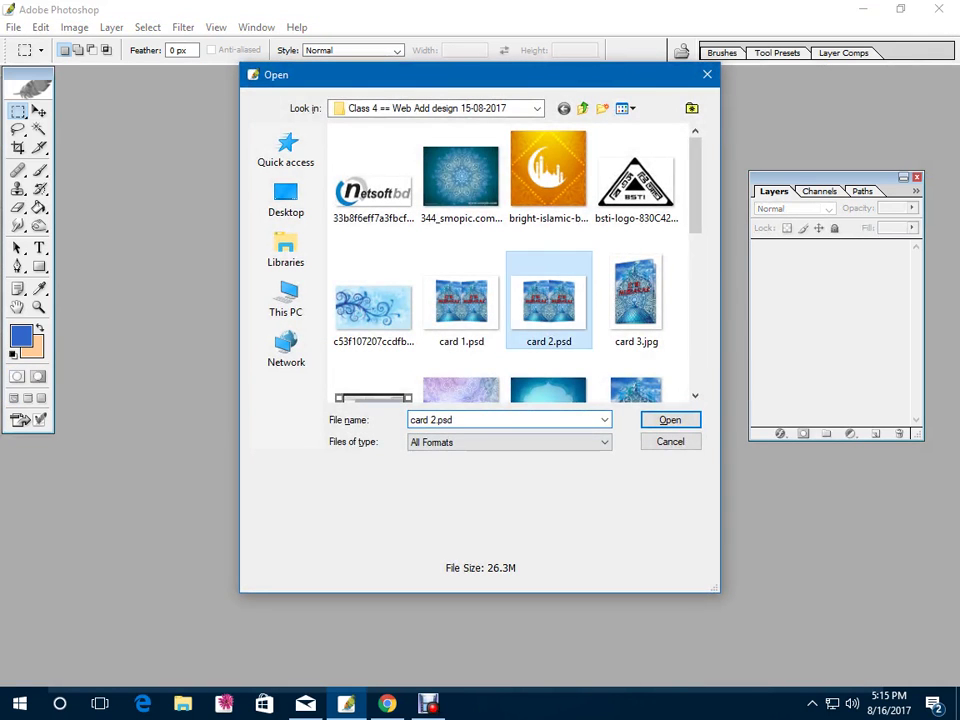
left_click(461, 302)
left_click(636, 302, "shift")
left_click(670, 420)
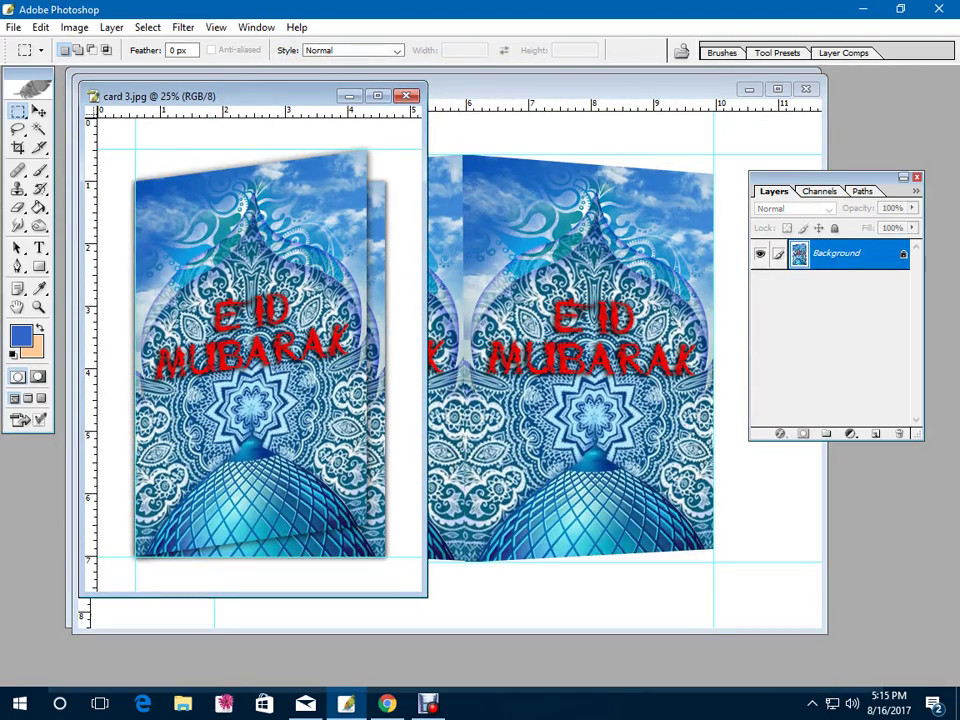
key("ctrl+Tab")
left_click_drag(480, 90, 491, 171)
left_click(560, 83)
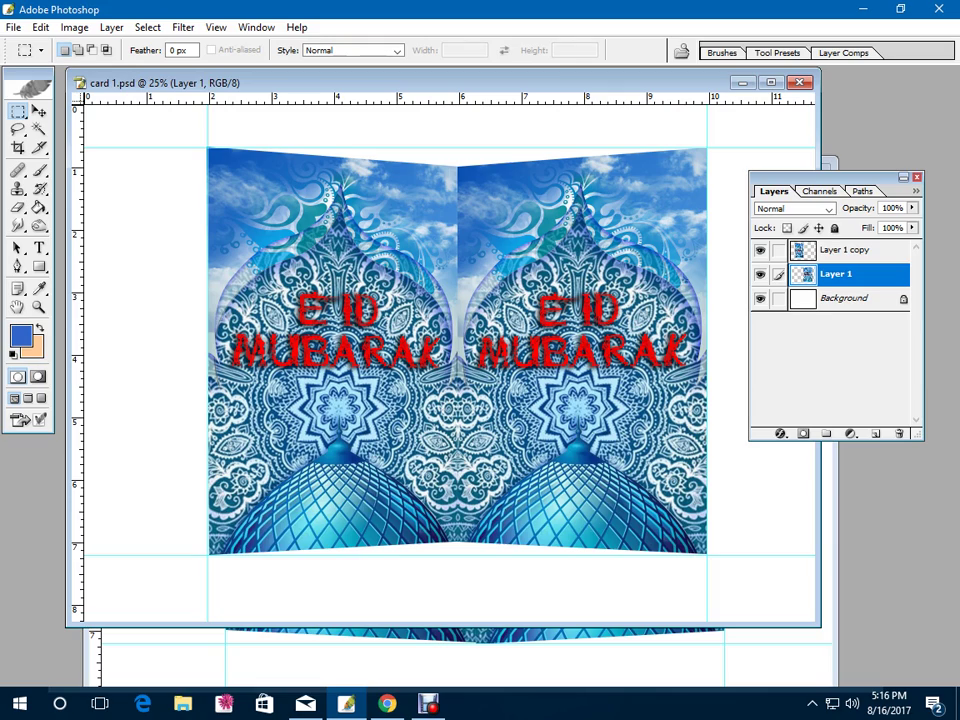
Save card 1 as a JPEG copy under the same name and close its document
key("ctrl+shift+s")
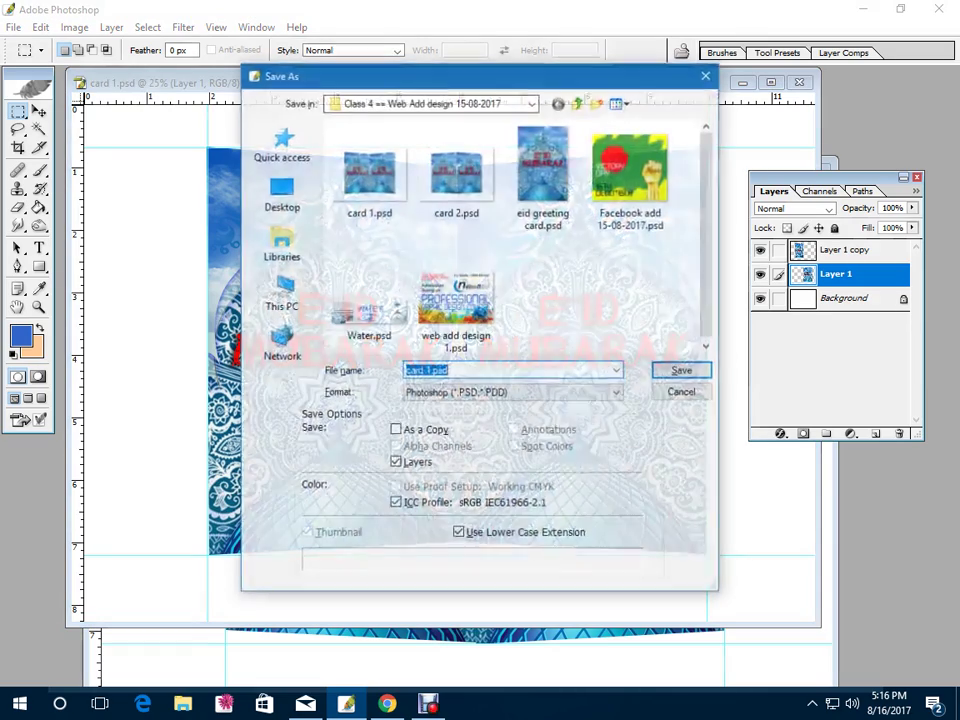
key("Tab")
key("j")
key("Return")
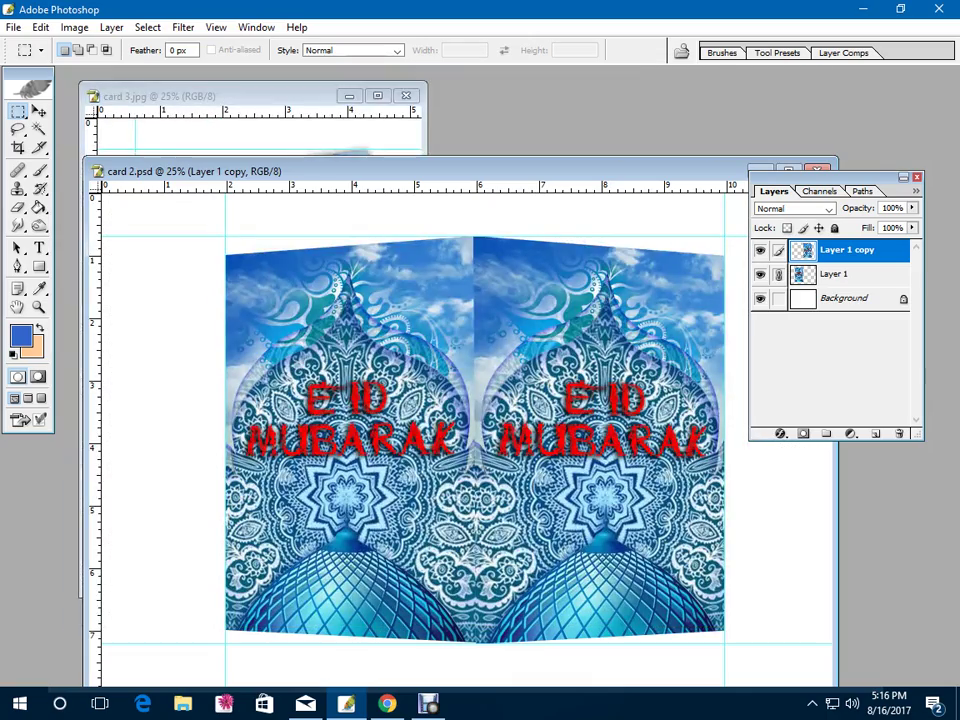
Save card 2 as a JPEG copy under the same name and close its document
key("ctrl+shift+s")
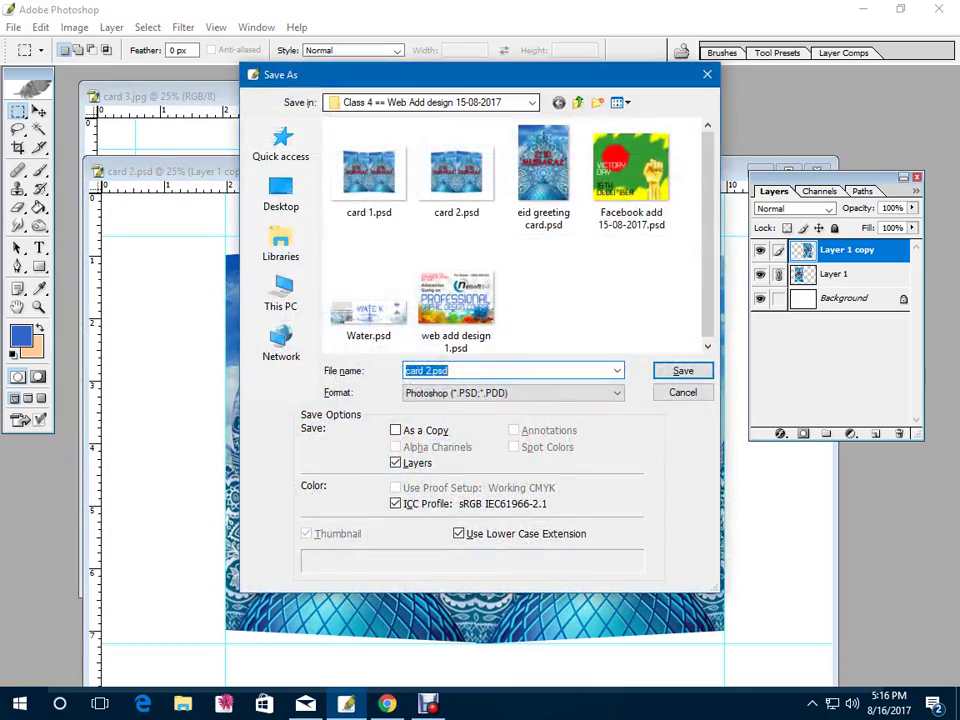
key("Tab")
key("j")
key("Return")
key("Return")
key("ctrl+w")
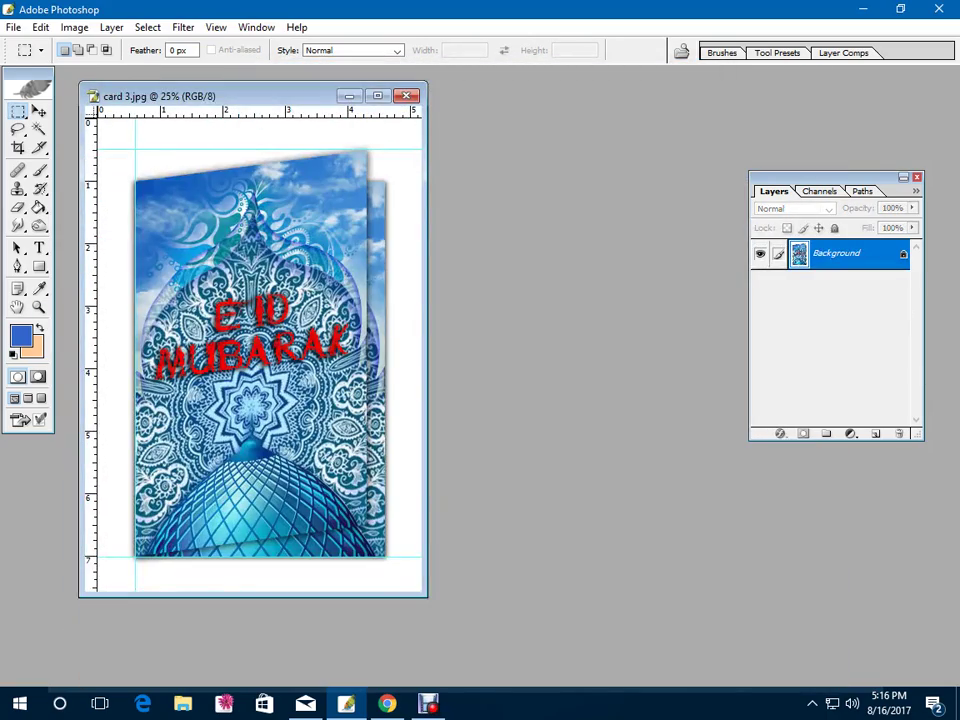
Close card 3.jpg and the Mail window, and minimize the browser to return to the desktop
key("ctrl+w")
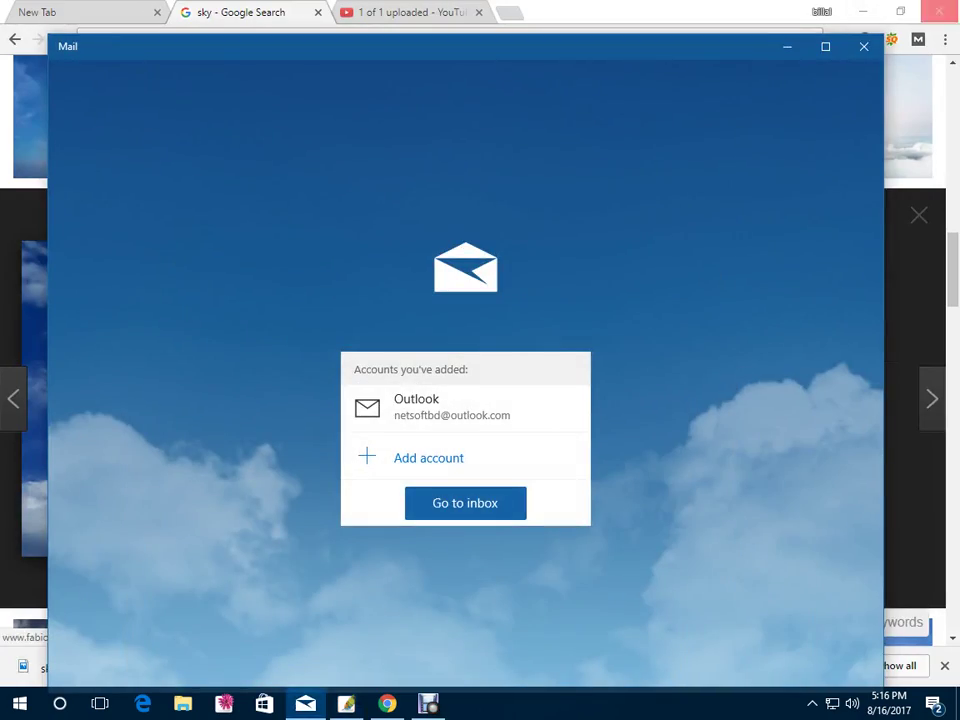
left_click(864, 46)
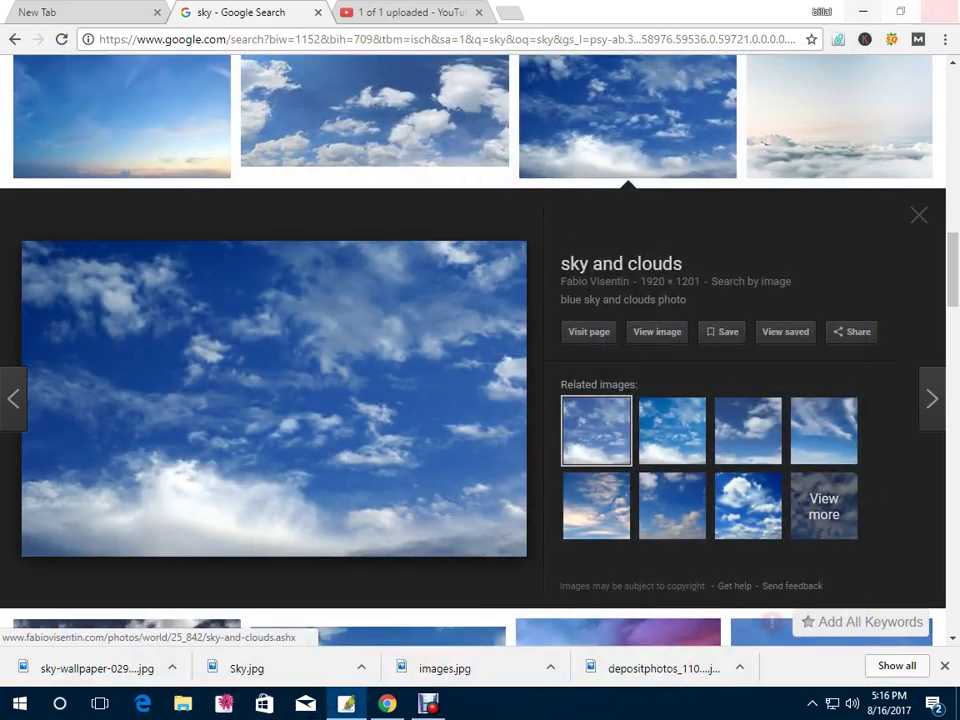
left_click(862, 11)
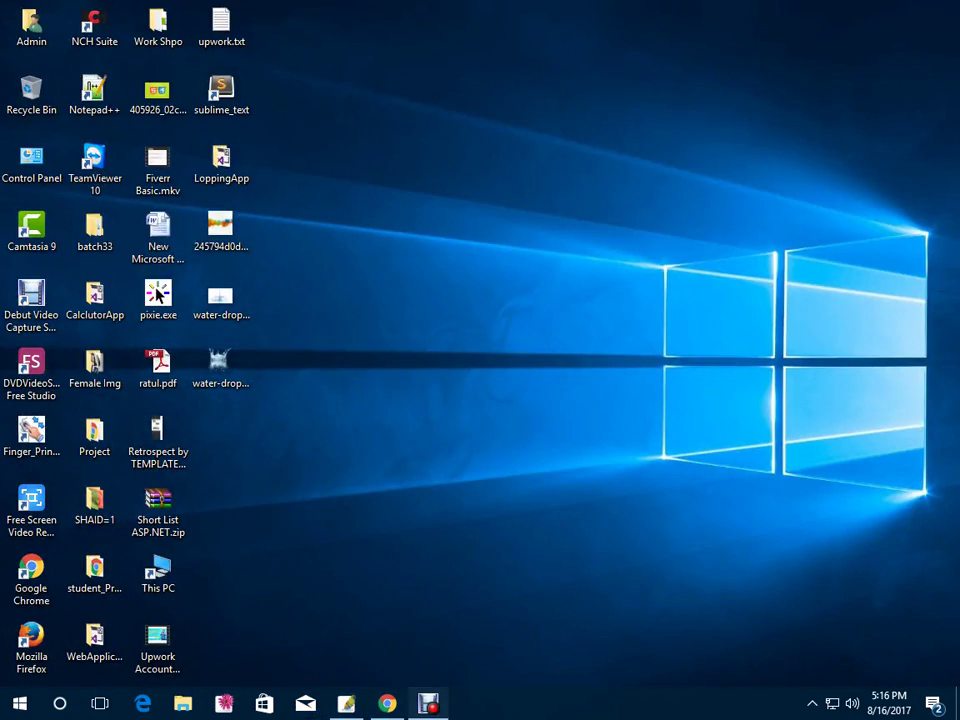